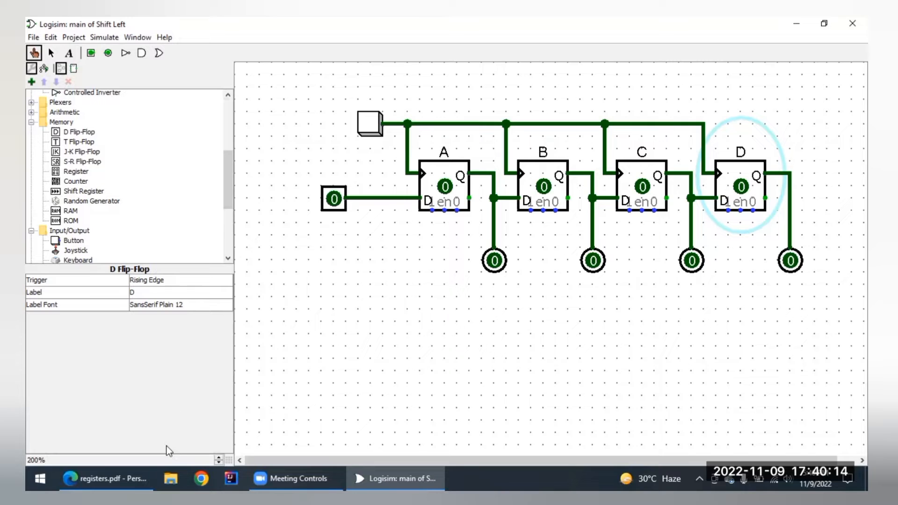
Step: Consult Table 1 for the shift-left register in registers.pdf, and return to the Logisim circuit
click(147, 473)
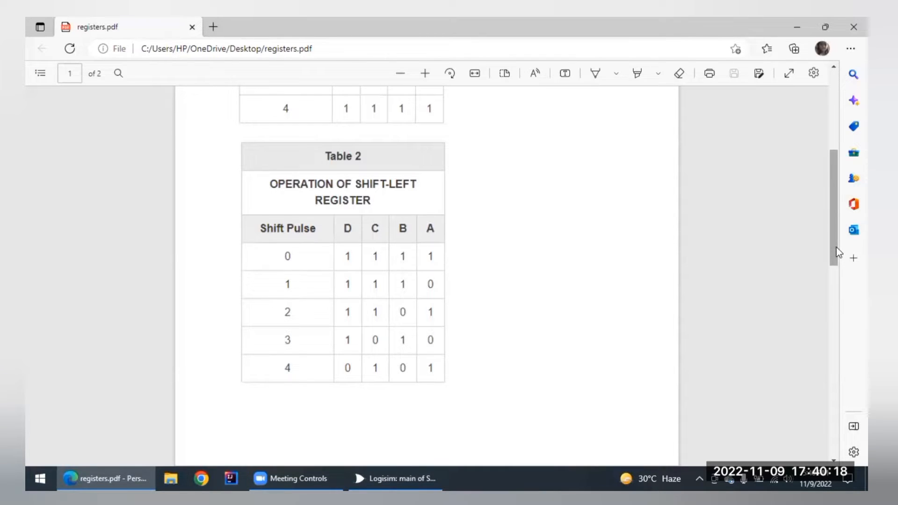
scroll(836, 241, up, 1)
scroll(840, 231, up, 5)
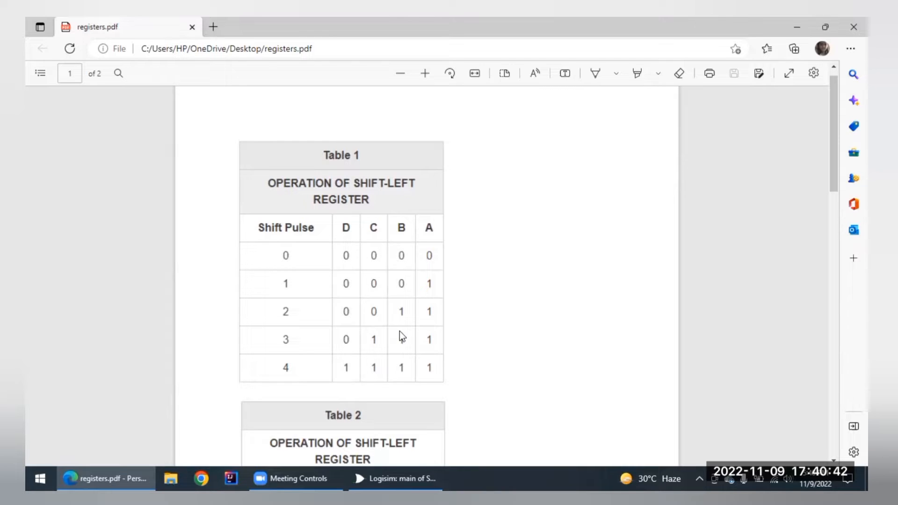
click(391, 471)
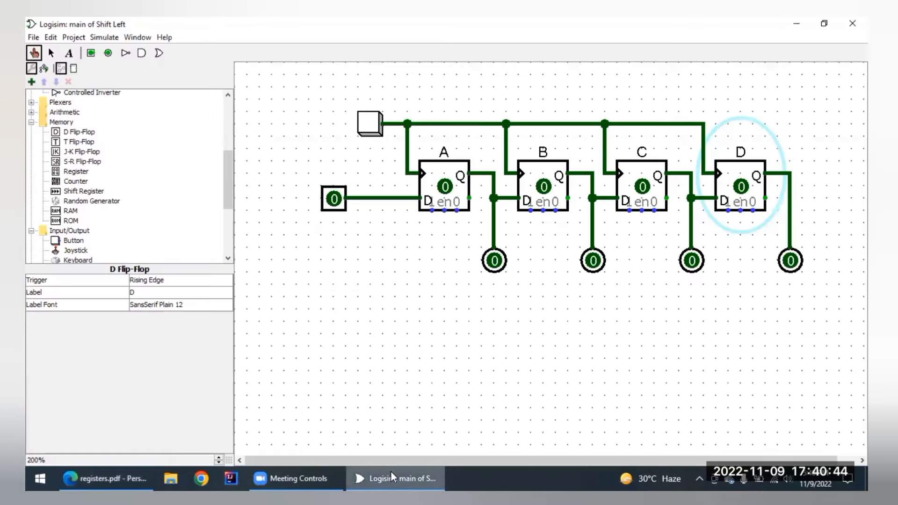
Step: Set the data input to 1 and pulse the clock repeatedly to shift 1s through flip-flops A, B, C and D
click(332, 200)
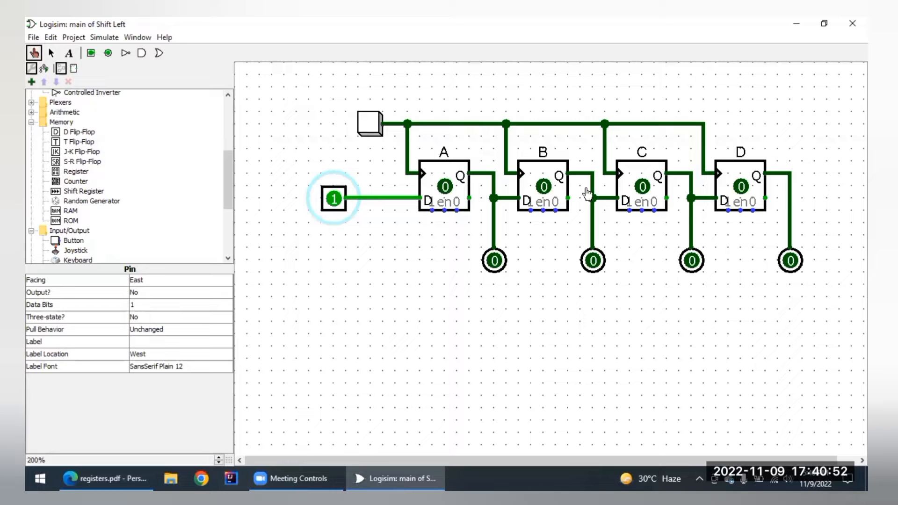
click(377, 135)
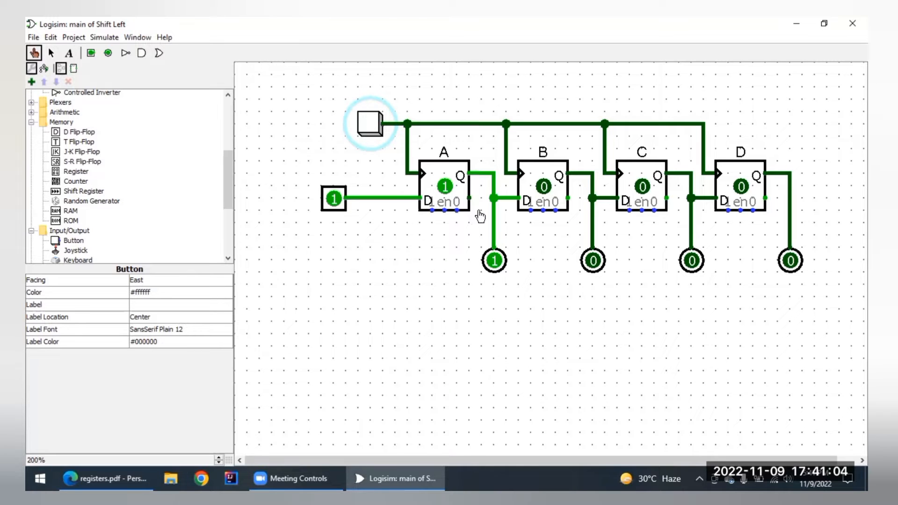
click(367, 125)
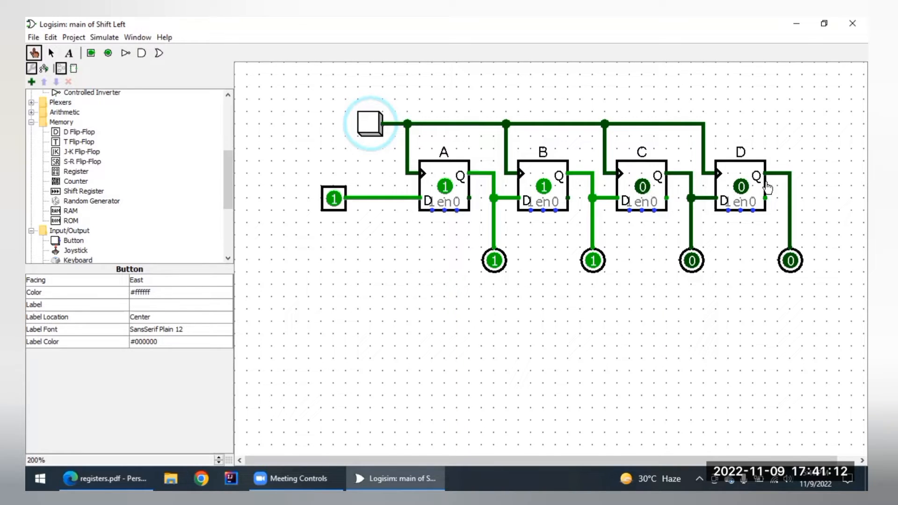
click(369, 124)
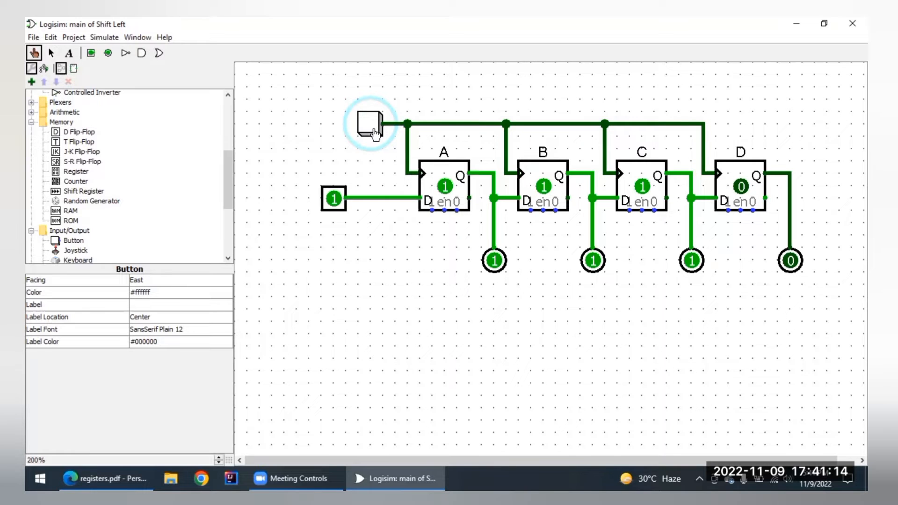
click(370, 124)
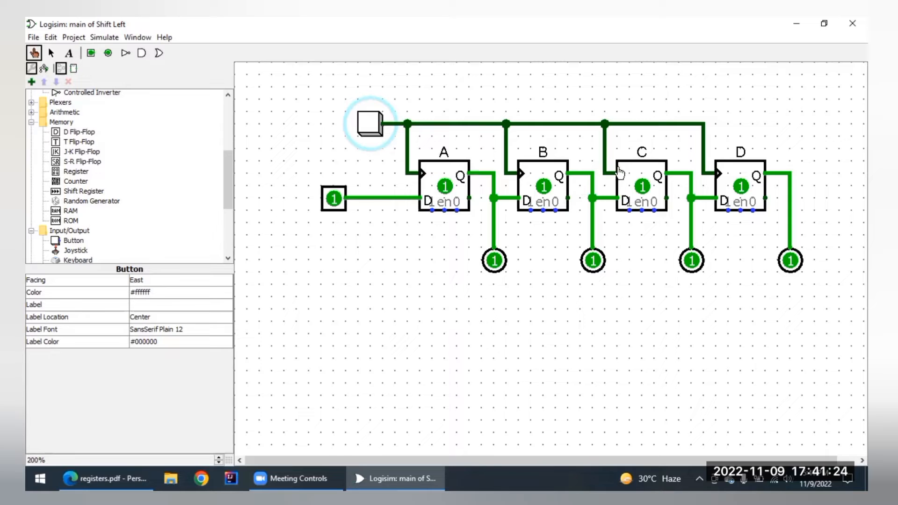
click(368, 124)
Step: Consult Table 2 for the shift-left register in registers.pdf, and return to the Logisim circuit
click(114, 474)
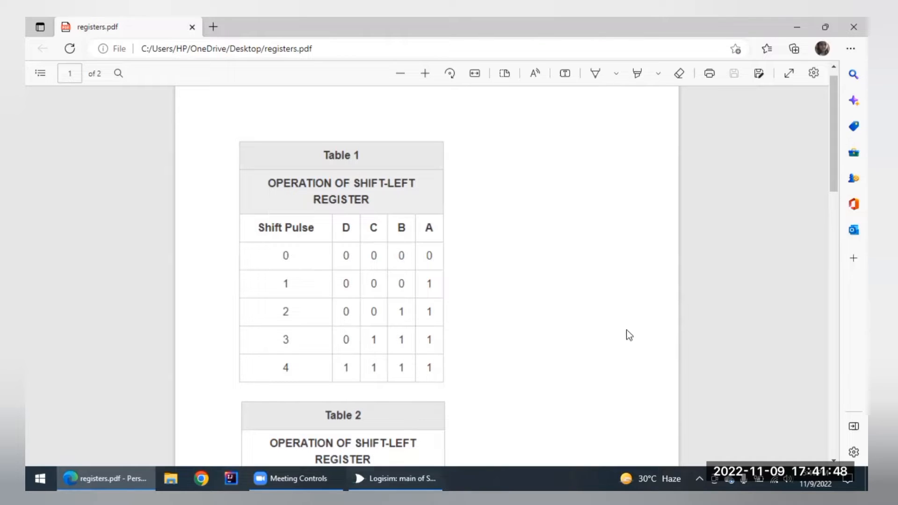
drag(836, 164, 835, 231)
mouse_move(394, 476)
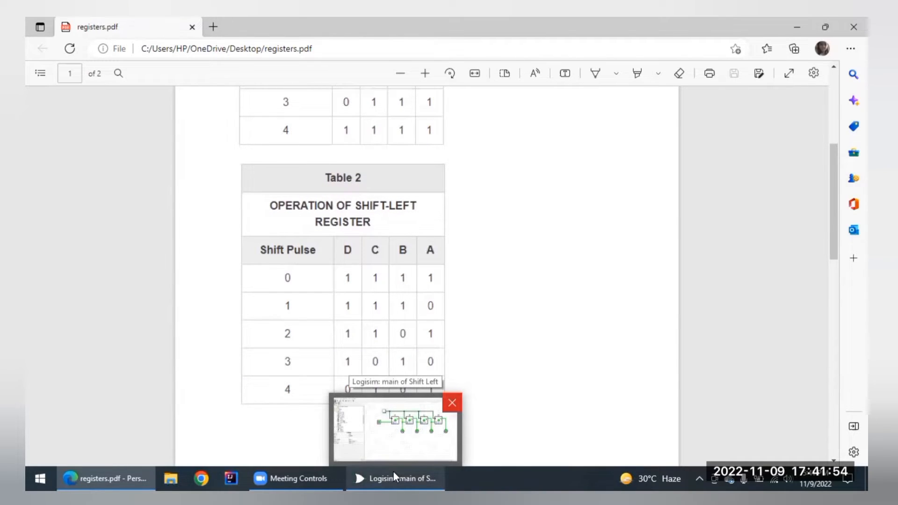
click(394, 477)
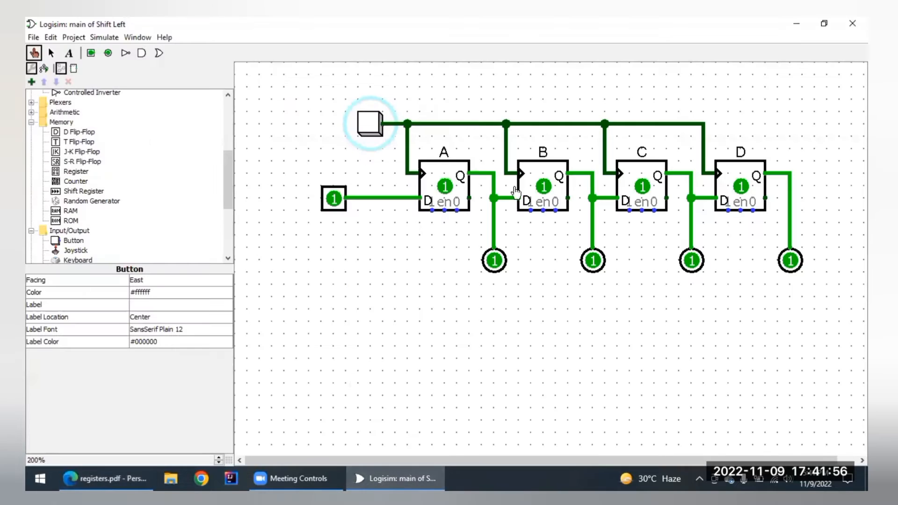
Step: Feed the bits 0, 1, 0, 1 into the register with one clock pulse each, and compare the outputs with Table 2 in registers.pdf
click(333, 206)
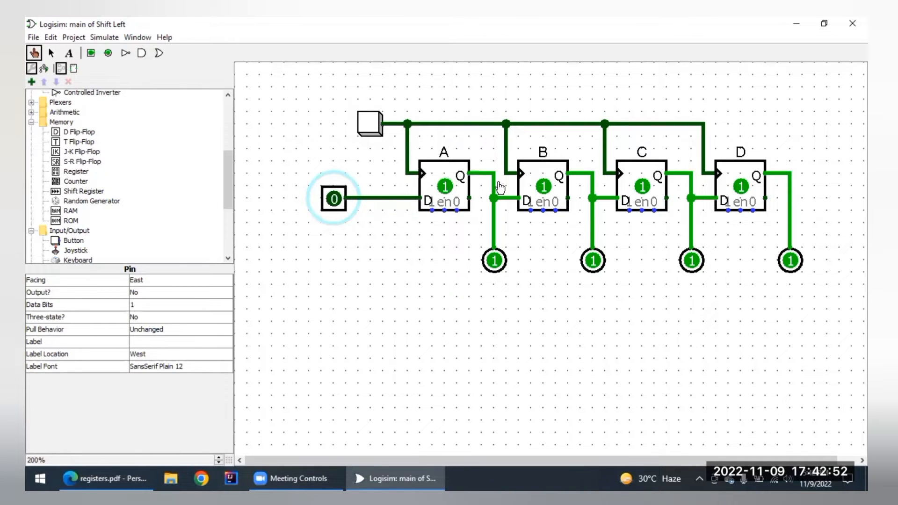
click(368, 126)
click(333, 200)
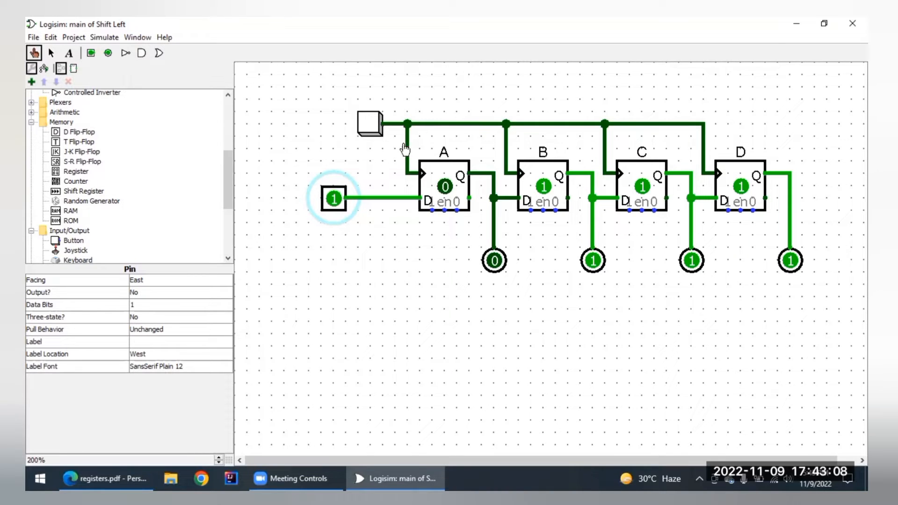
click(369, 125)
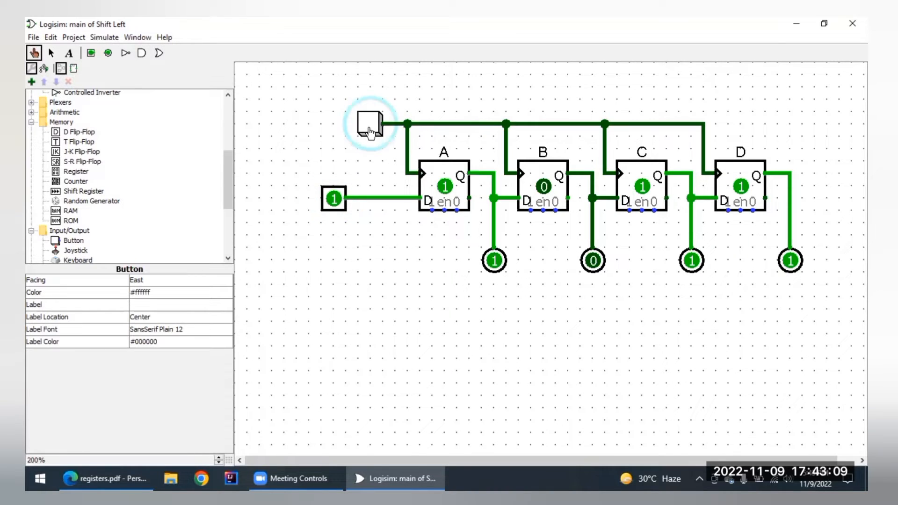
click(333, 199)
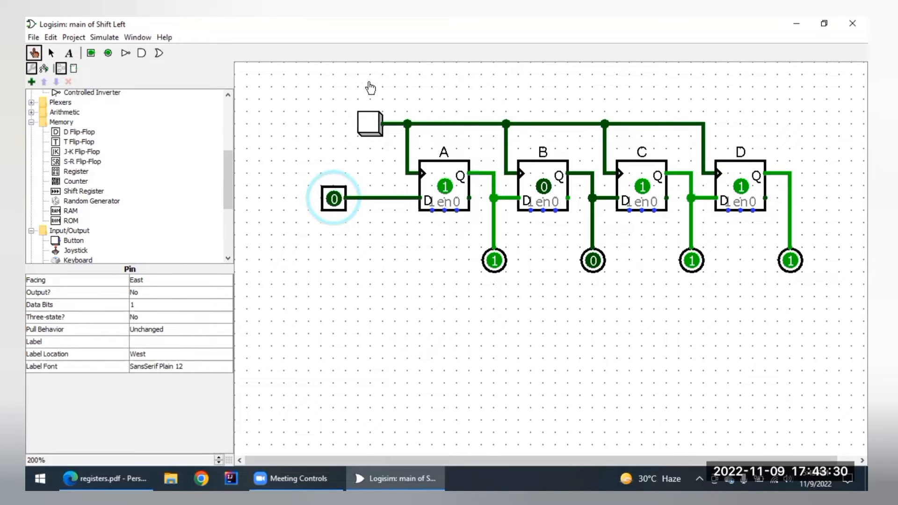
click(373, 122)
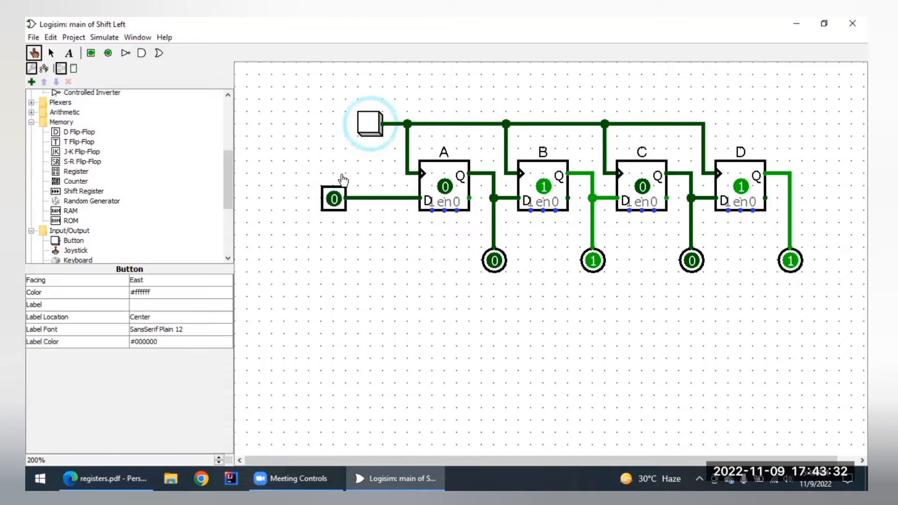
click(334, 200)
click(333, 199)
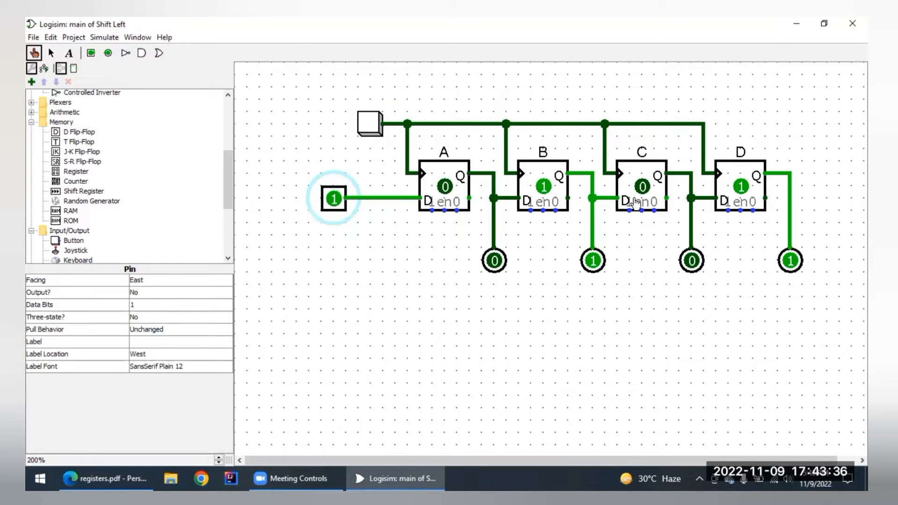
click(368, 124)
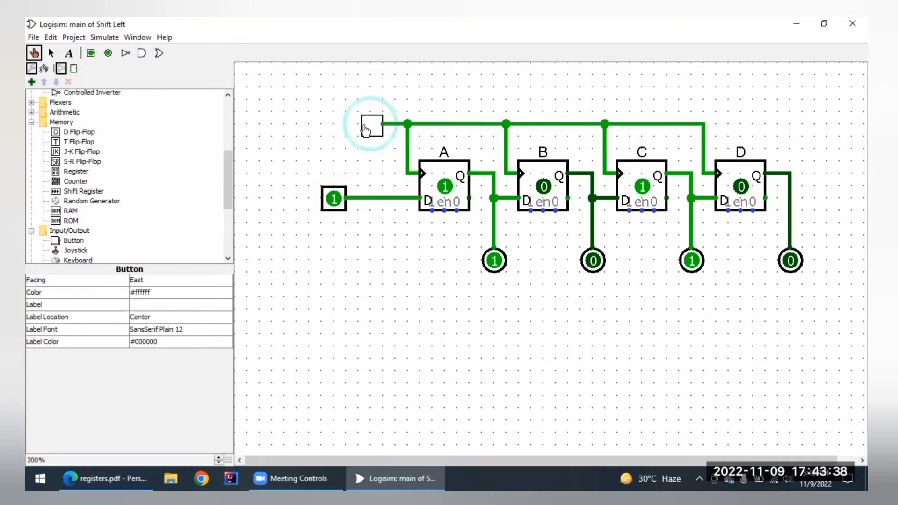
click(96, 471)
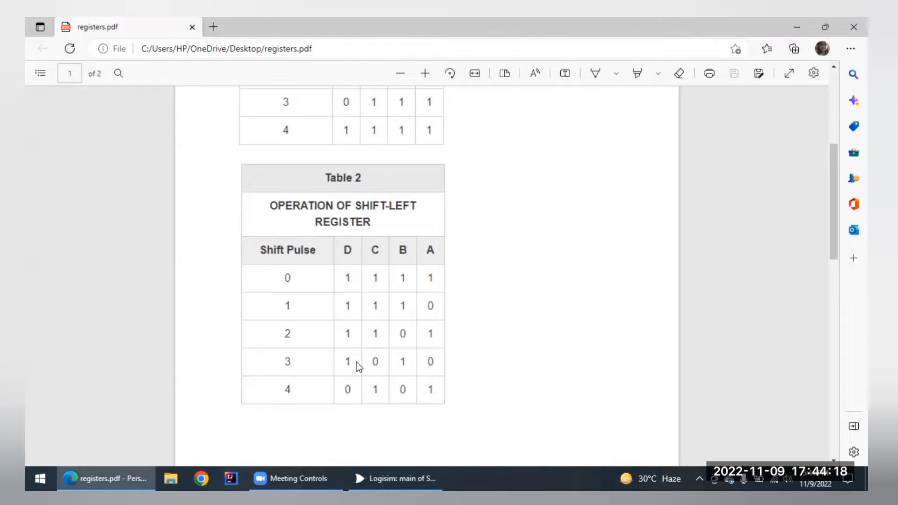
click(417, 473)
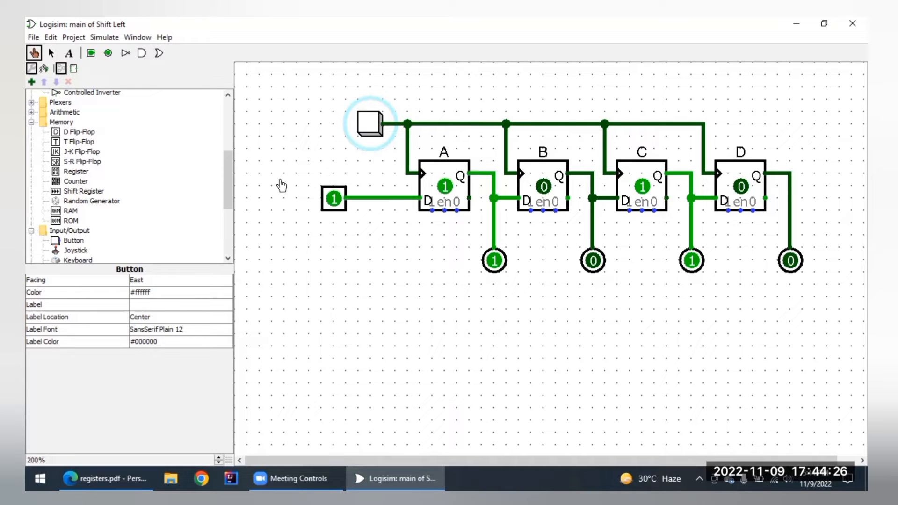
Step: Reset flip-flops A and C and the data input pin to 0
click(436, 193)
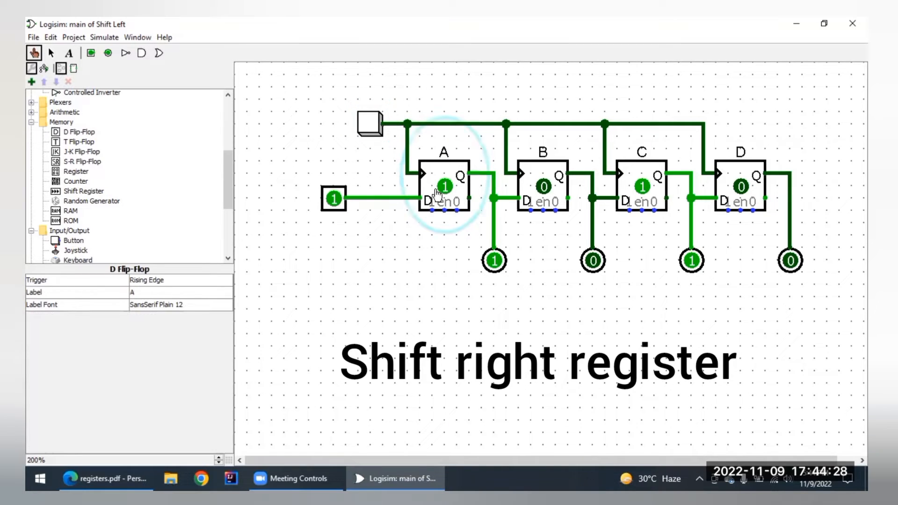
click(641, 187)
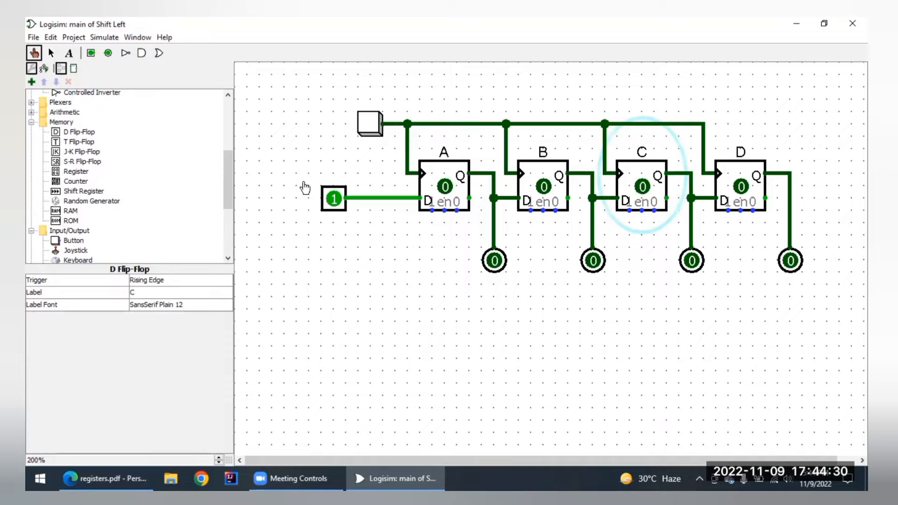
click(333, 199)
Step: Relabel the first flip-flop in the chain as D and the second as C
click(442, 175)
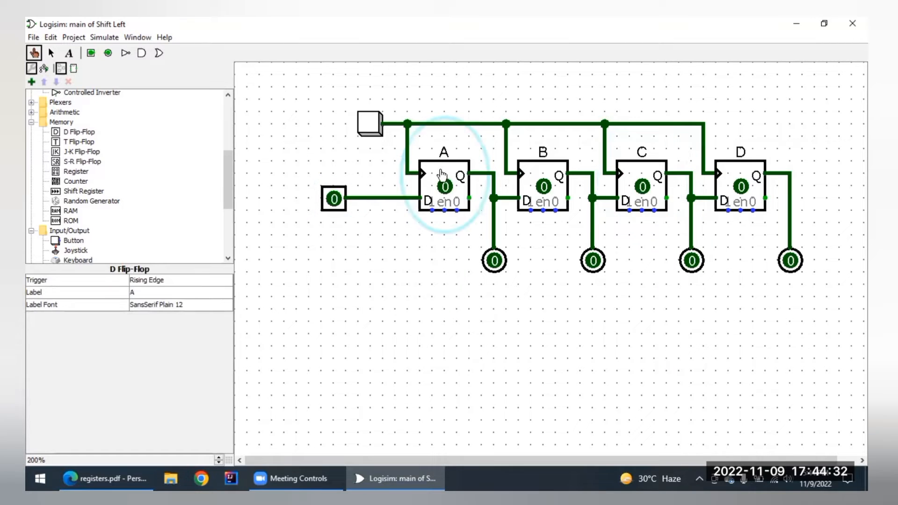
click(140, 292)
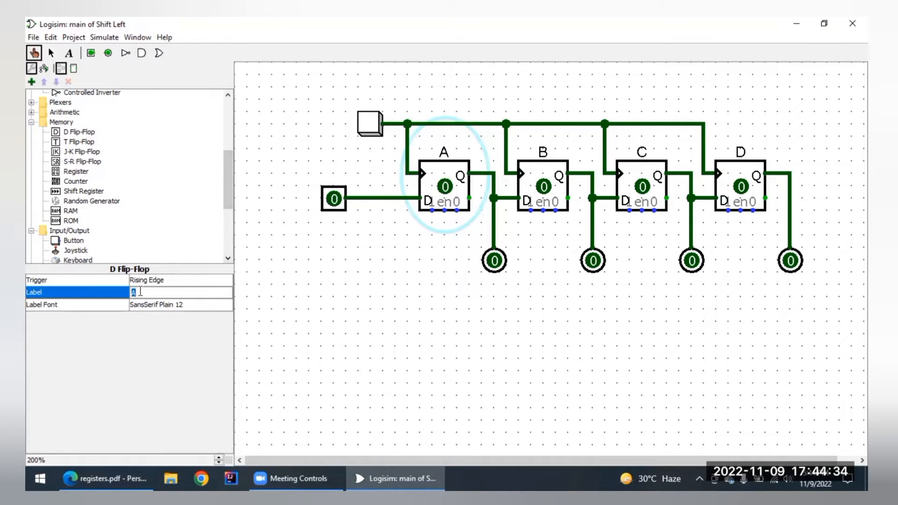
click(140, 304)
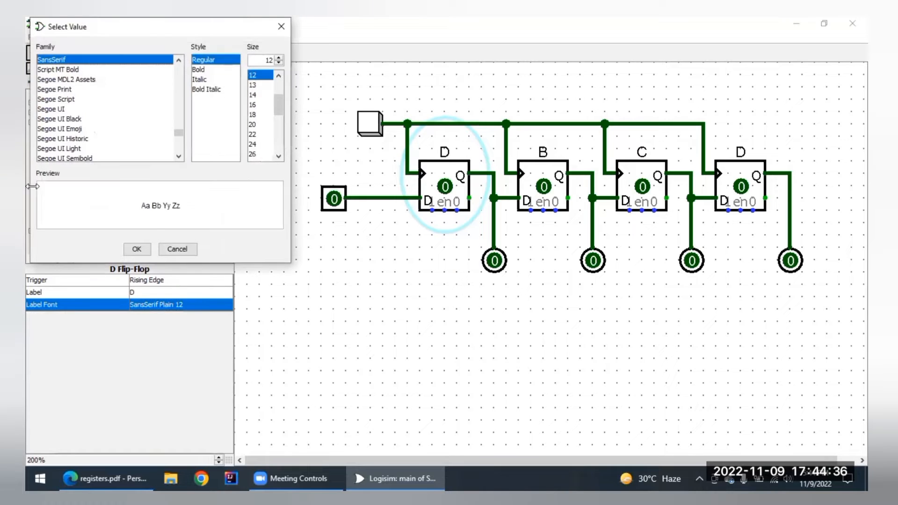
click(280, 26)
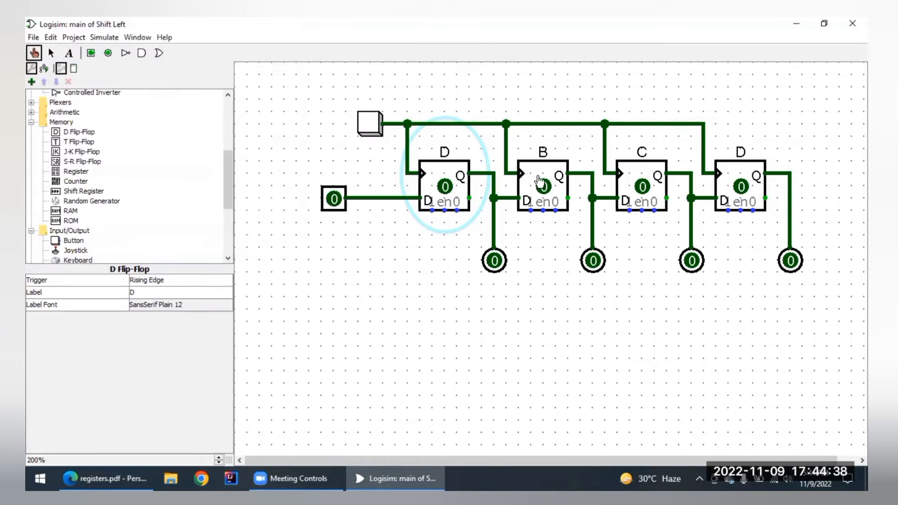
click(542, 180)
click(136, 293)
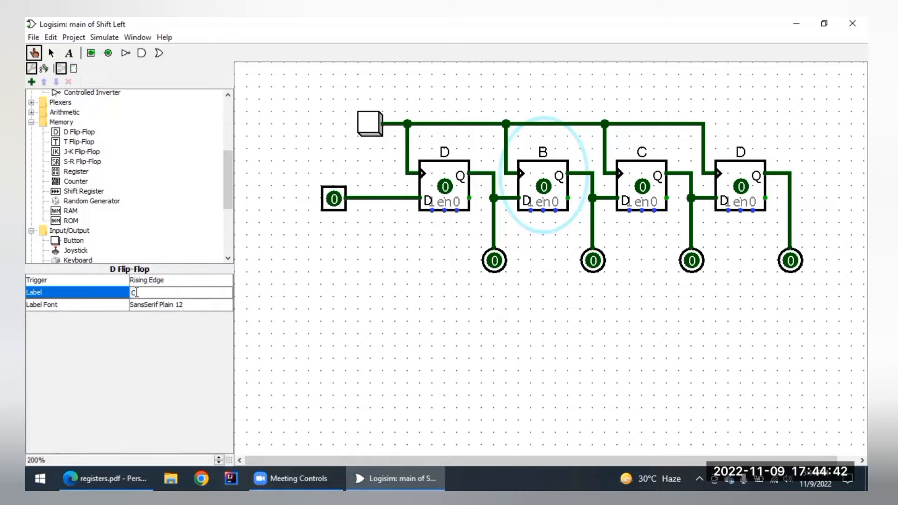
key(Return)
Step: Relabel the third flip-flop in the chain as B and the fourth as A, leaving the fourth's stored bit at 0
click(660, 177)
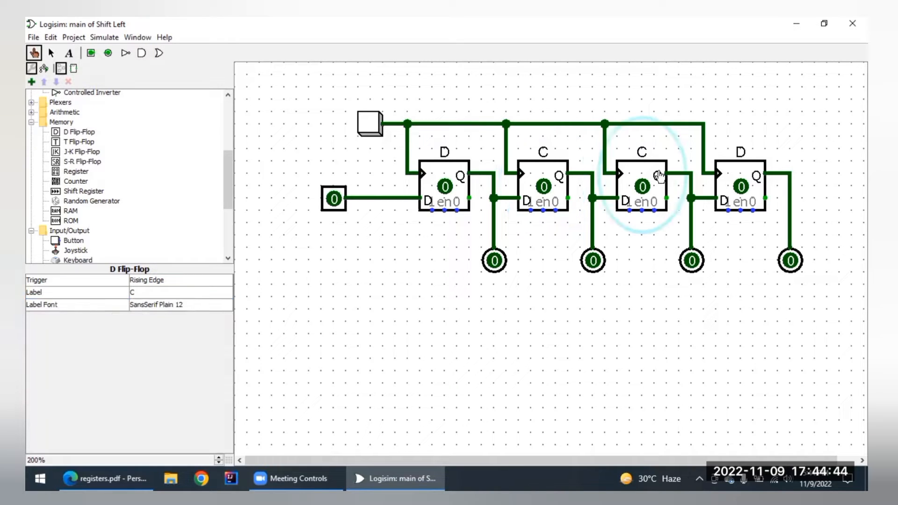
click(139, 294)
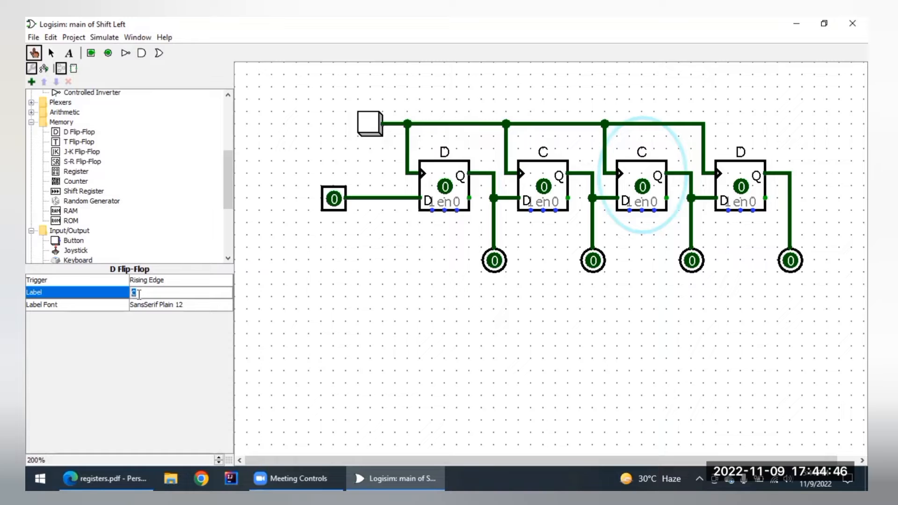
key(Return)
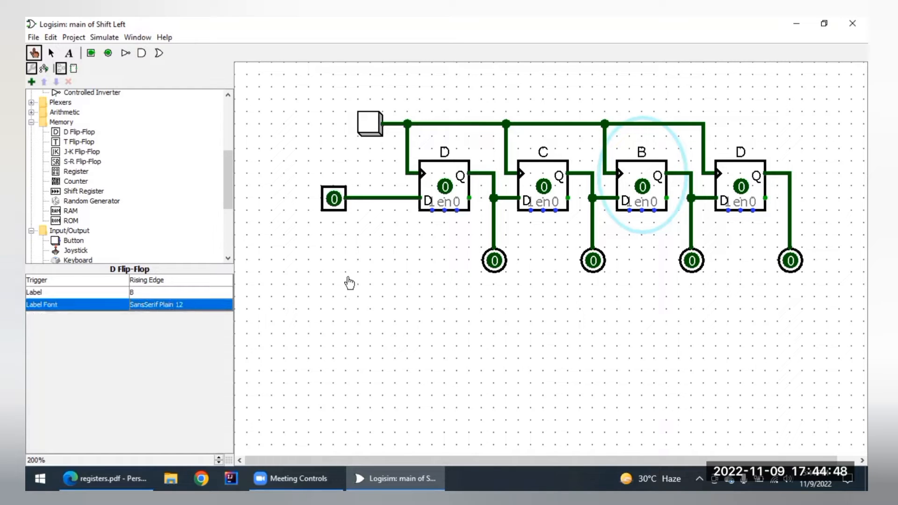
click(742, 185)
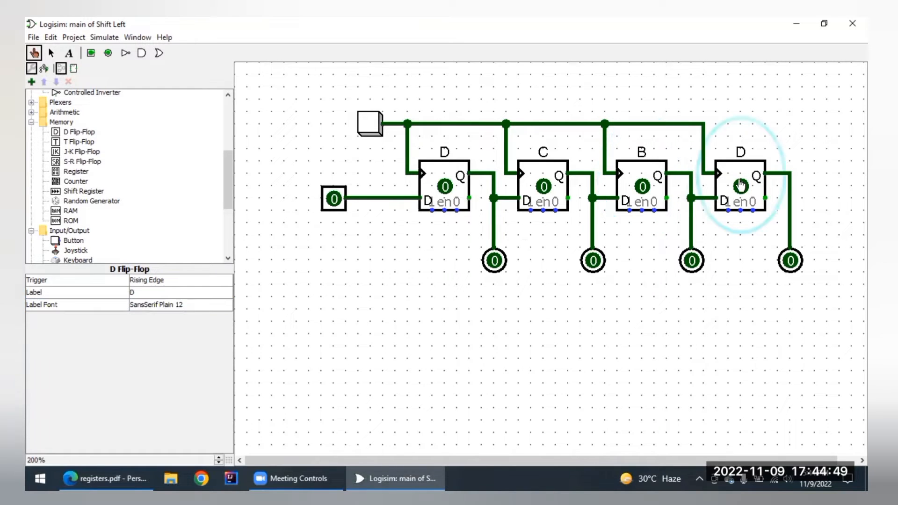
click(200, 291)
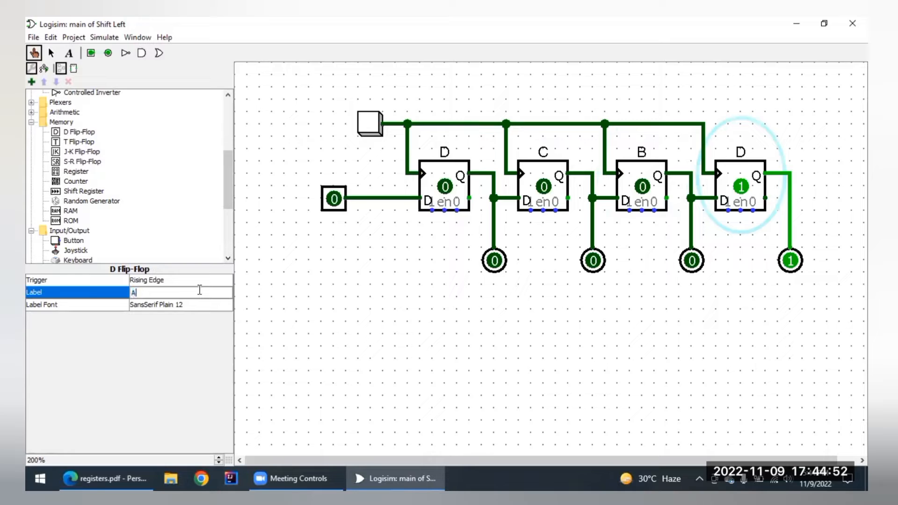
key(Return)
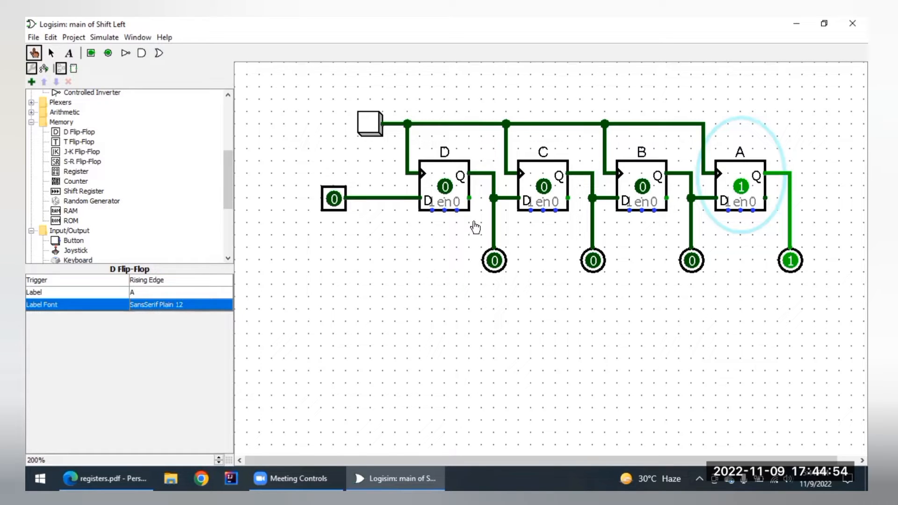
click(744, 187)
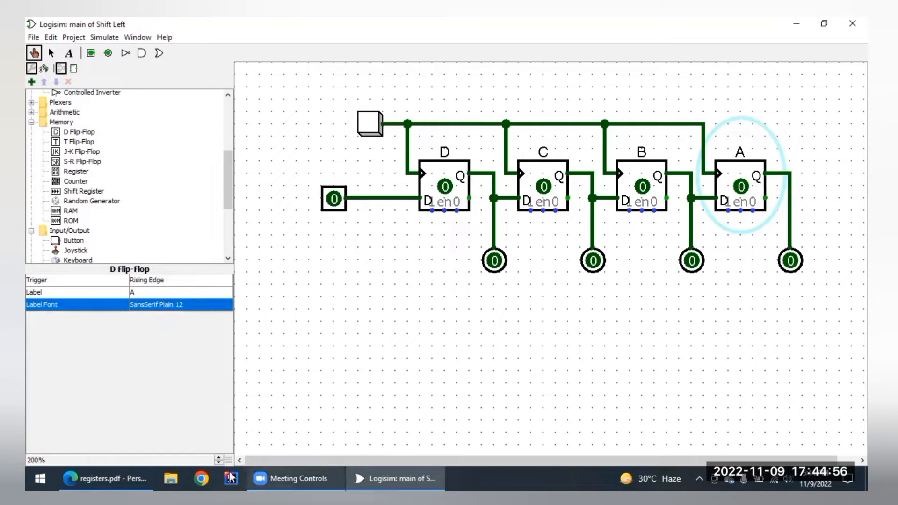
Step: Switch to registers.pdf and compare the shift-left results in Table 1 with the shift-right operation in Table 4
click(98, 472)
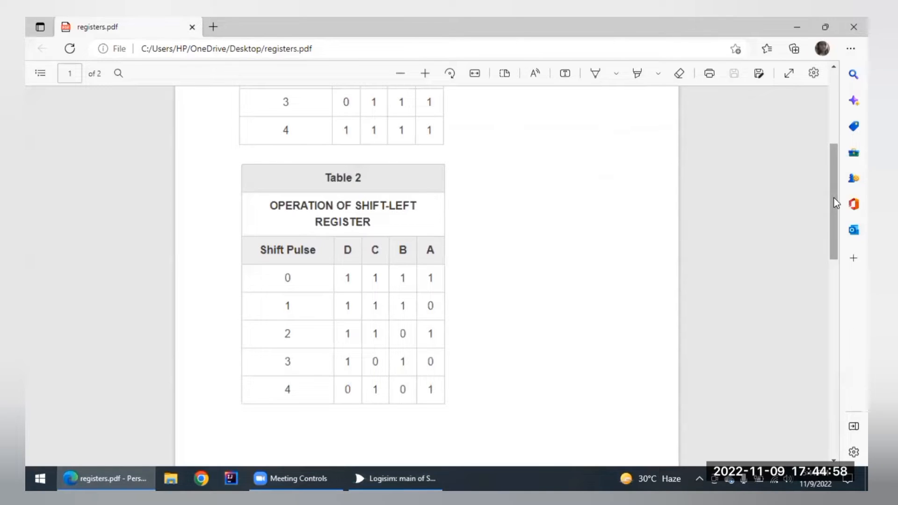
drag(835, 198, 765, 138)
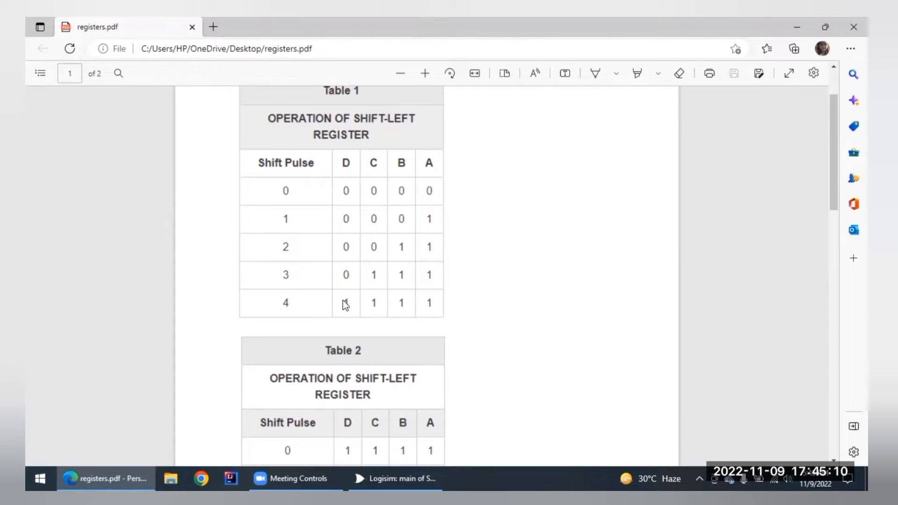
drag(832, 166, 762, 353)
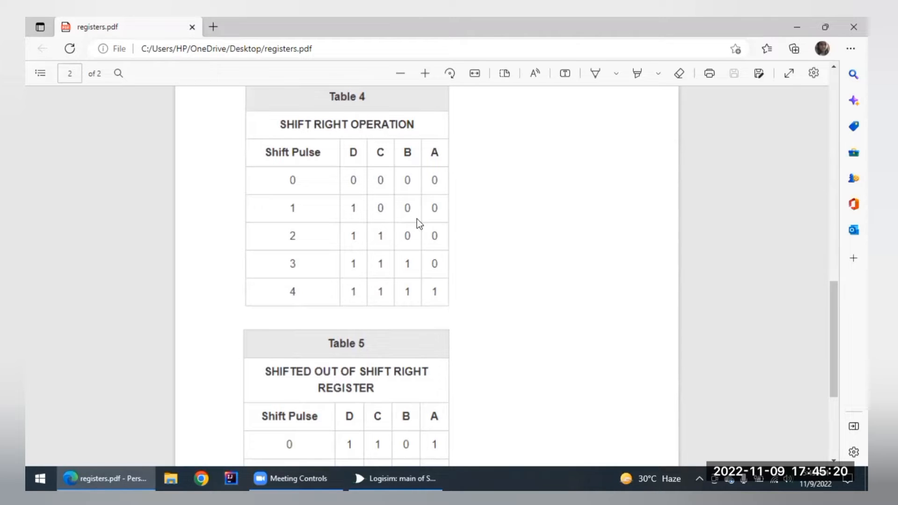
Step: Return to Logisim, set the data input pin to 1 and apply four clock pulses, comparing the outputs with Table 4 in registers.pdf
click(384, 472)
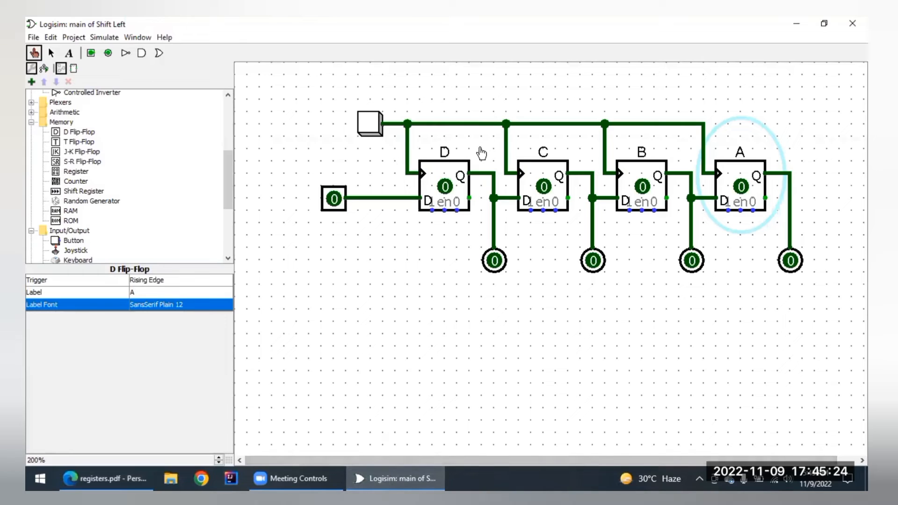
click(335, 201)
click(374, 122)
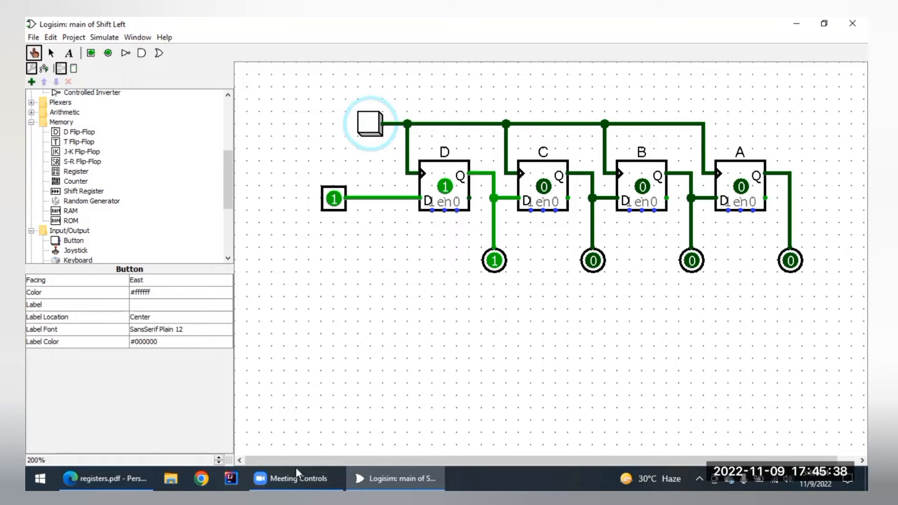
click(86, 473)
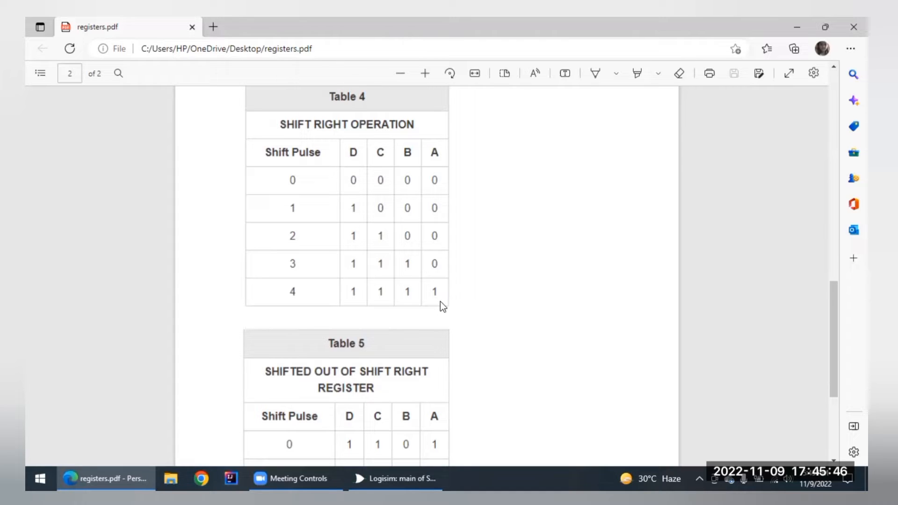
click(363, 472)
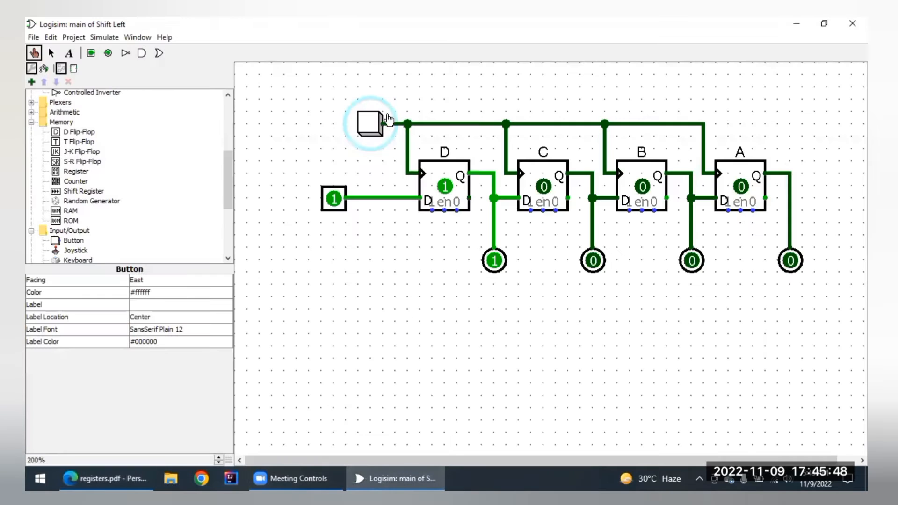
click(374, 125)
click(374, 126)
click(374, 127)
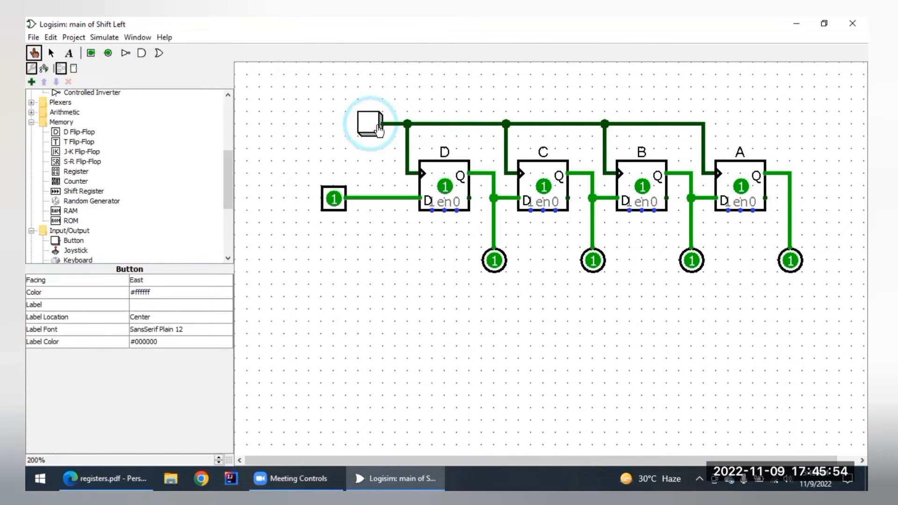
Step: Review the shift-left and shift-right tables in registers.pdf and find the starting bits in Table 5
click(108, 475)
drag(836, 290, 841, 116)
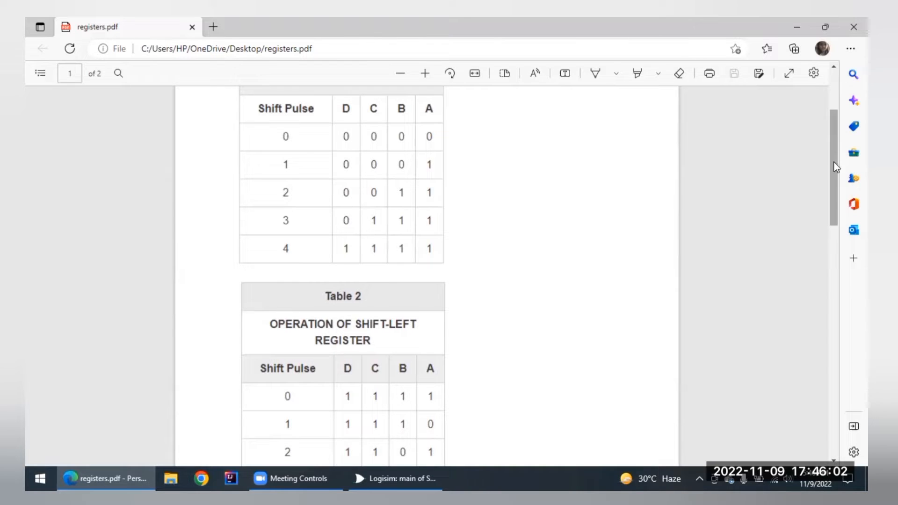
drag(835, 162, 799, 381)
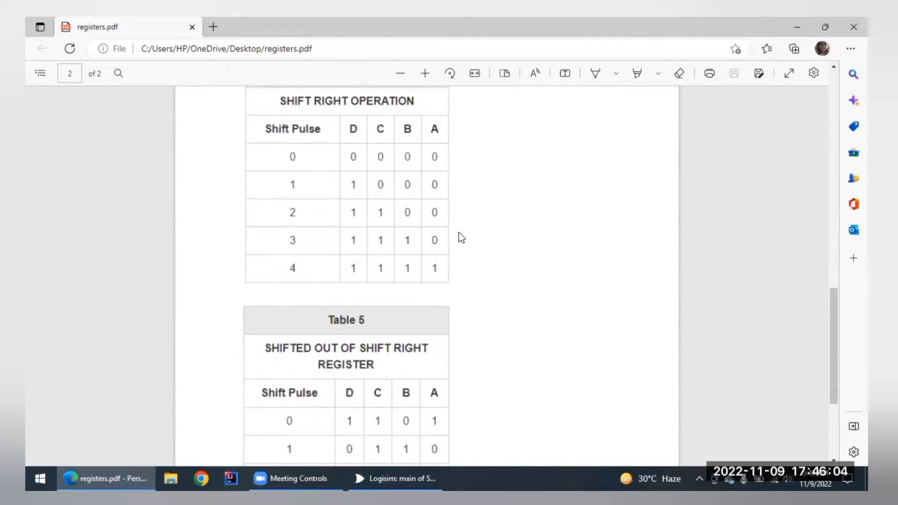
click(391, 470)
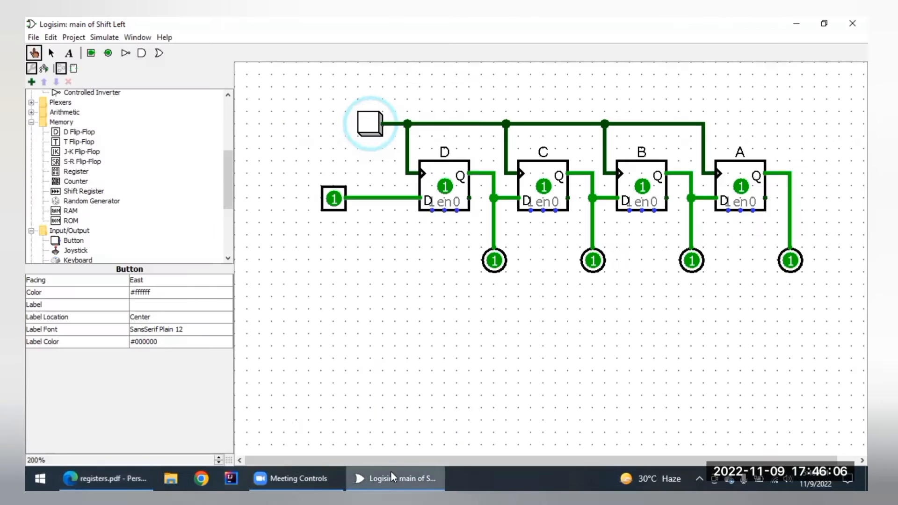
click(310, 471)
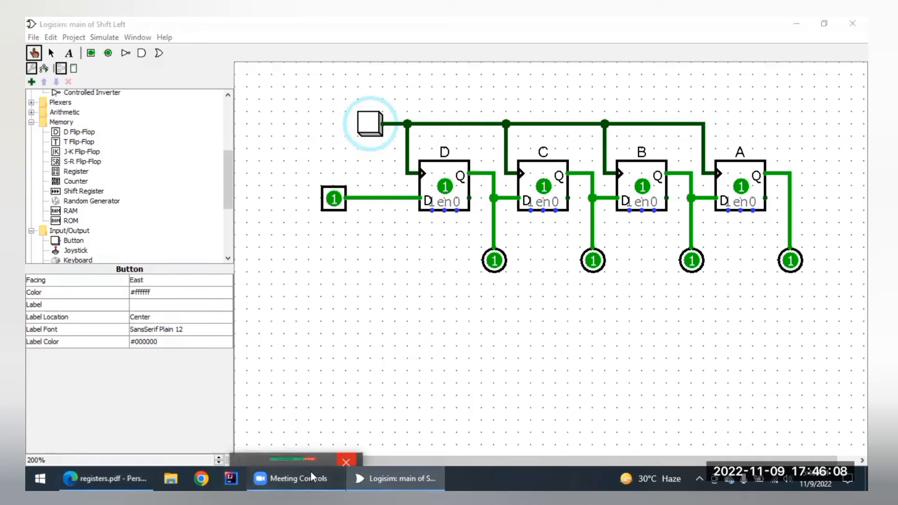
click(112, 475)
scroll(831, 320, down, 4)
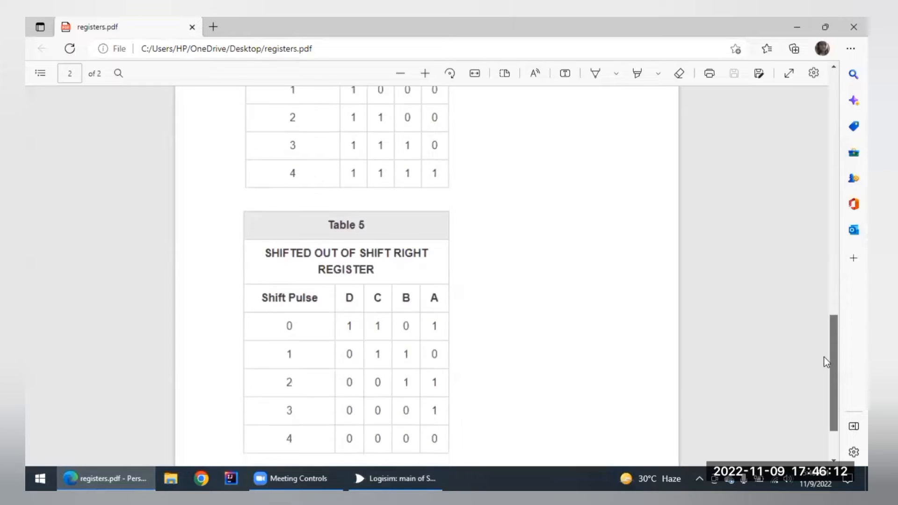
Step: Return to Logisim and set flip-flop B to 0 so the register holds 1101, with the data input pin at 0
click(389, 475)
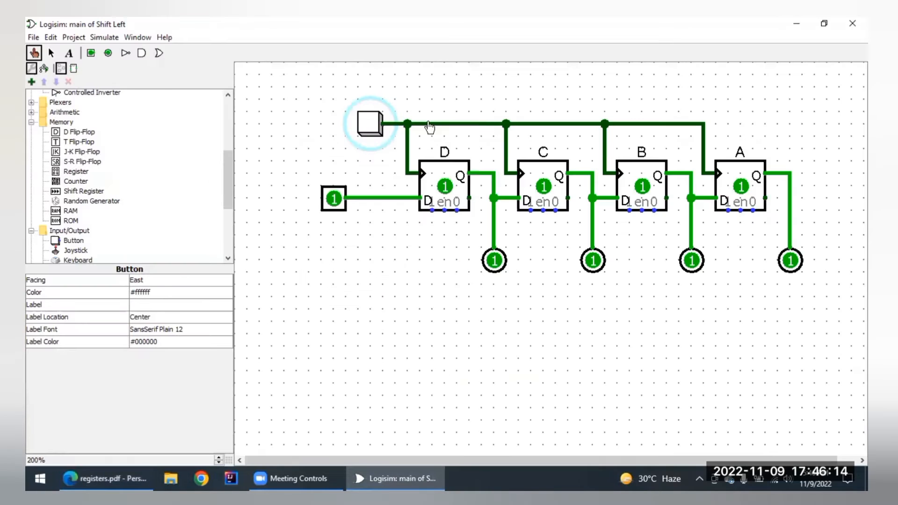
click(648, 192)
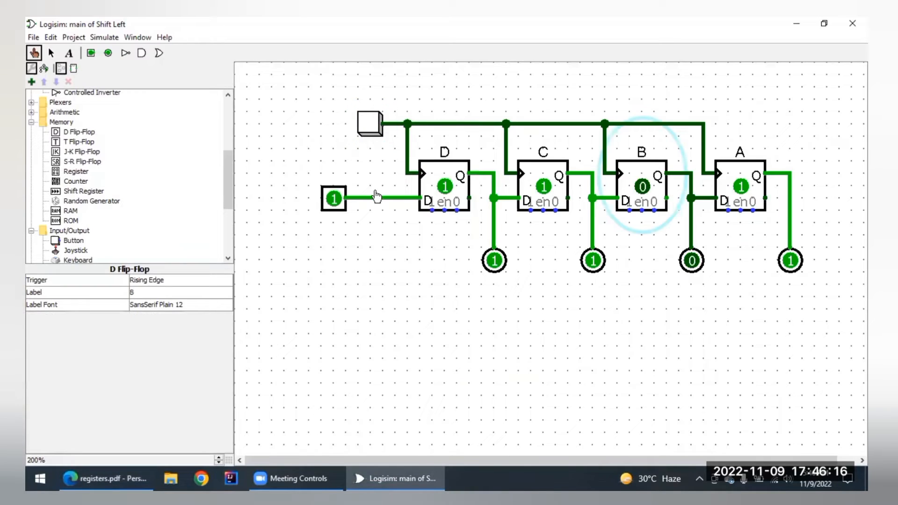
click(333, 199)
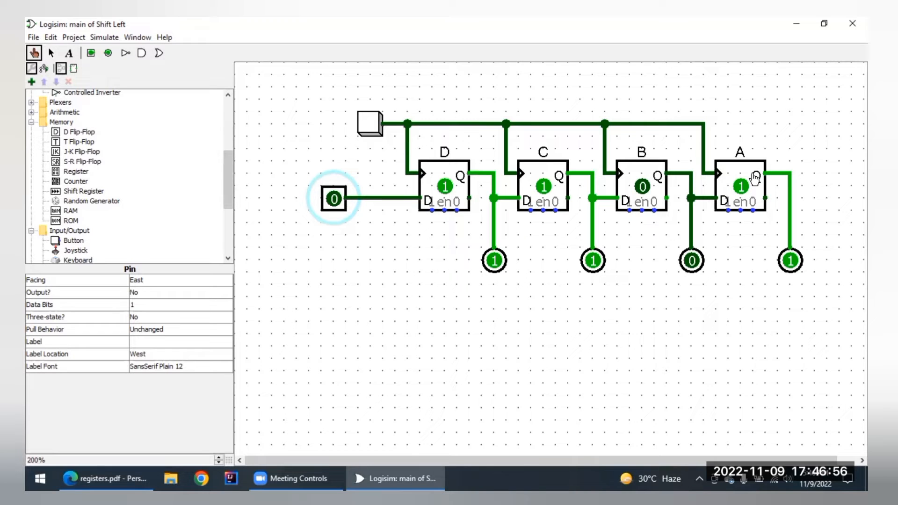
Step: Shift the stored bits out of the register with four clock pulses and compare the outputs with Table 5 in registers.pdf
click(369, 134)
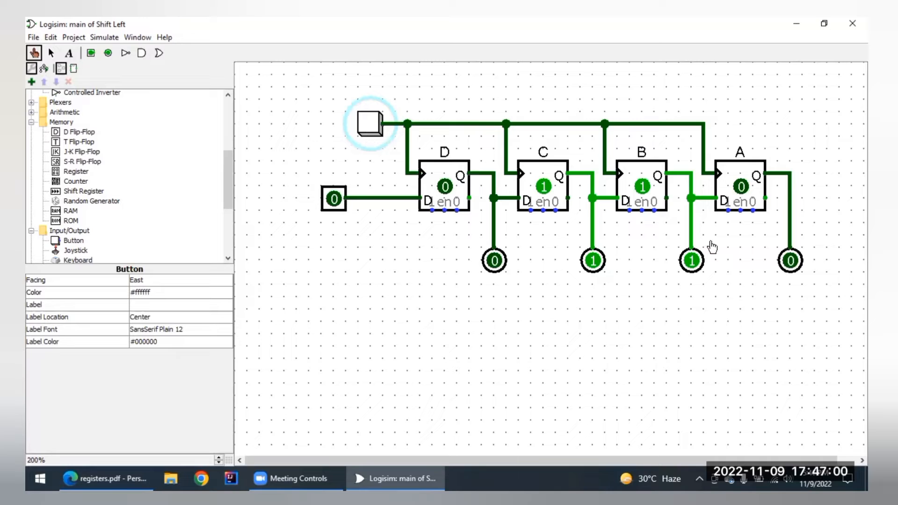
click(371, 139)
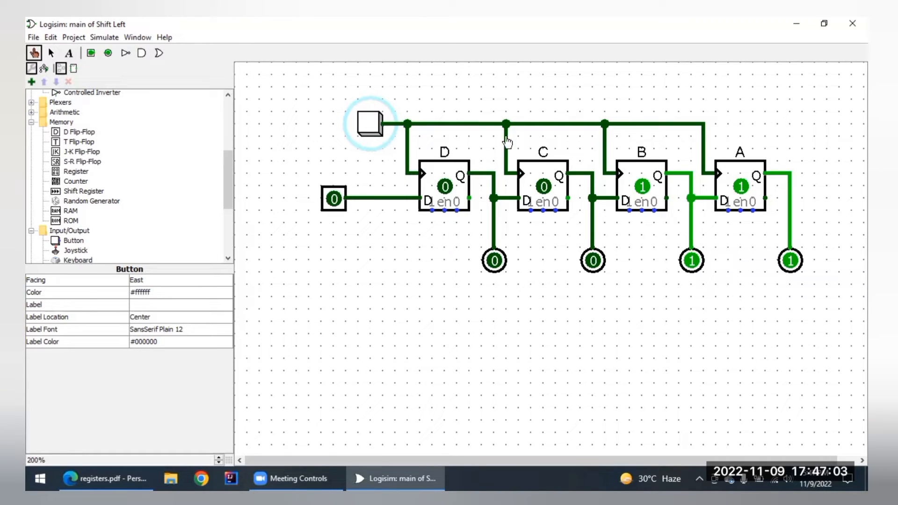
click(360, 133)
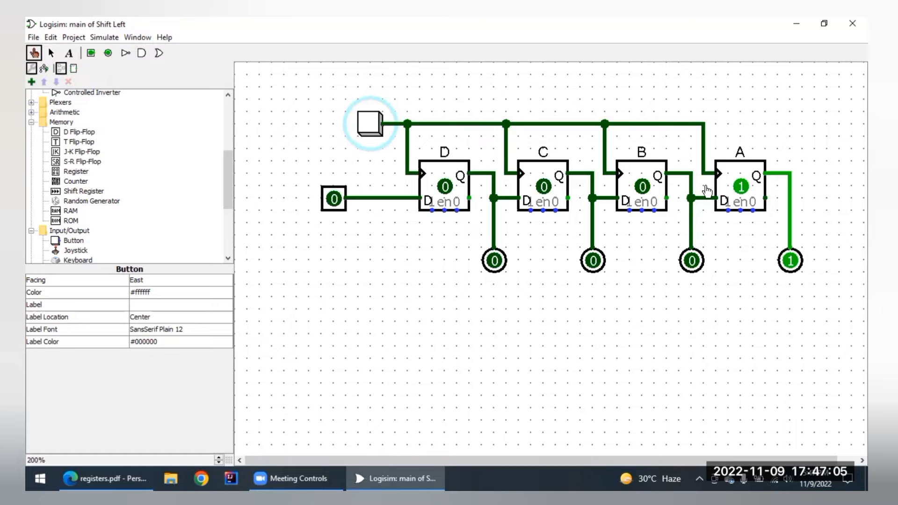
click(363, 133)
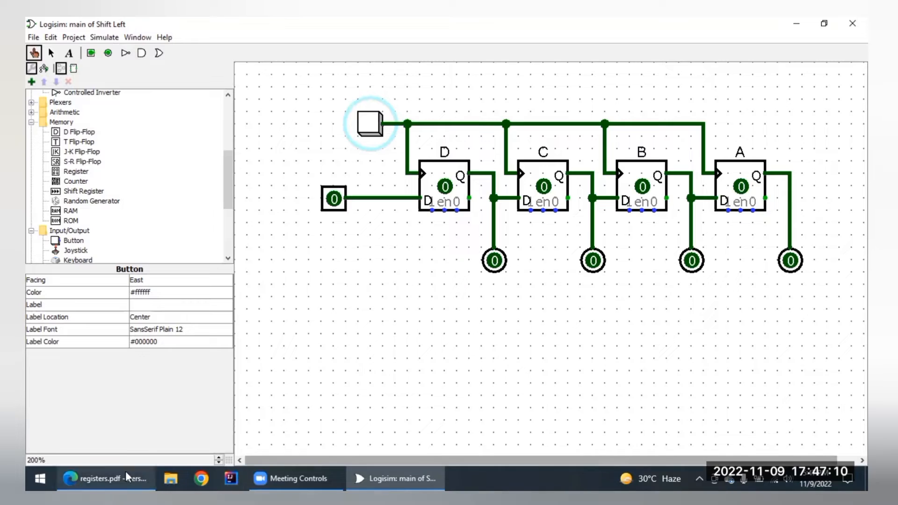
click(106, 478)
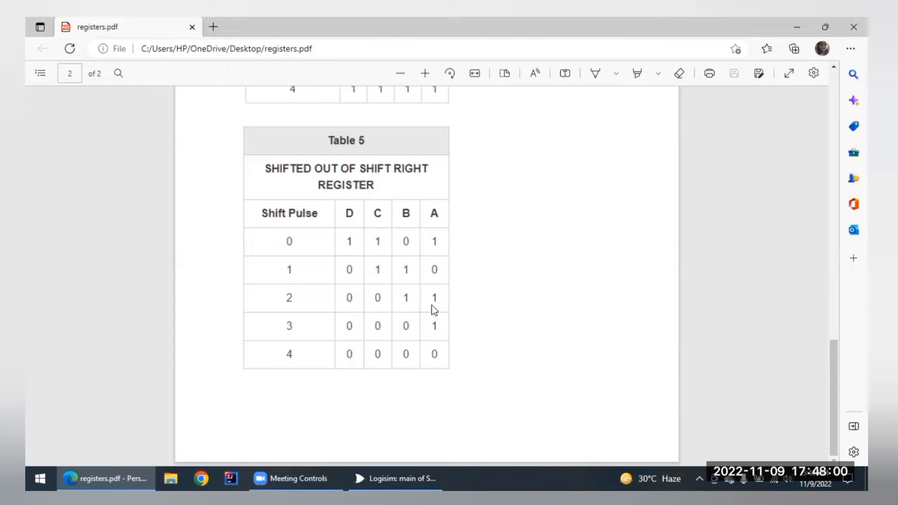
click(397, 477)
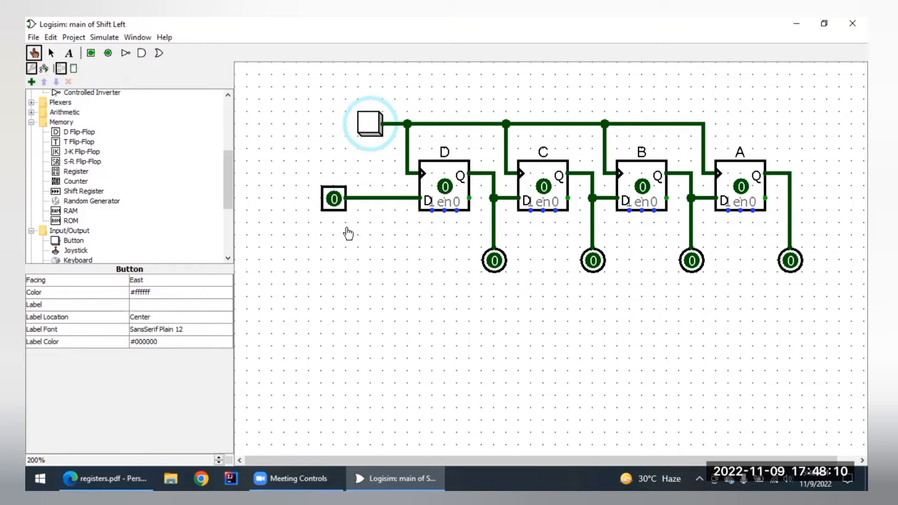
click(333, 200)
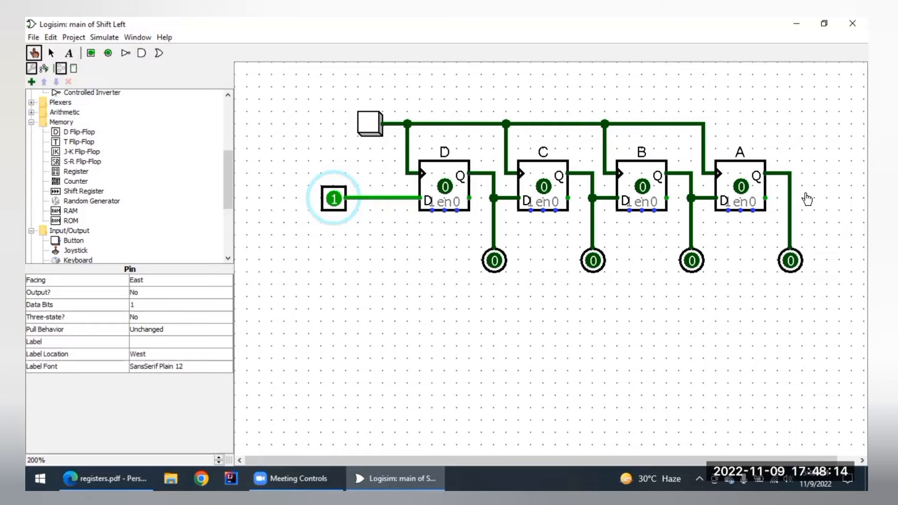
click(373, 119)
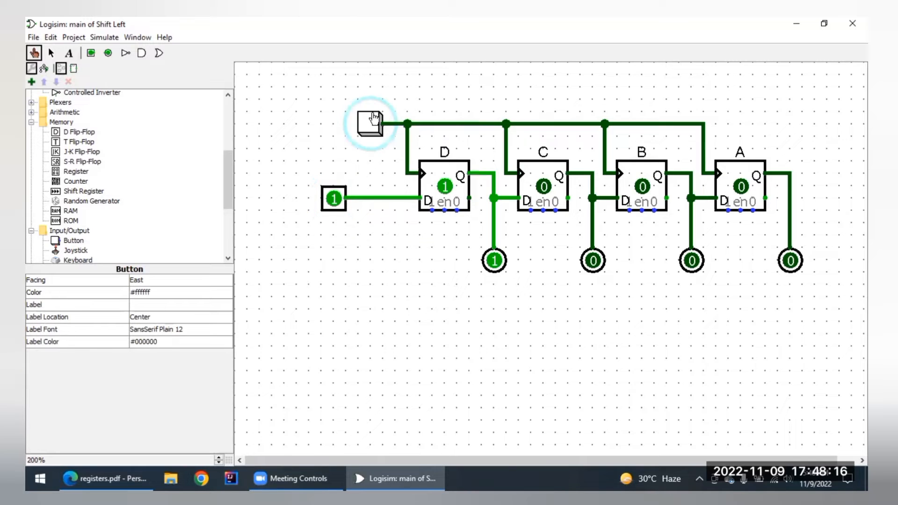
click(373, 119)
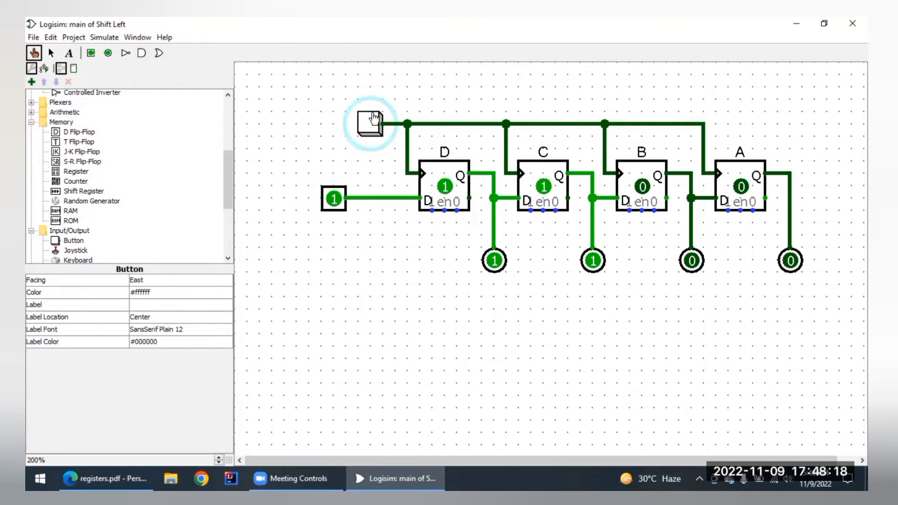
click(334, 199)
click(444, 187)
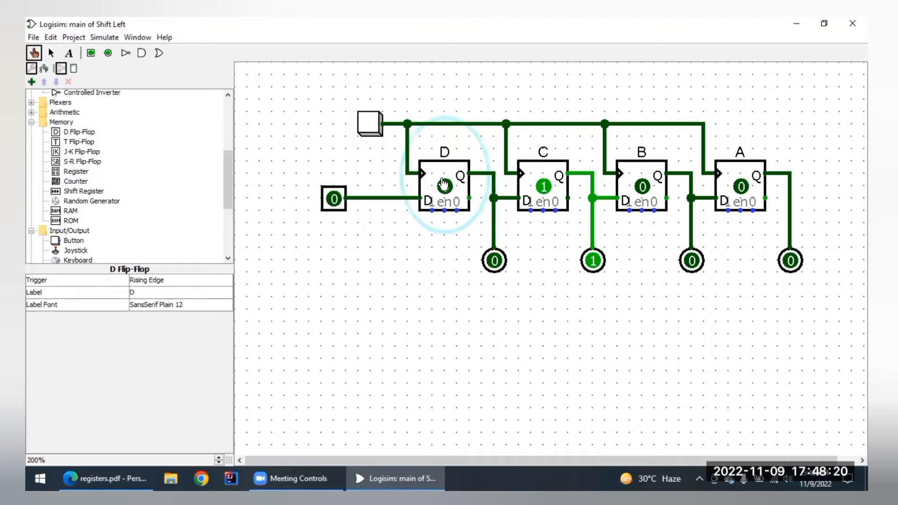
click(544, 183)
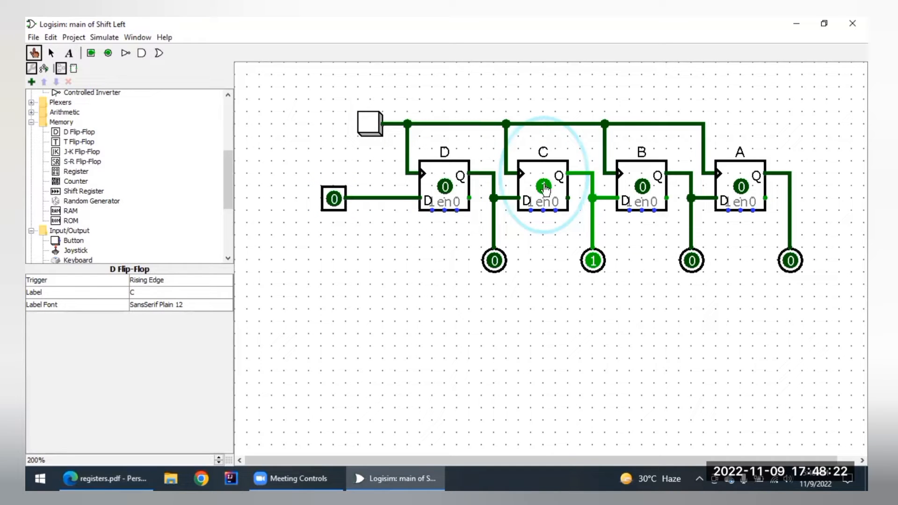
Step: Load a single 1 into flip-flop D with one clock pulse, set the data input pin to 0, and shift the bit out with four pulses
click(334, 198)
click(371, 125)
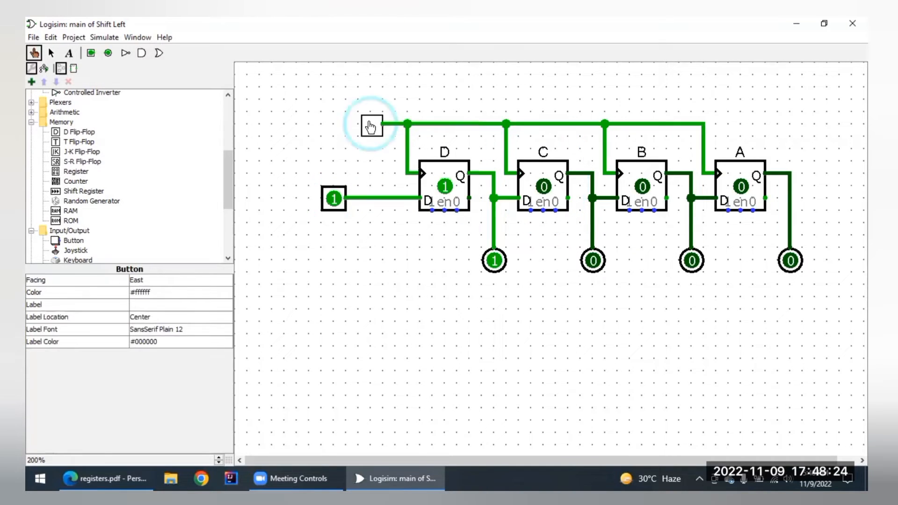
click(333, 199)
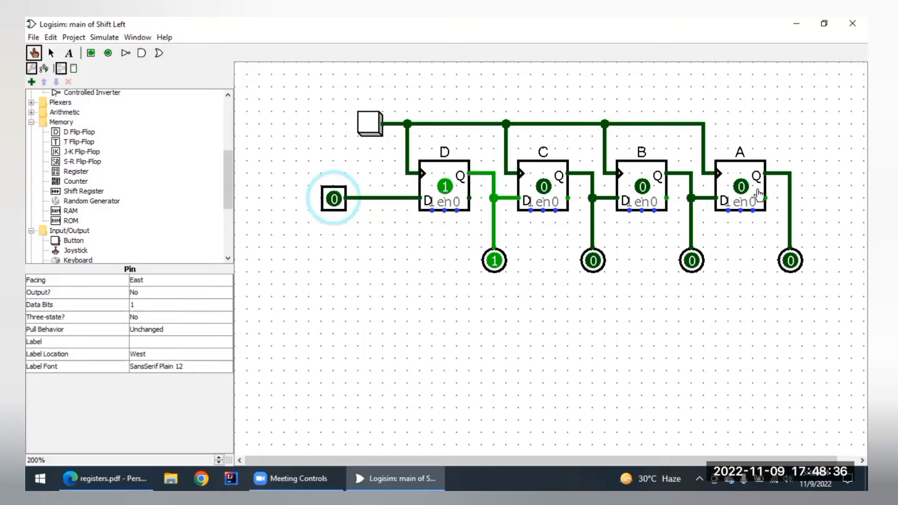
click(370, 123)
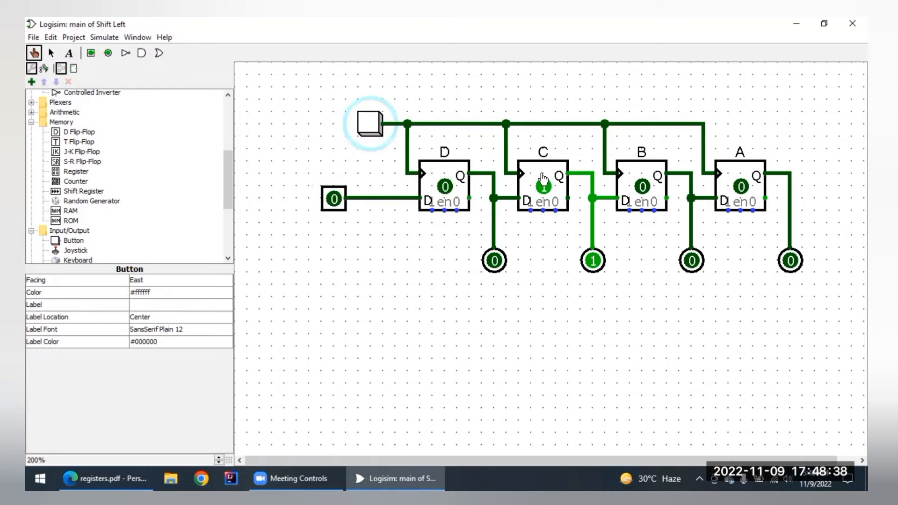
click(370, 123)
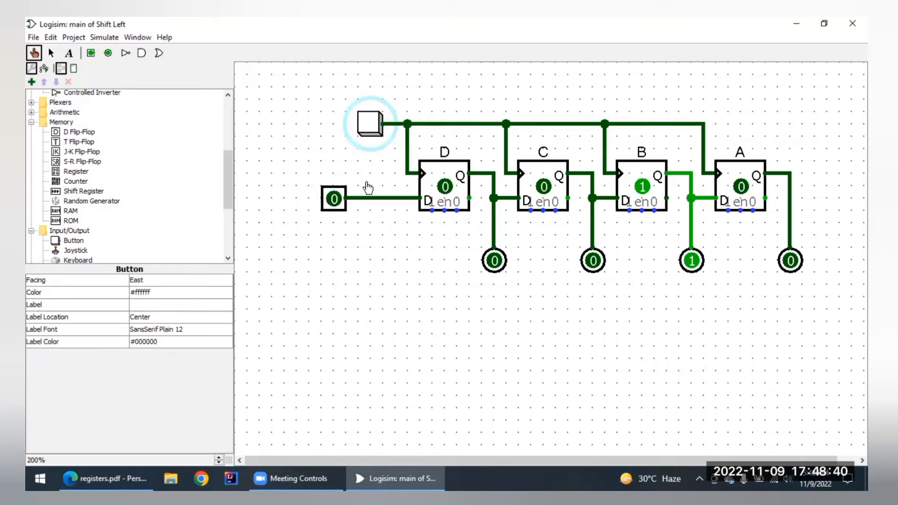
click(370, 124)
click(370, 123)
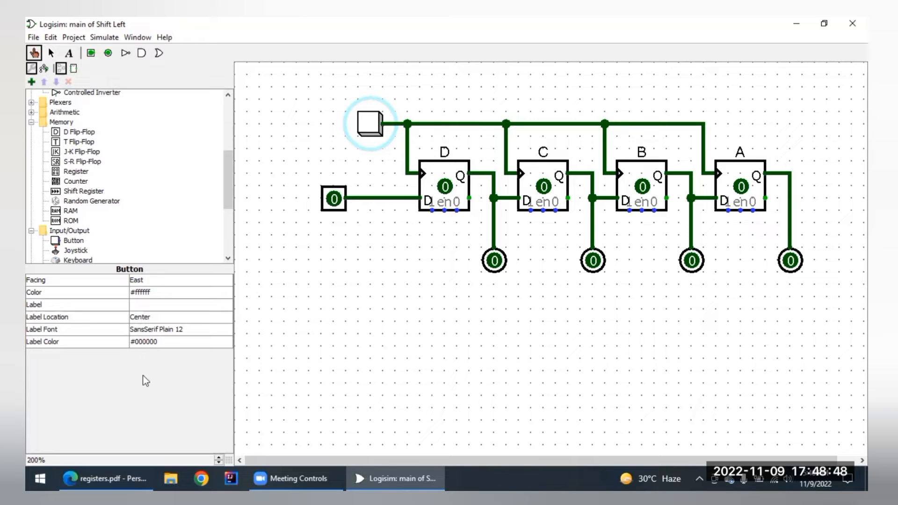
Step: Review Table 5 and Table 1 in registers.pdf, and return to the Logisim circuit
click(131, 472)
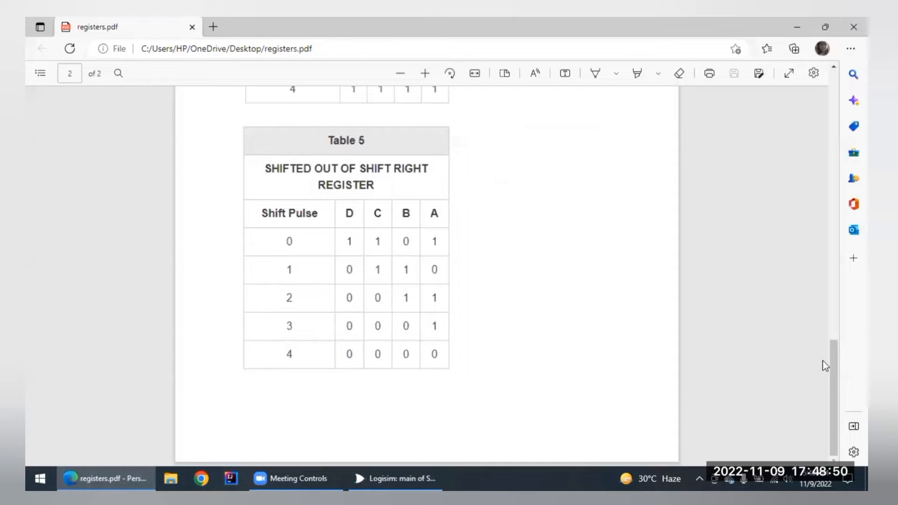
drag(835, 257, 842, 84)
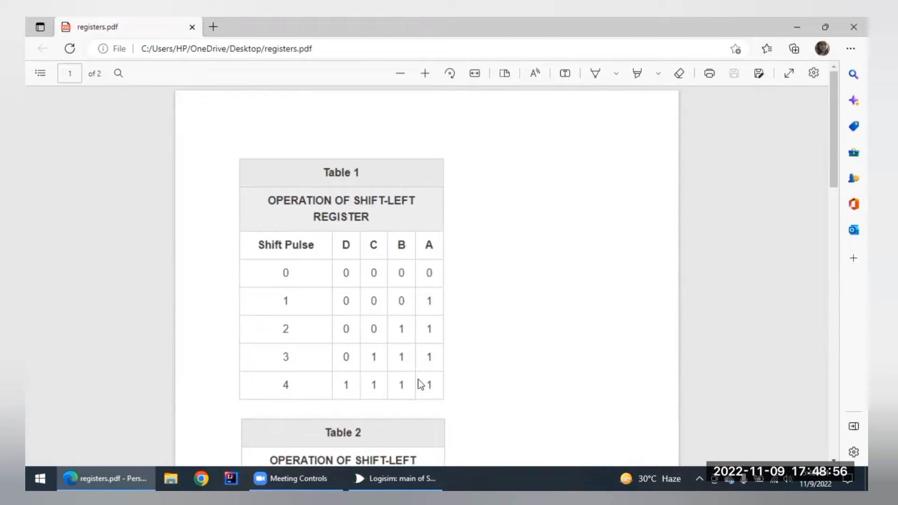
click(366, 472)
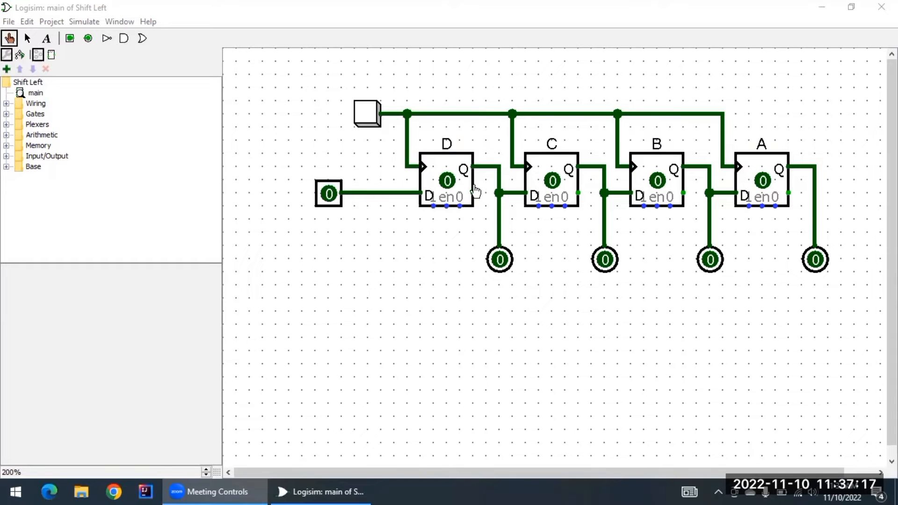
Step: Duplicate D flip-flop D and place the copy in line after flip-flop A
drag(726, 472, 770, 466)
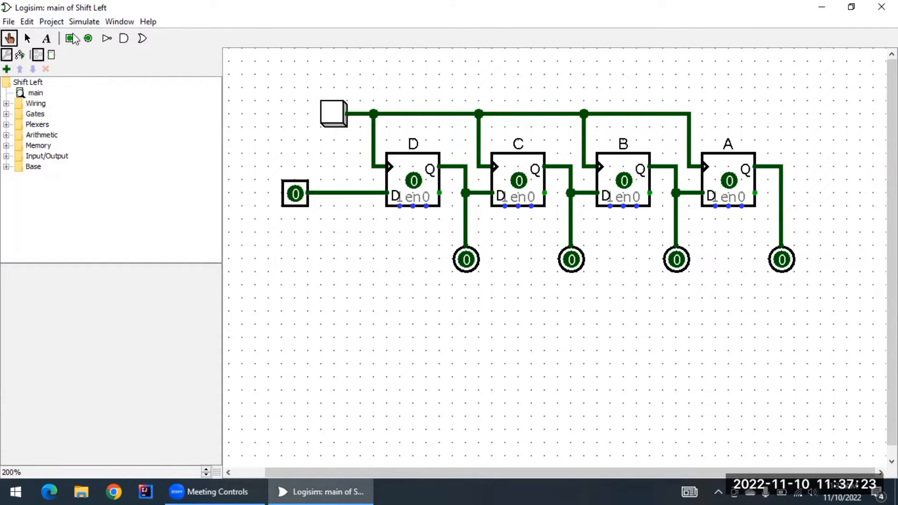
click(419, 171)
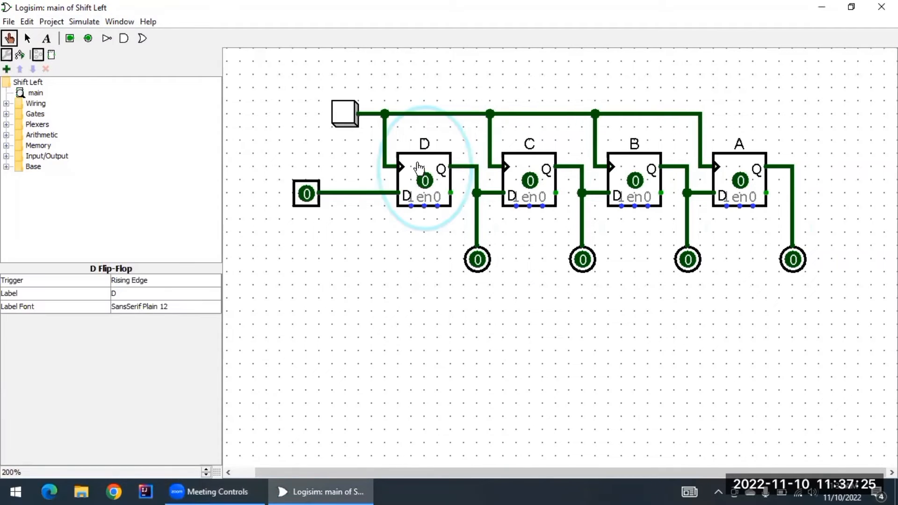
click(27, 38)
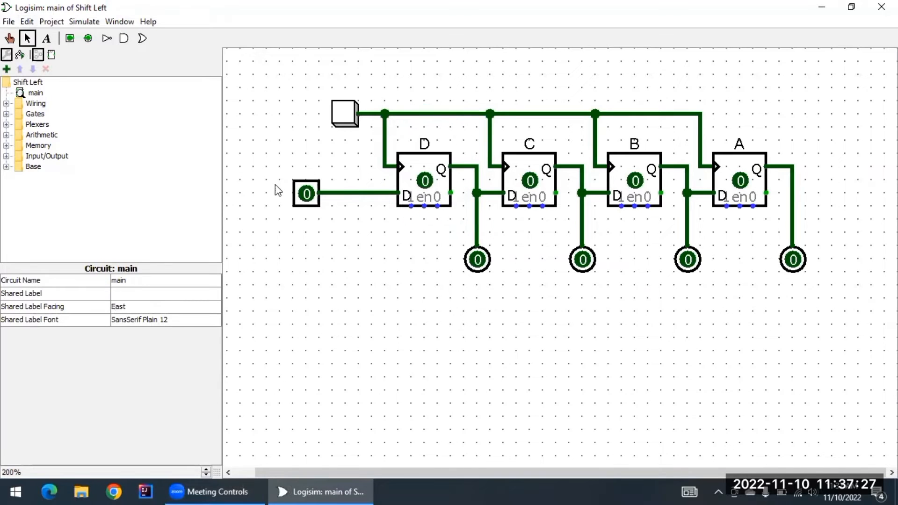
right_click(412, 170)
click(414, 161)
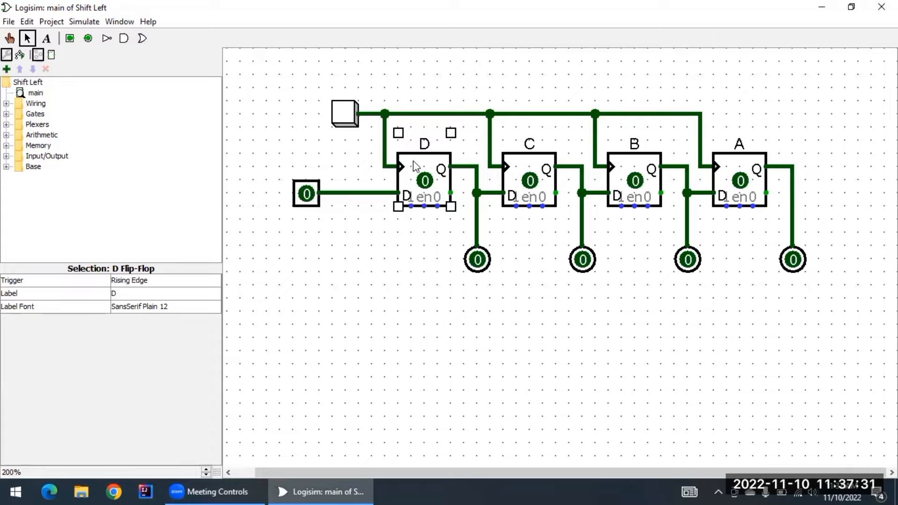
drag(414, 161, 861, 189)
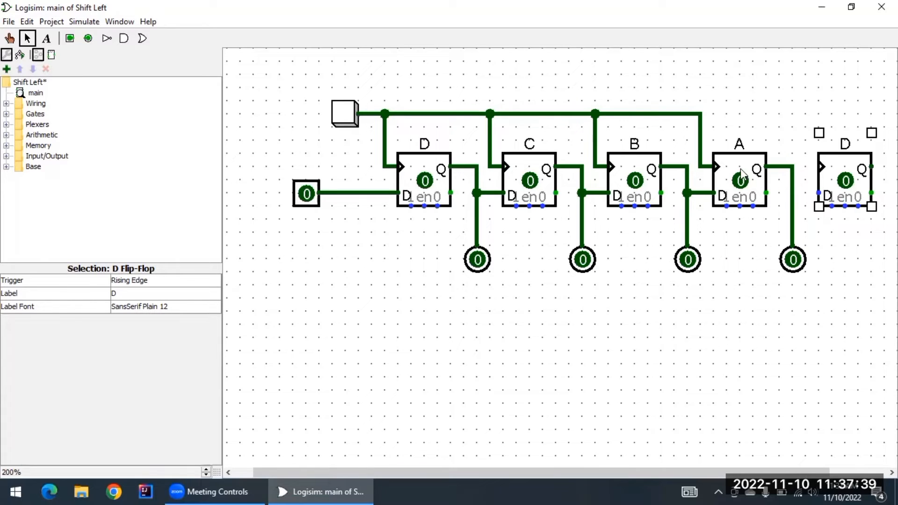
Step: Wire flip-flop A's output to the new flip-flop's data input and extend the clock line to its clock input
drag(793, 206, 819, 194)
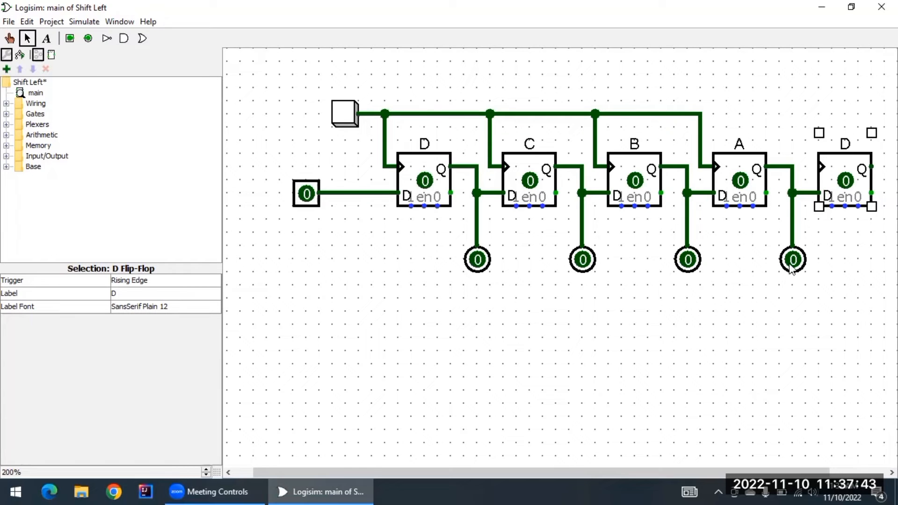
drag(639, 473, 752, 473)
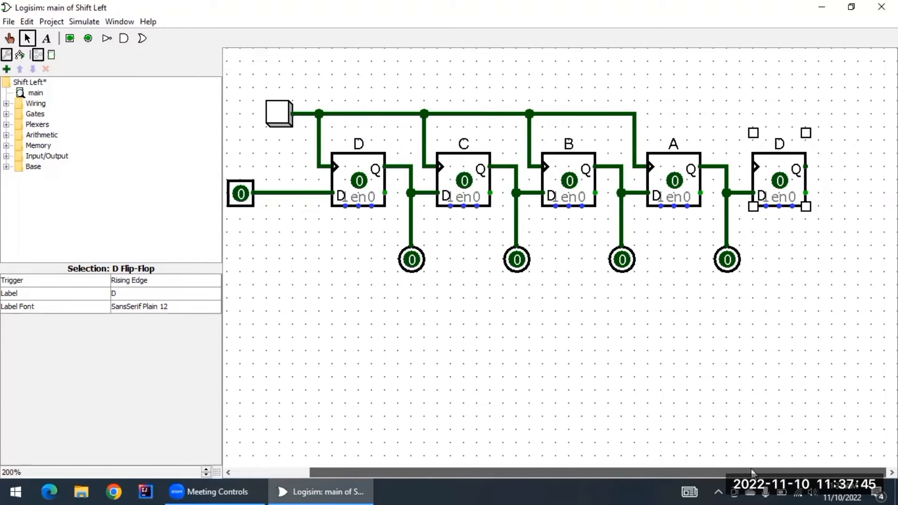
drag(635, 113, 753, 167)
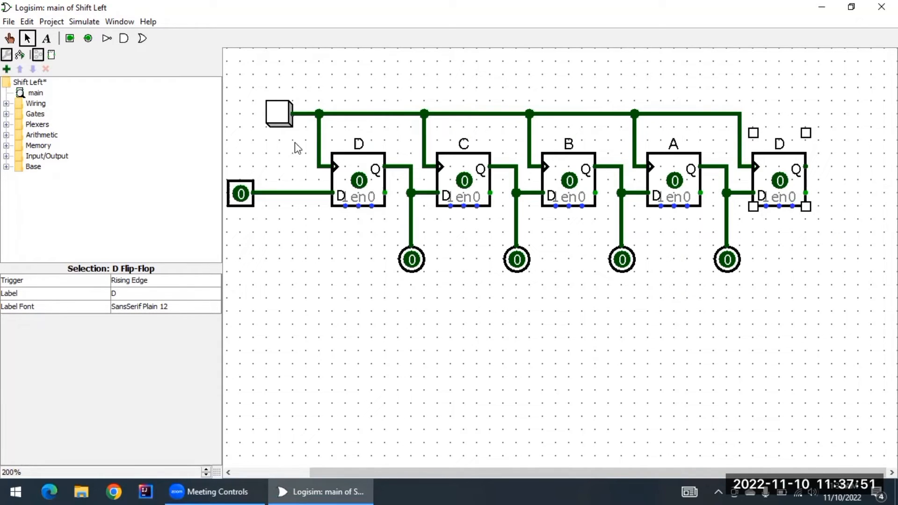
Step: Add a north-facing output pin below the fifth flip-flop, in line with the other outputs, and wire it to the flip-flop's Q
click(88, 38)
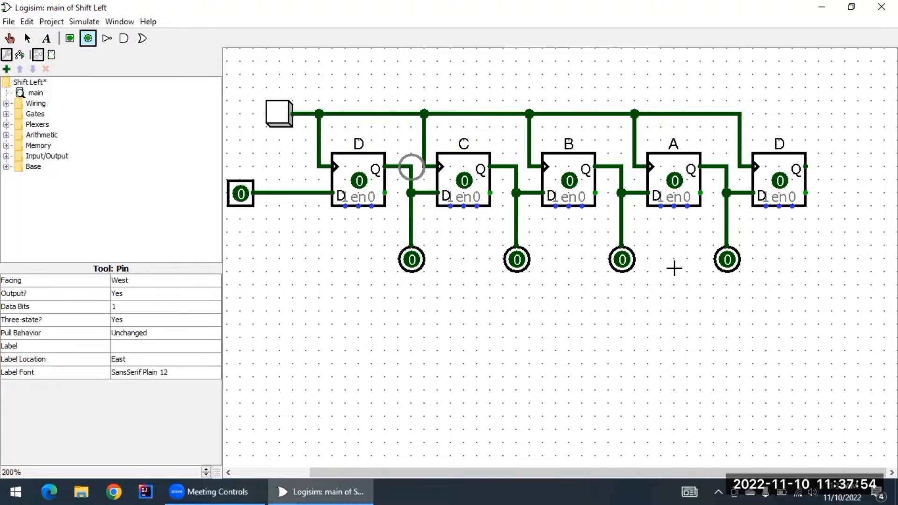
click(824, 256)
drag(806, 166, 833, 240)
key(Up)
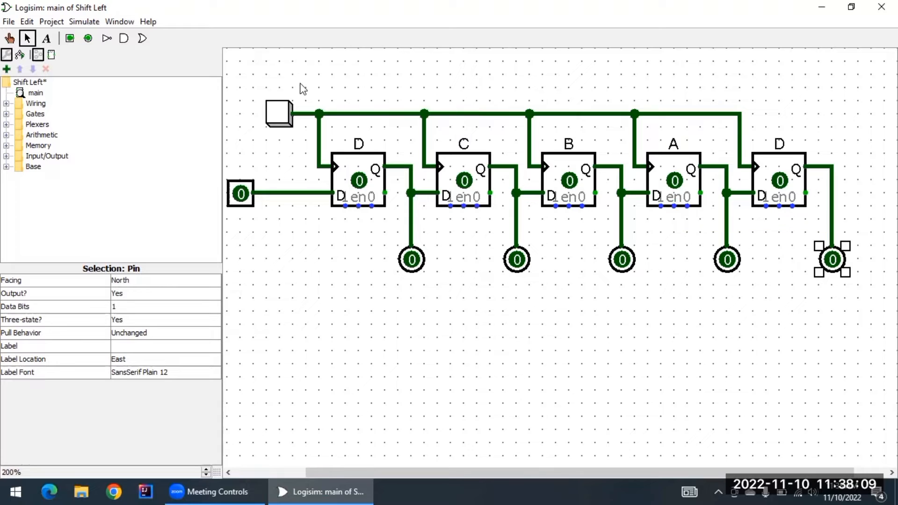
Step: Set the data input to 1 and clock until all five flip-flops hold 1, then set it to 0 and clock them clear
click(241, 196)
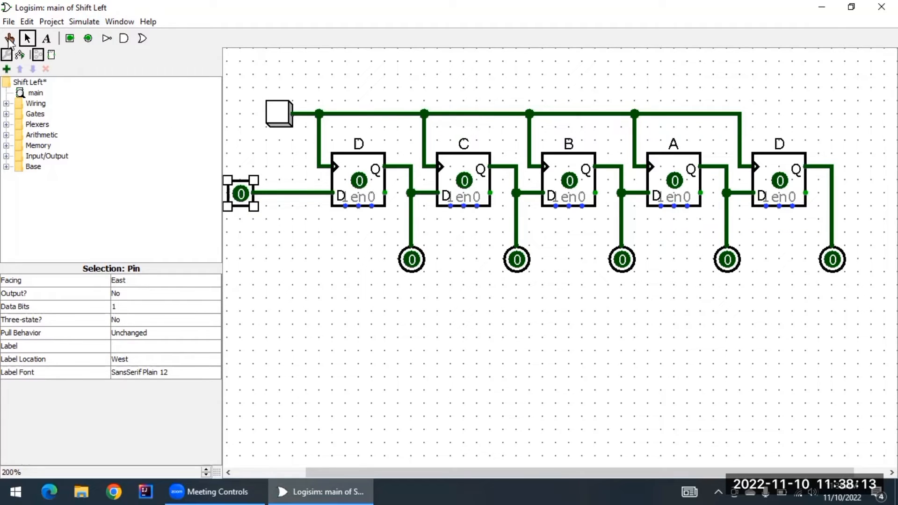
click(9, 38)
click(239, 194)
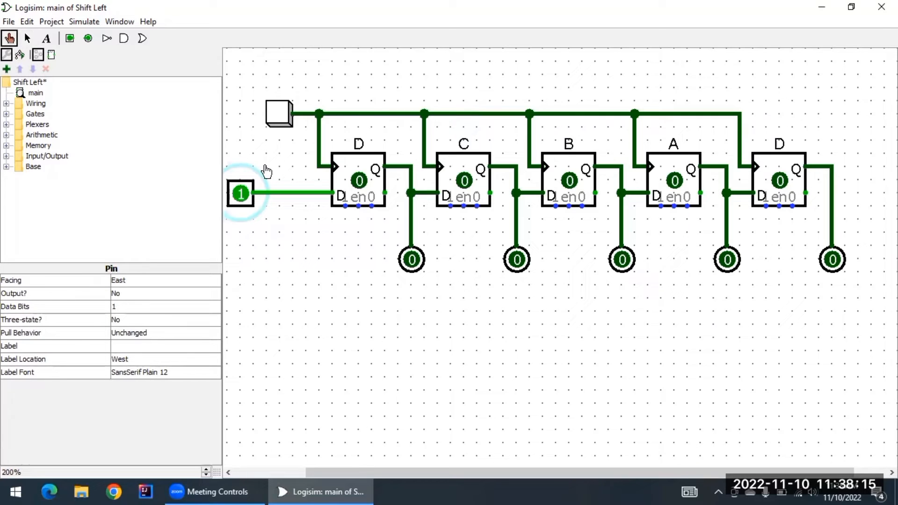
click(281, 118)
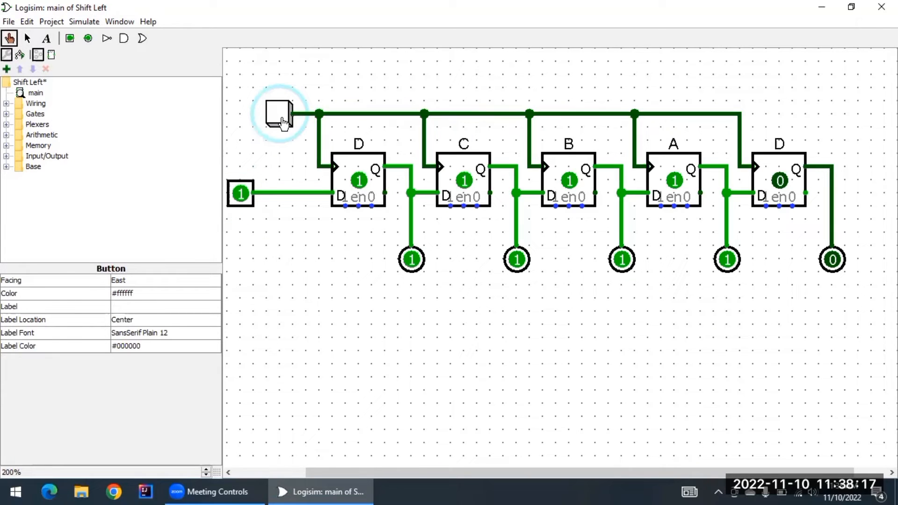
click(240, 194)
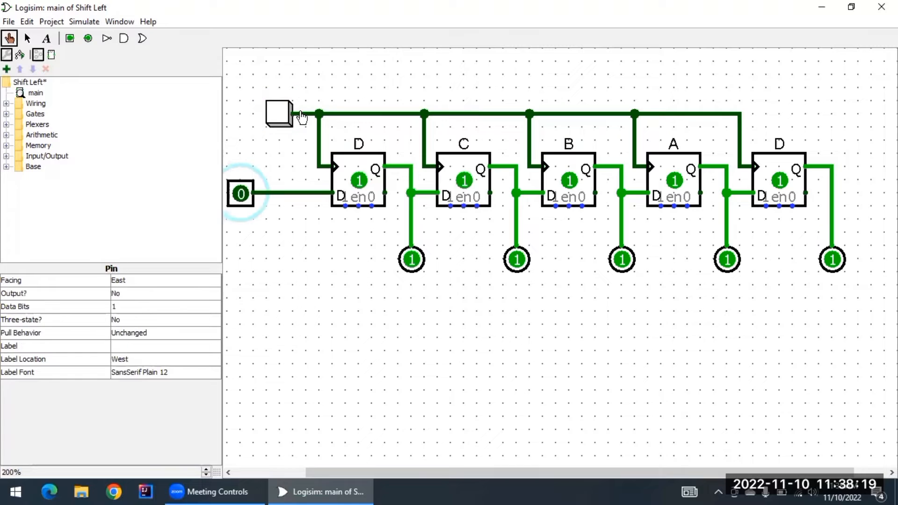
click(281, 116)
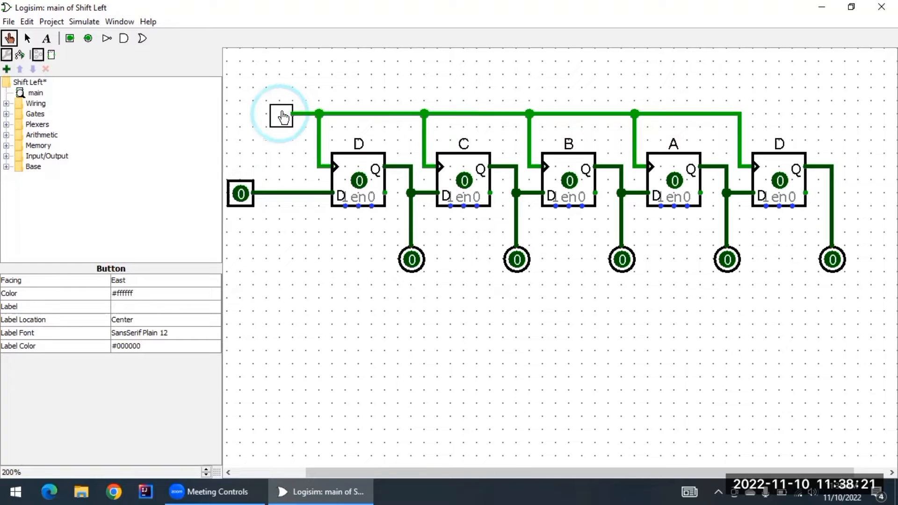
Step: Change the label of the fifth flip-flop to E
click(777, 154)
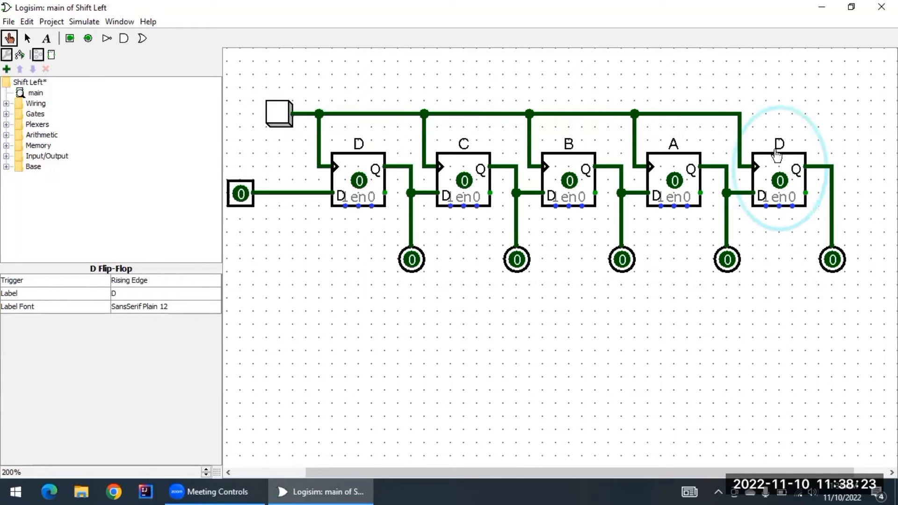
click(126, 294)
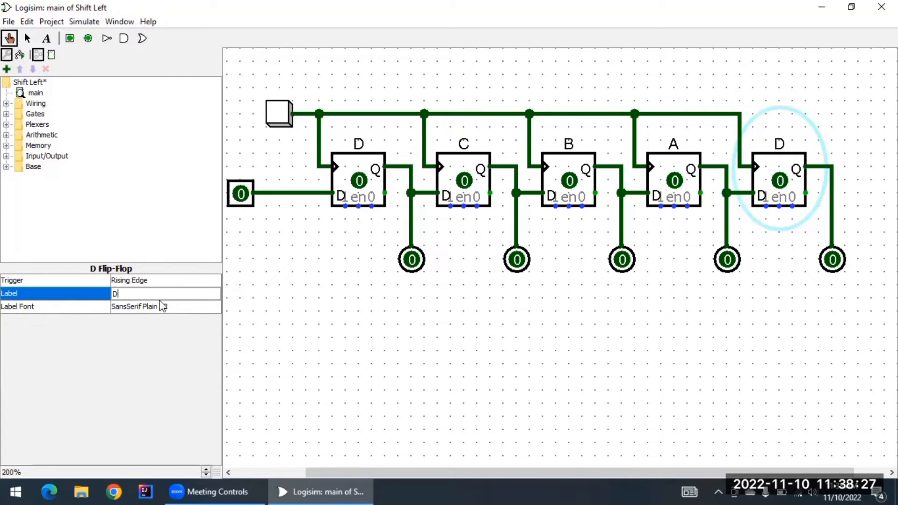
drag(160, 294, 2, 293)
text(E)
key(Return)
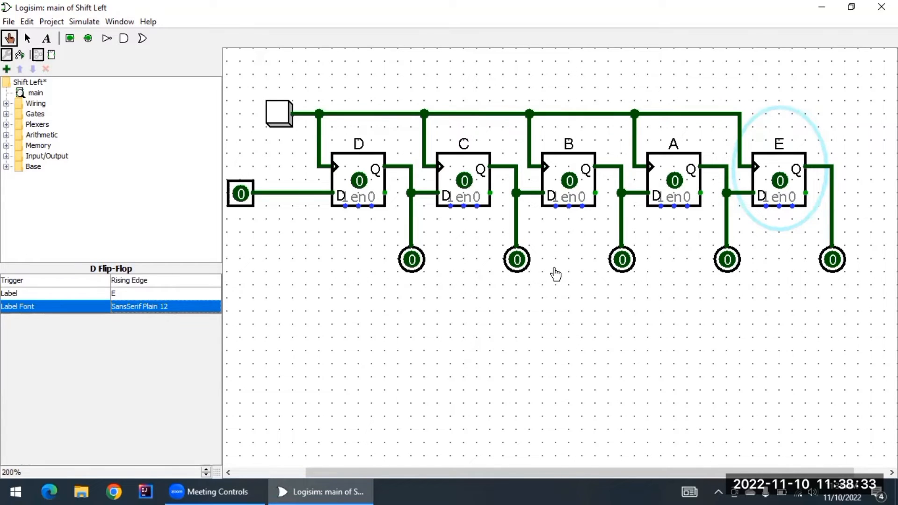
Step: Delete flip-flops E and A from the circuit
click(27, 38)
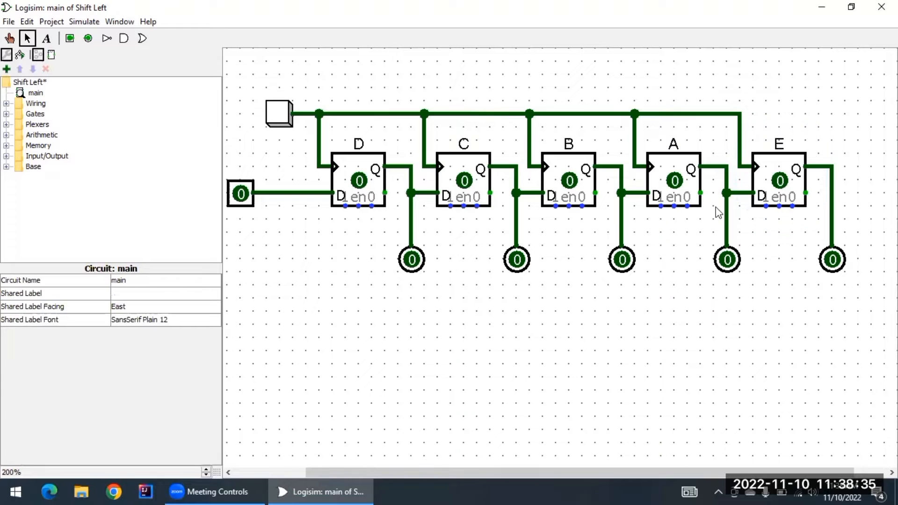
click(776, 162)
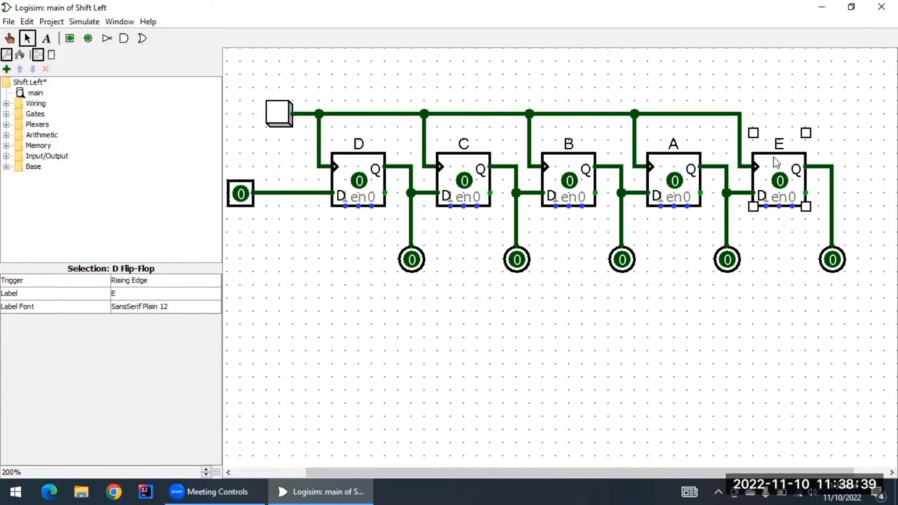
key(Delete)
click(681, 166)
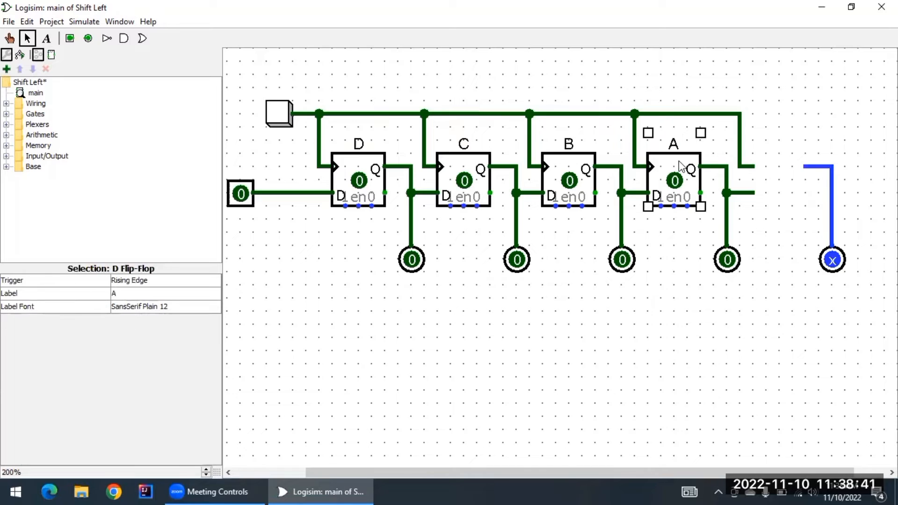
key(Delete)
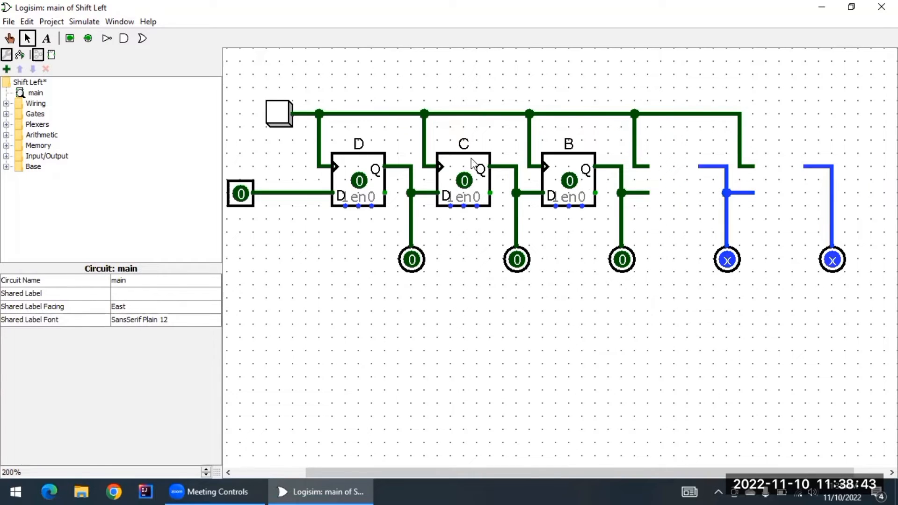
Step: Delete the clock wire extension to E and the loose wires at the former Q outputs of flip-flops A and E
click(740, 115)
key(Delete)
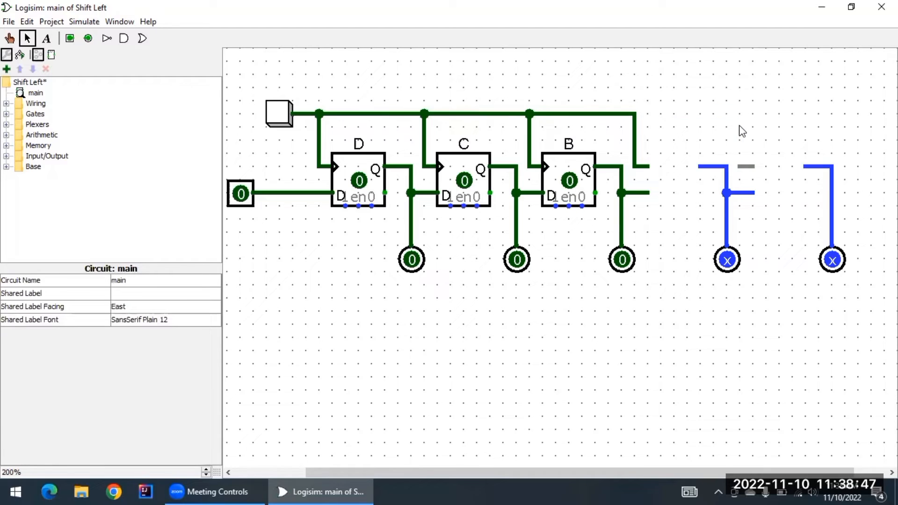
click(723, 169)
key(Delete)
click(751, 168)
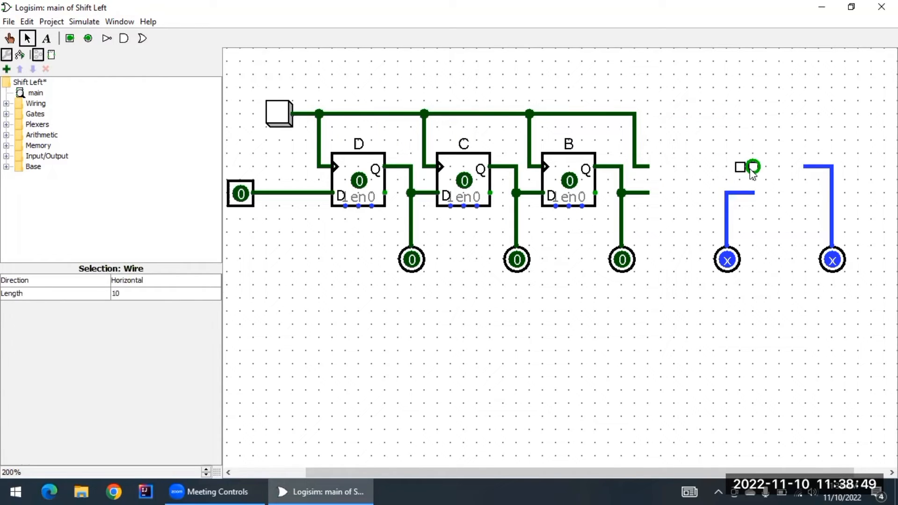
key(Delete)
click(812, 167)
key(Delete)
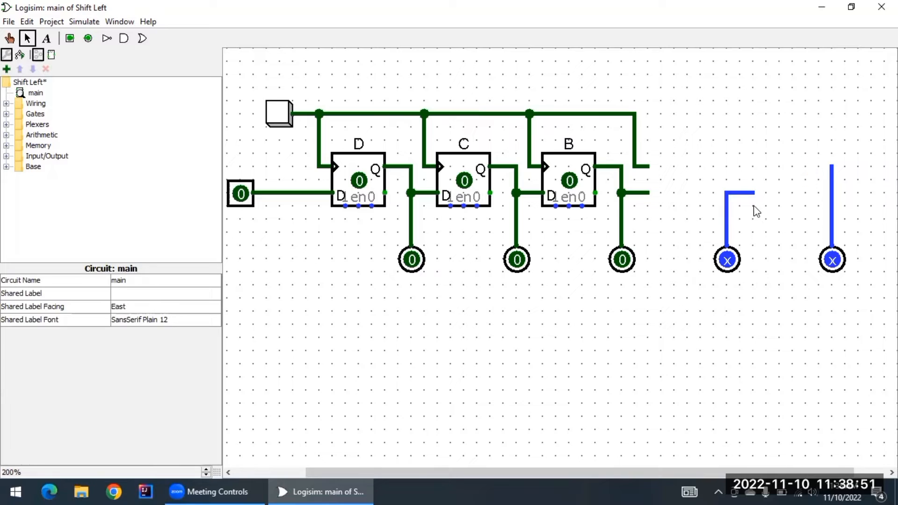
Step: Delete the output pins of the removed flip-flops A and E together with the wires still attached to them
click(726, 222)
key(Delete)
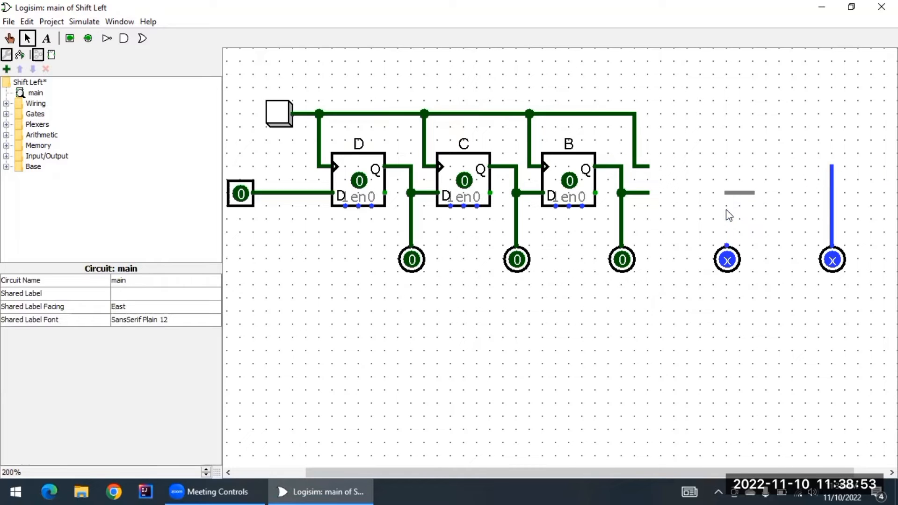
click(751, 193)
key(Delete)
click(728, 259)
key(Delete)
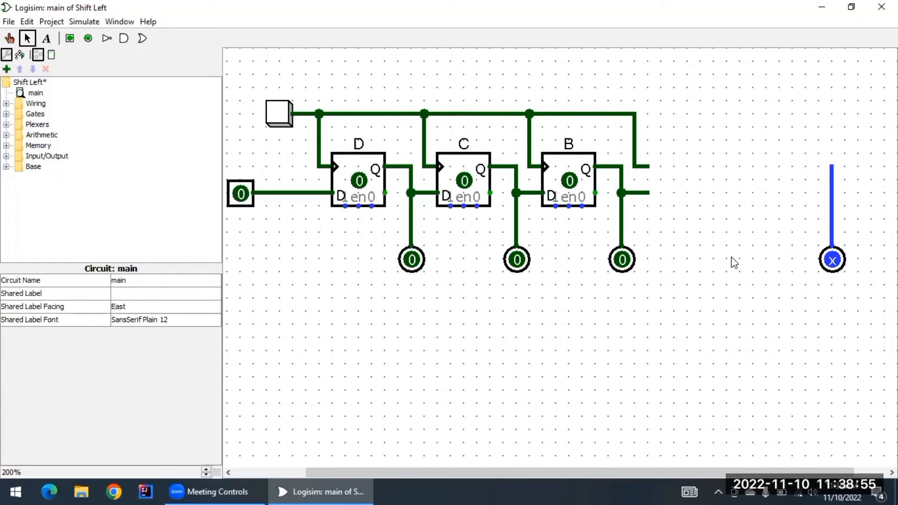
click(847, 261)
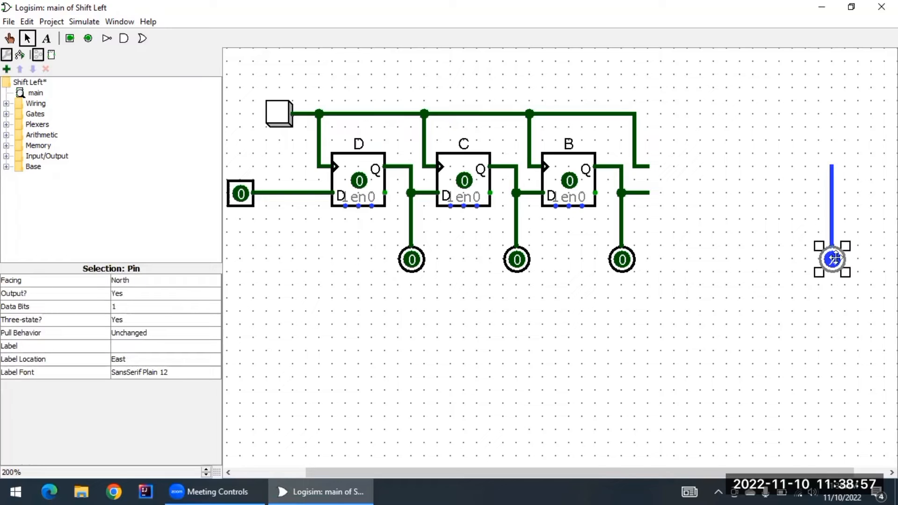
key(Delete)
click(833, 236)
key(Delete)
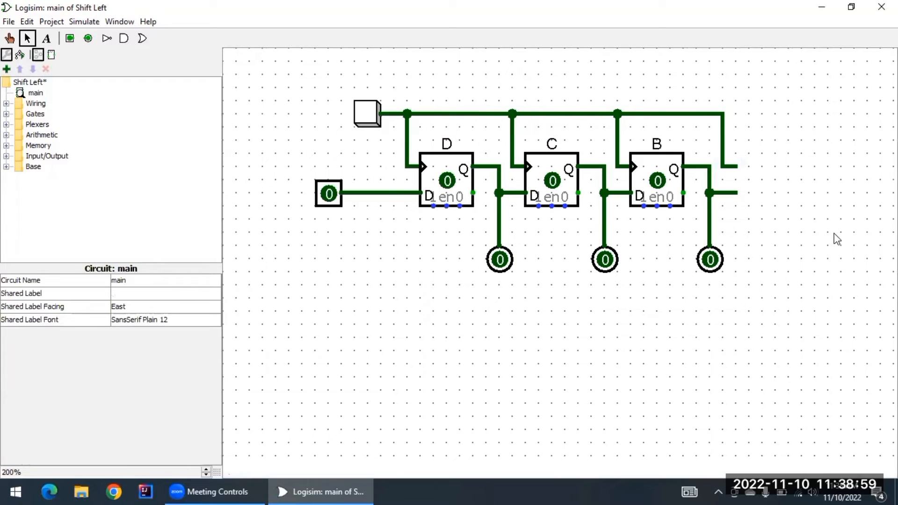
Step: Delete the leftover clock and data wires extending beyond flip-flop B
click(736, 167)
key(Delete)
click(724, 143)
key(Delete)
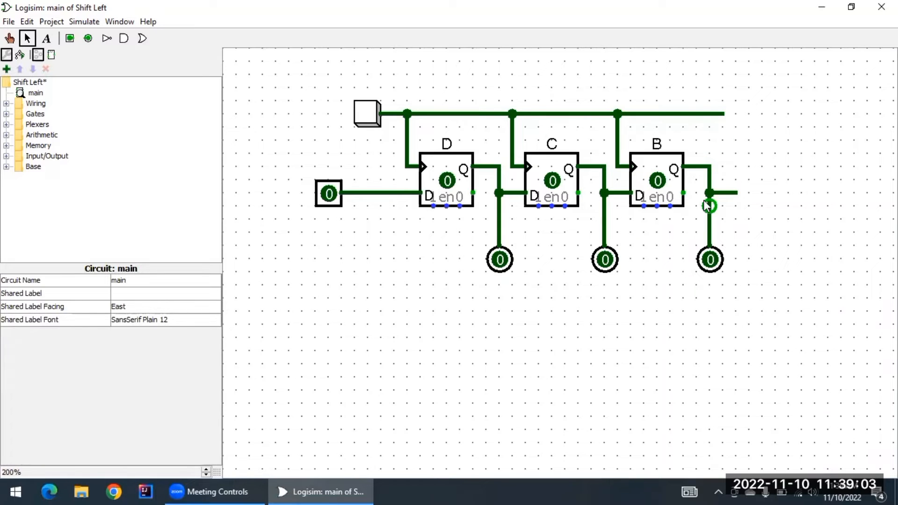
click(696, 115)
key(Delete)
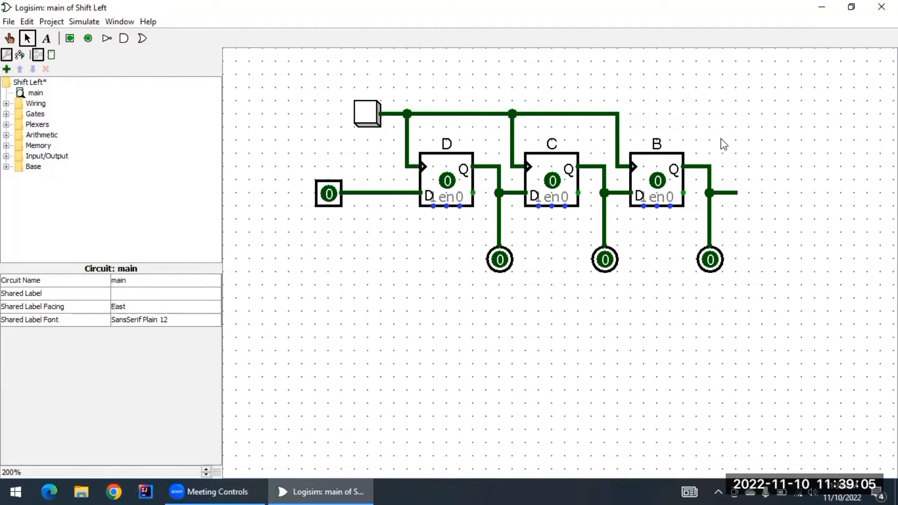
click(723, 192)
key(Delete)
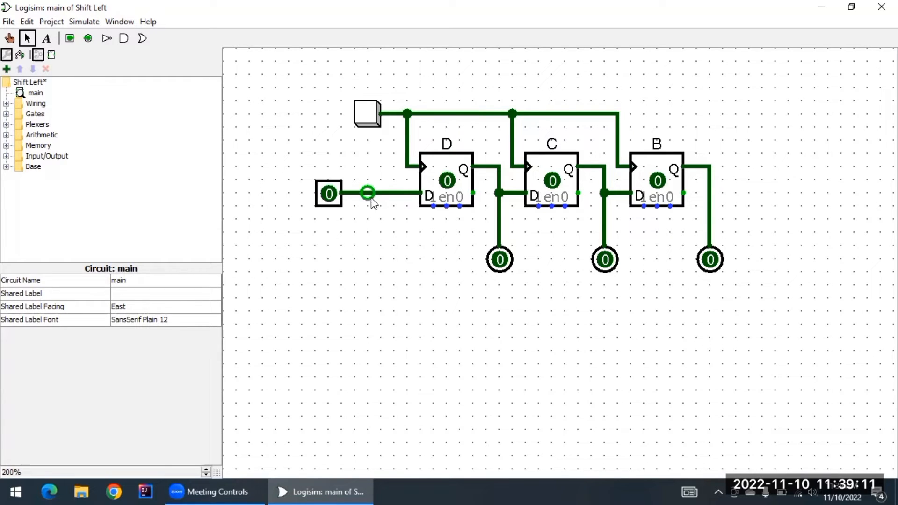
Step: Set the data input pin to 1 and pulse the clock until flip-flops D, C and B all hold 1
click(329, 199)
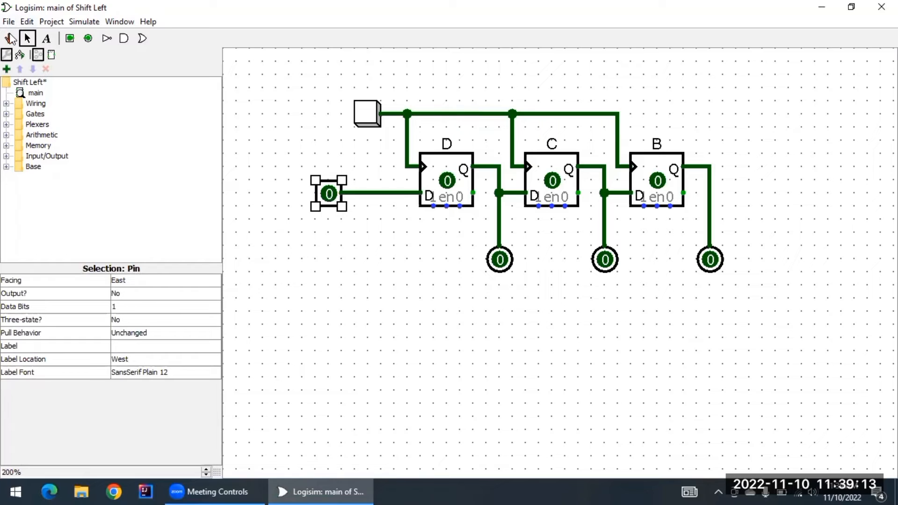
click(9, 38)
click(334, 198)
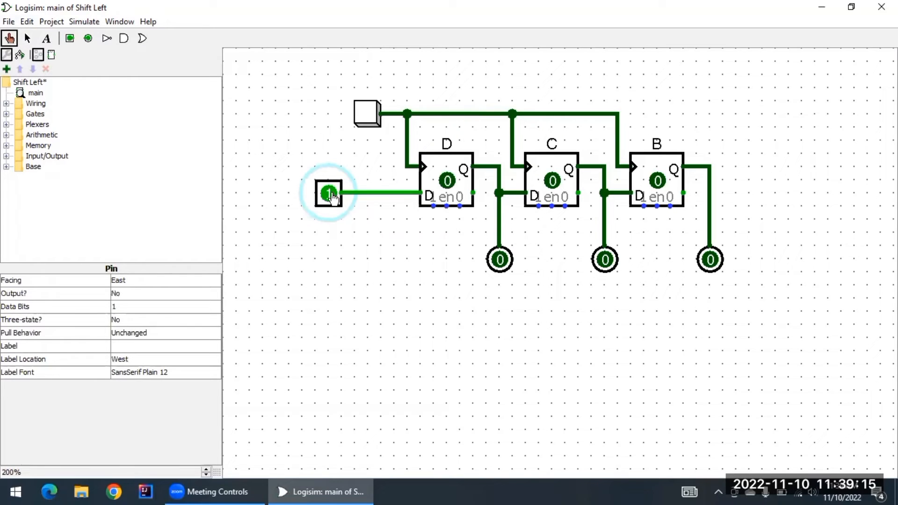
click(371, 114)
click(374, 117)
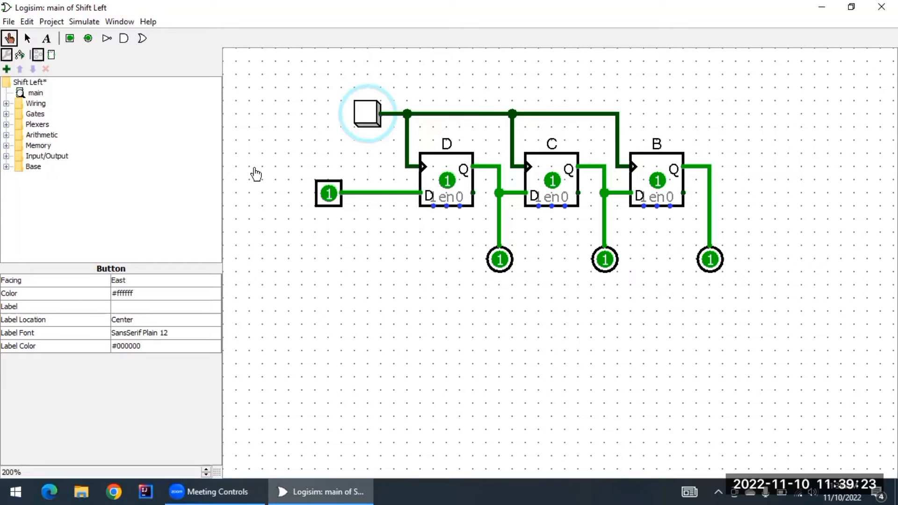
Step: Set the data input pin to 0 and pulse the clock three times to shift zeros through flip-flops D, C and B
click(327, 194)
click(369, 112)
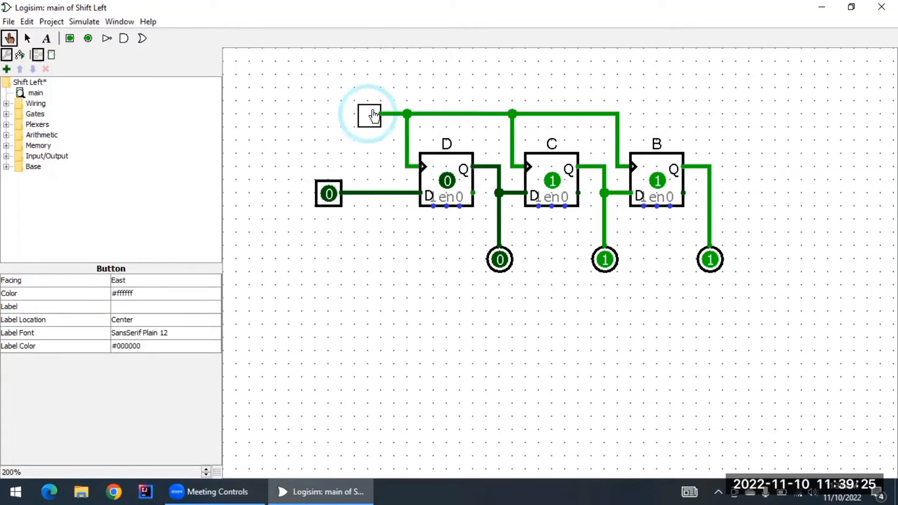
click(369, 112)
click(370, 112)
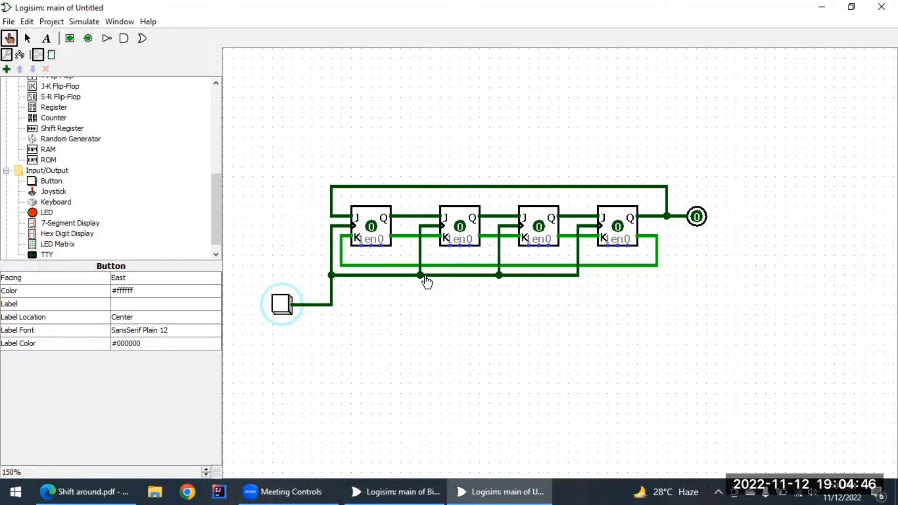
Step: Check Table 6 on the around action with shift right register in Shift around.pdf, dismissing the browser notice, and return to the Logisim circuit
click(112, 490)
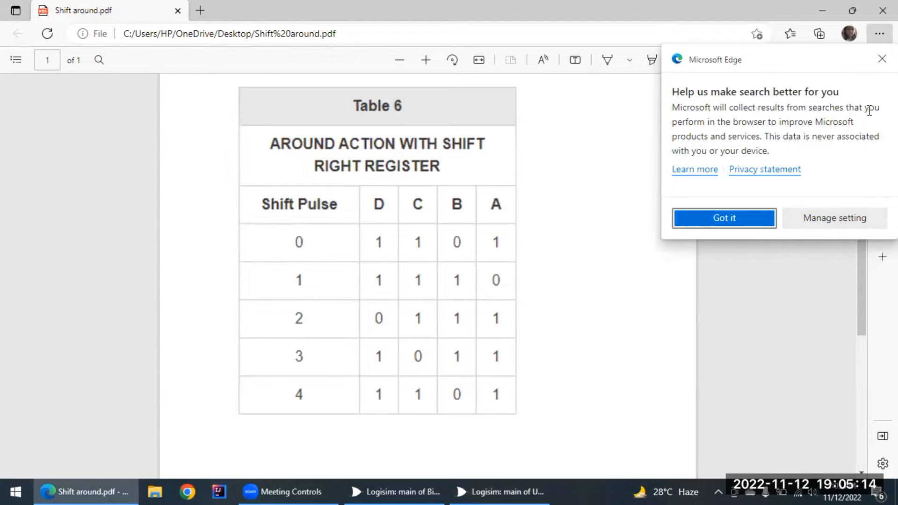
click(882, 58)
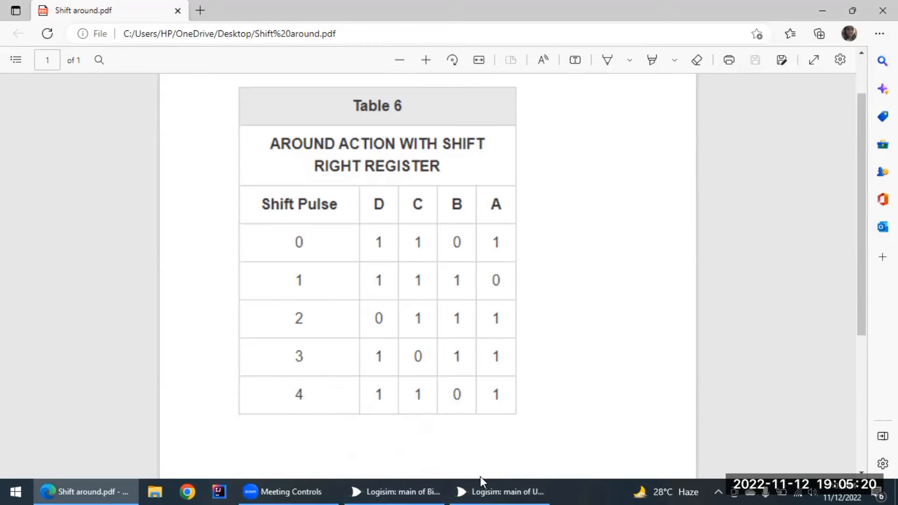
click(498, 486)
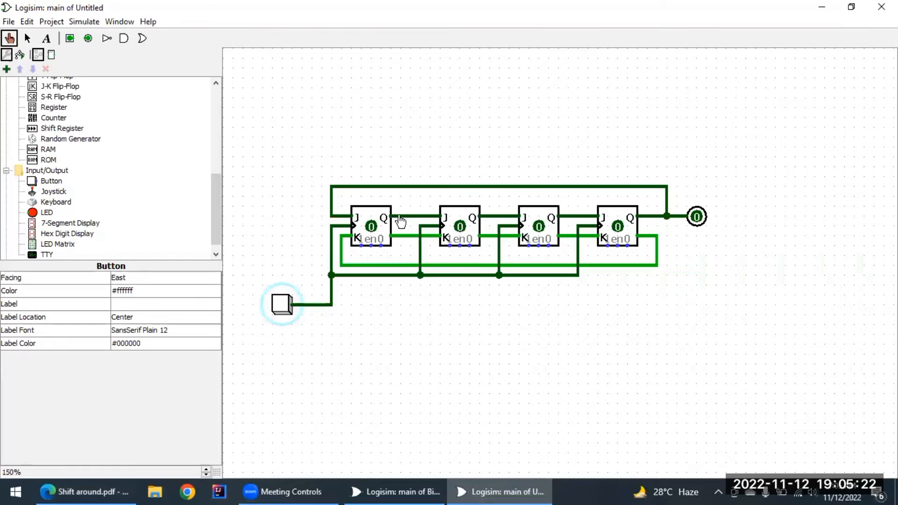
Step: Label the first two J-K flip-flops of the ring circuit D and C, starting from the leftmost
click(374, 218)
click(142, 287)
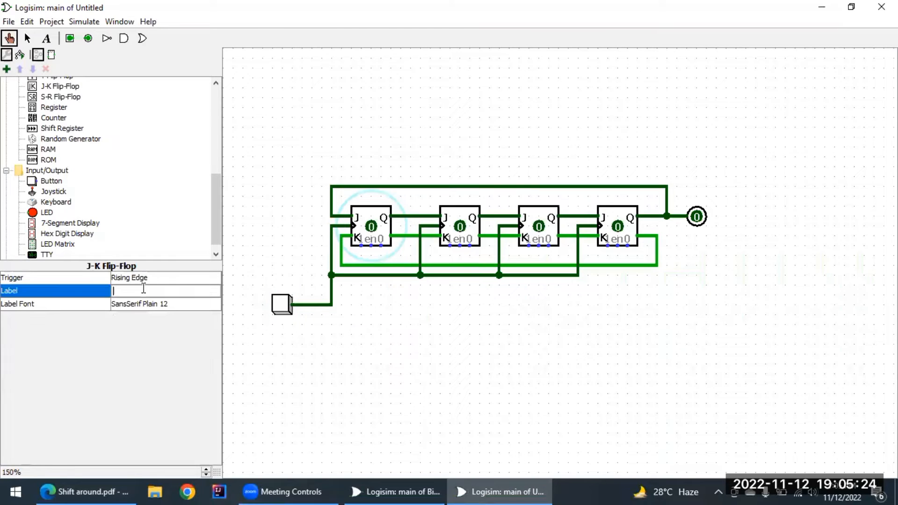
text(D)
key(Return)
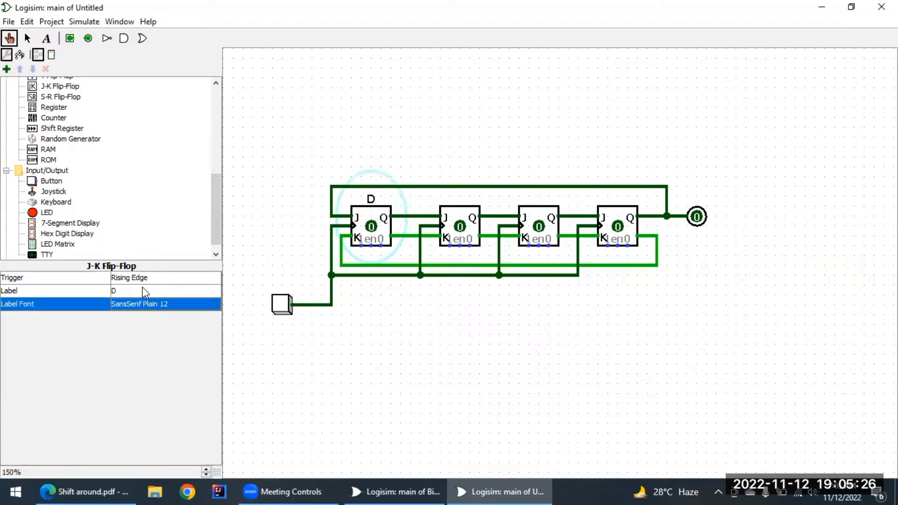
click(461, 216)
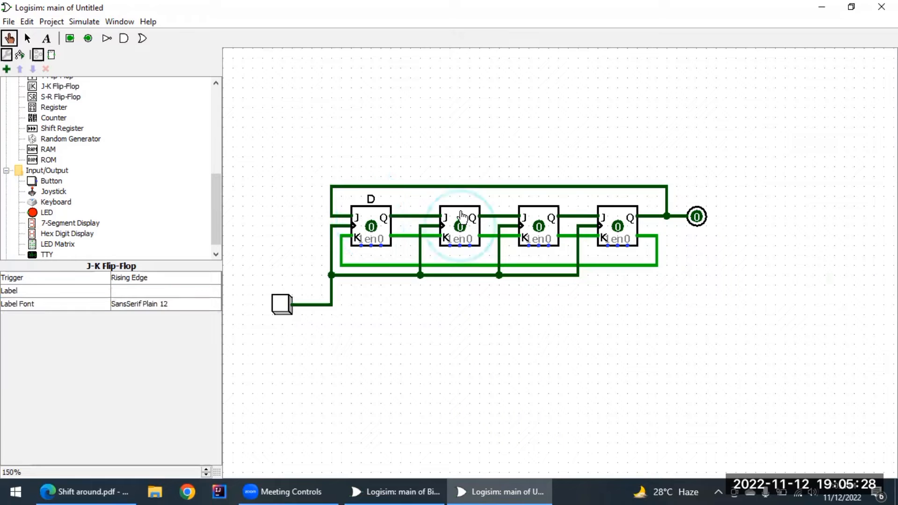
click(187, 290)
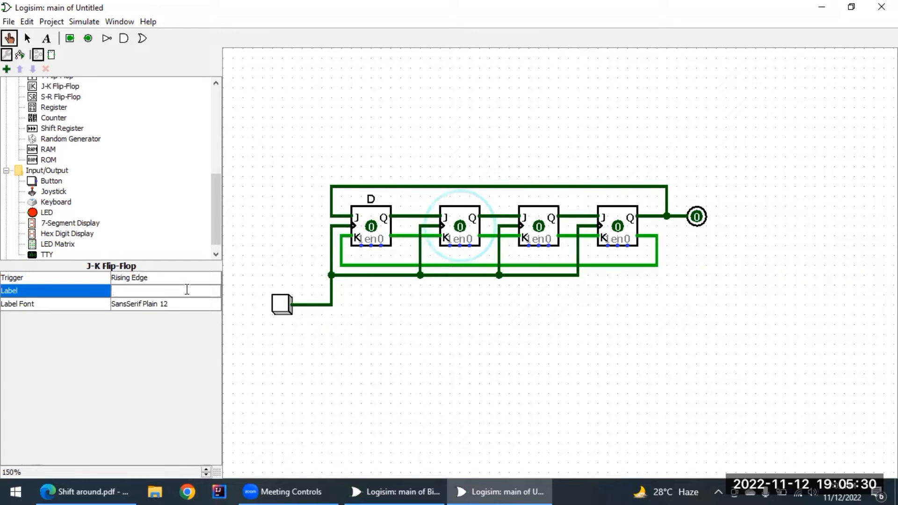
text(C)
key(Return)
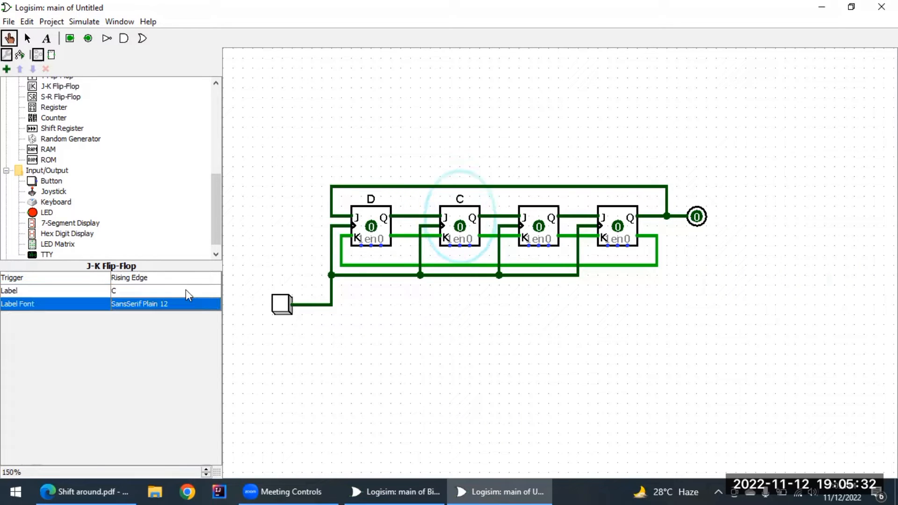
Step: Label the third J-K flip-flop B and the last one A
click(537, 219)
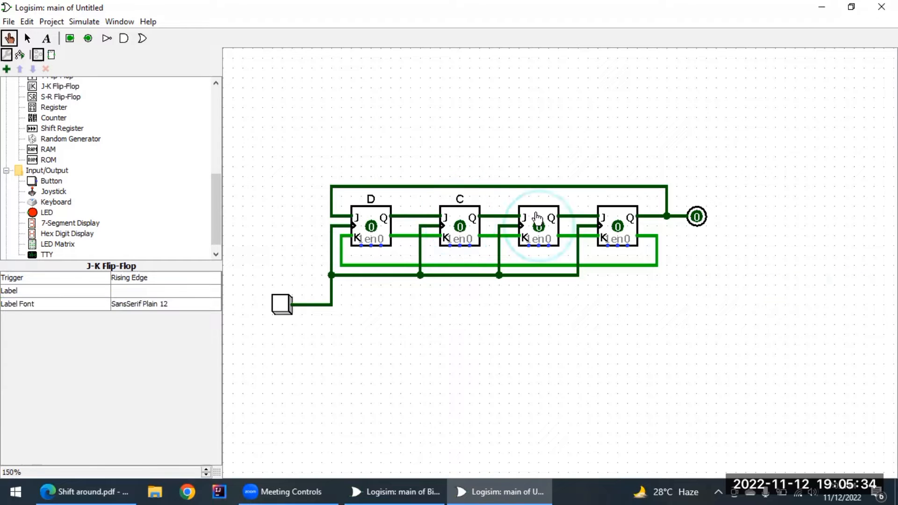
click(139, 288)
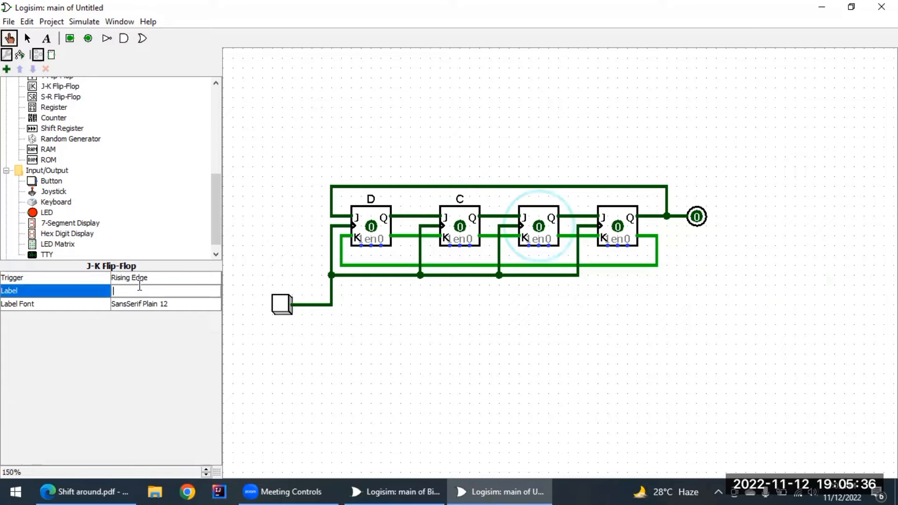
text(B)
key(Return)
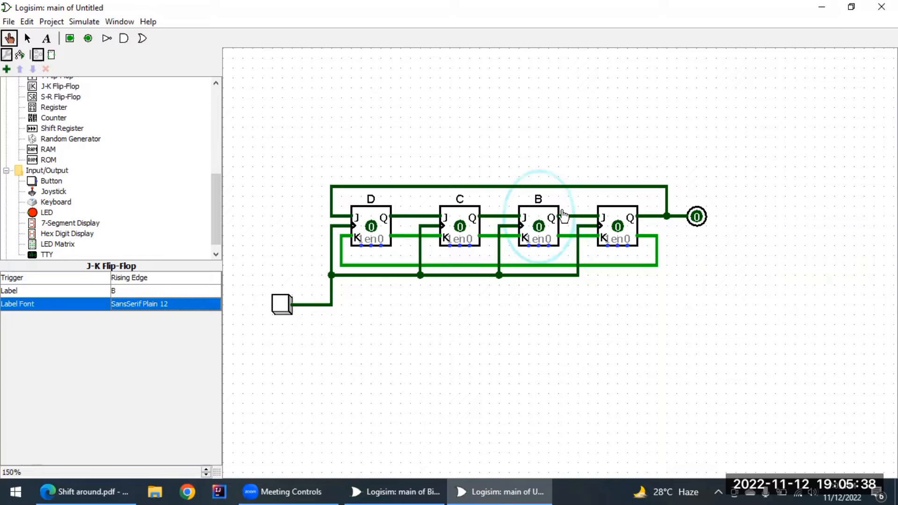
click(622, 215)
click(194, 291)
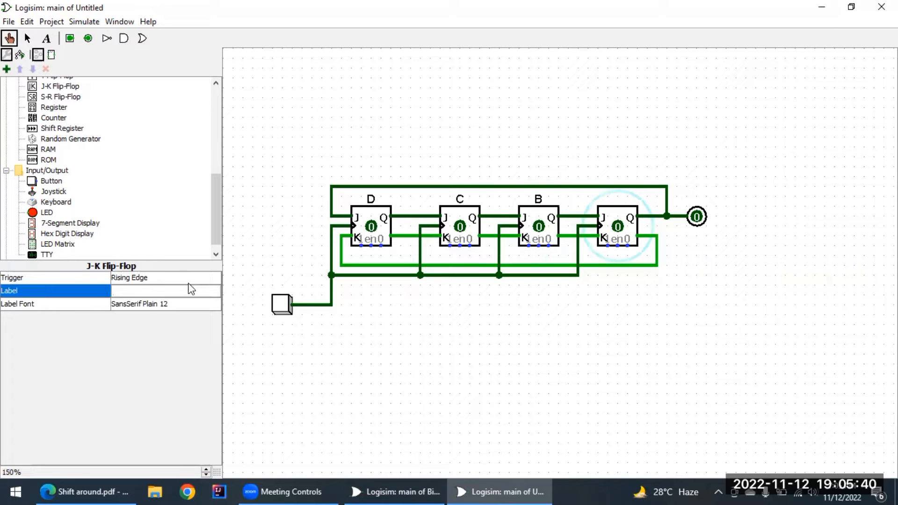
text(A)
key(Return)
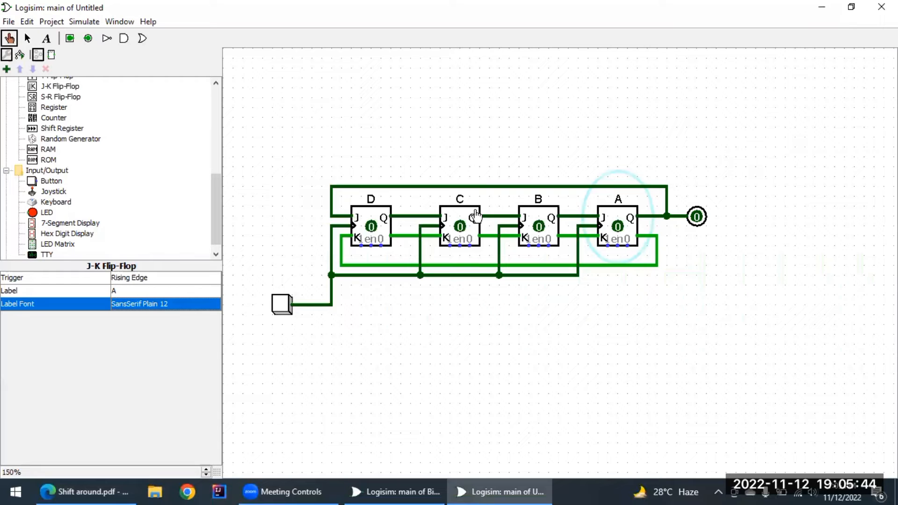
Step: Consult Table 6 in Shift around.pdf and load the initial state D=1, C=1, B=0, A=1 into the flip-flops
click(86, 491)
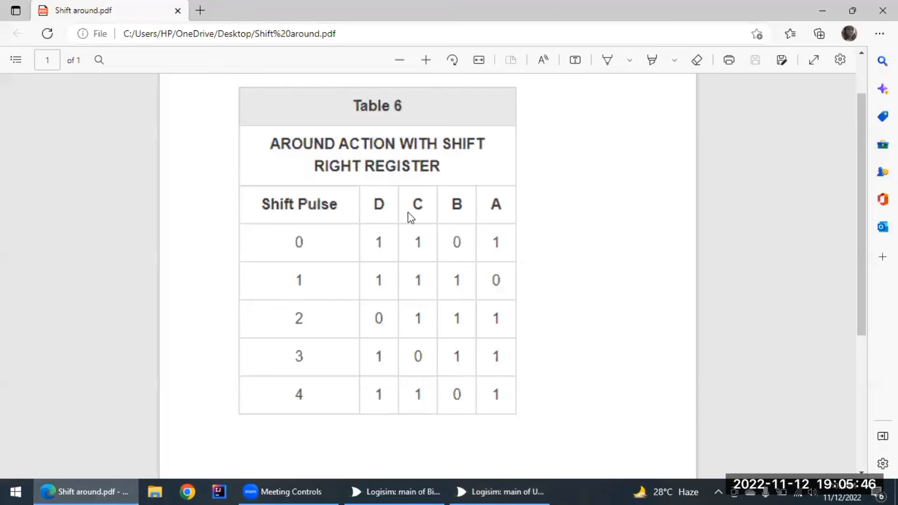
click(494, 486)
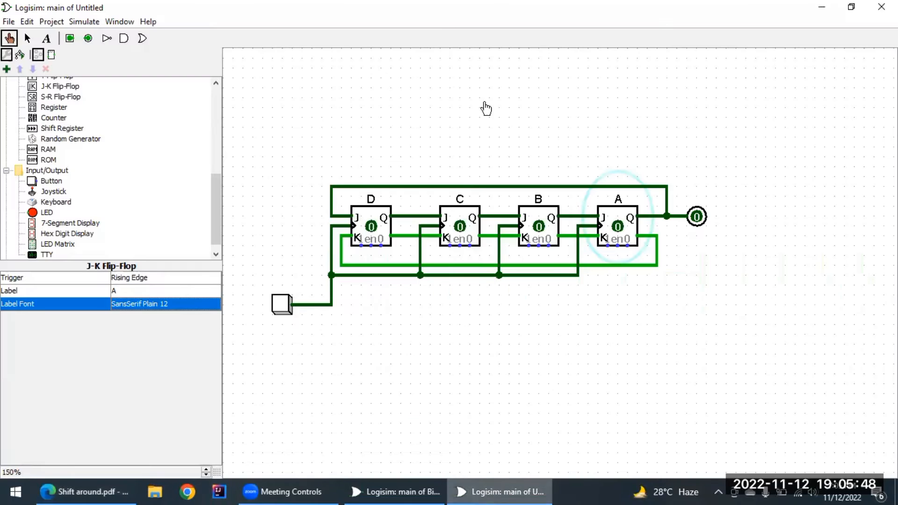
click(372, 227)
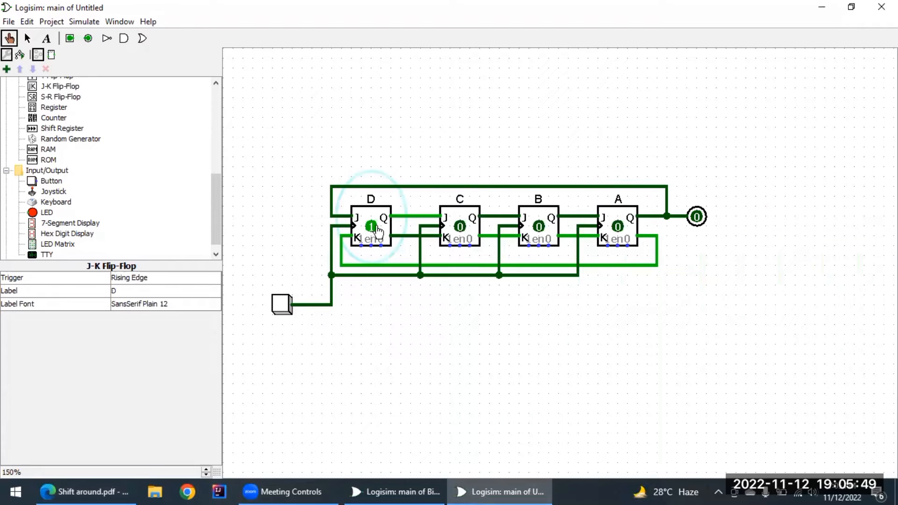
click(456, 229)
click(539, 227)
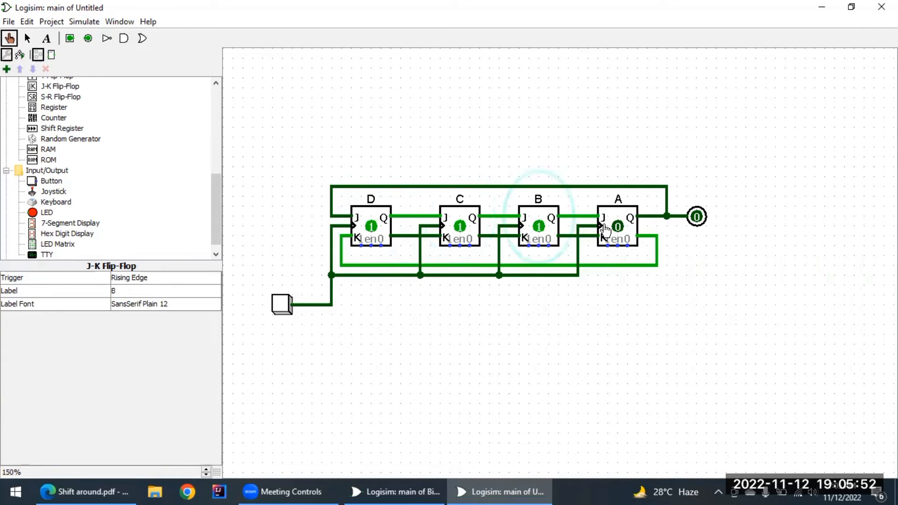
click(618, 228)
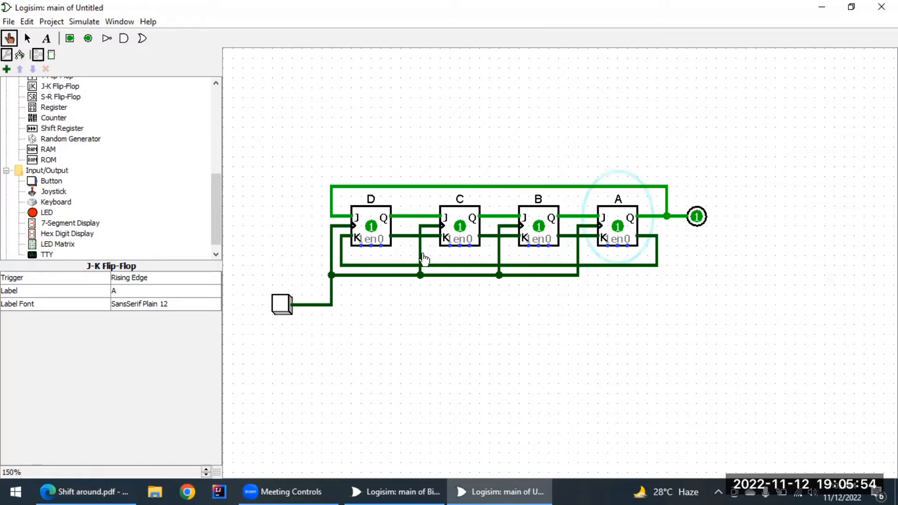
click(538, 229)
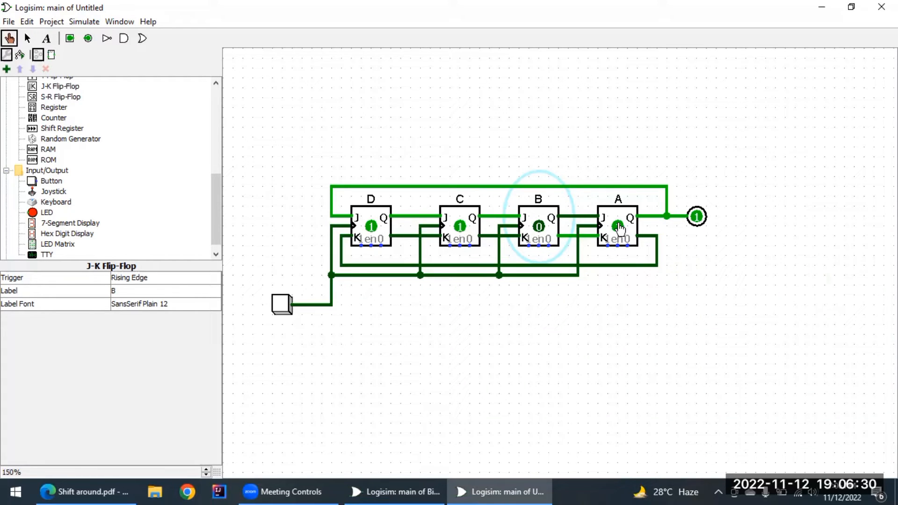
Step: Pulse the clock four times to circulate the stored bits and compare the states with Table 6 in Shift around.pdf
click(283, 305)
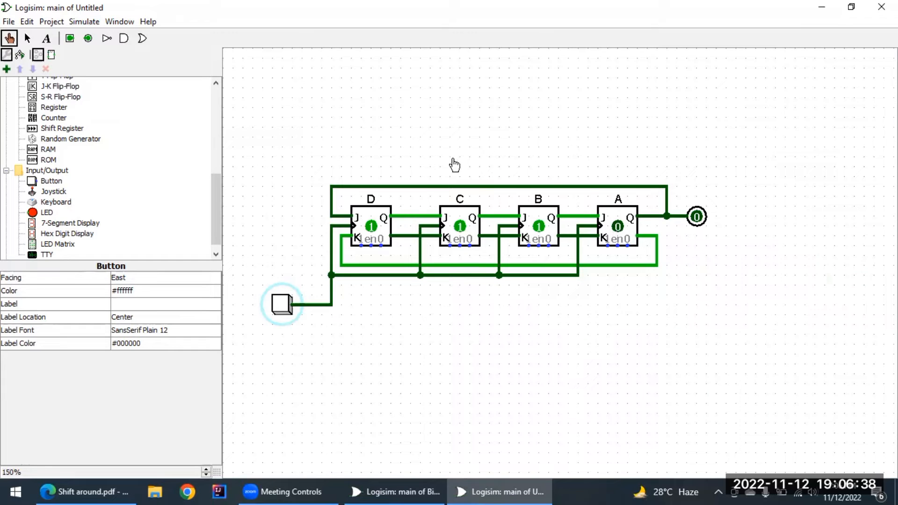
click(285, 313)
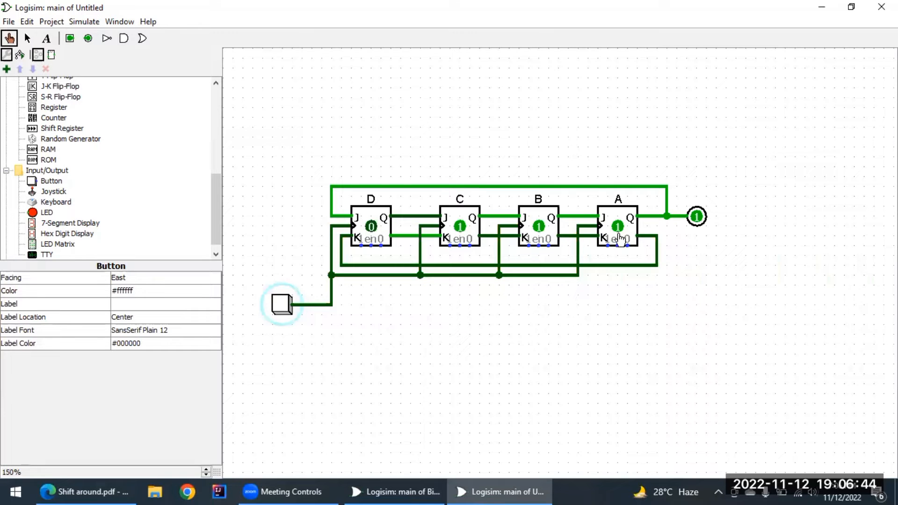
click(289, 314)
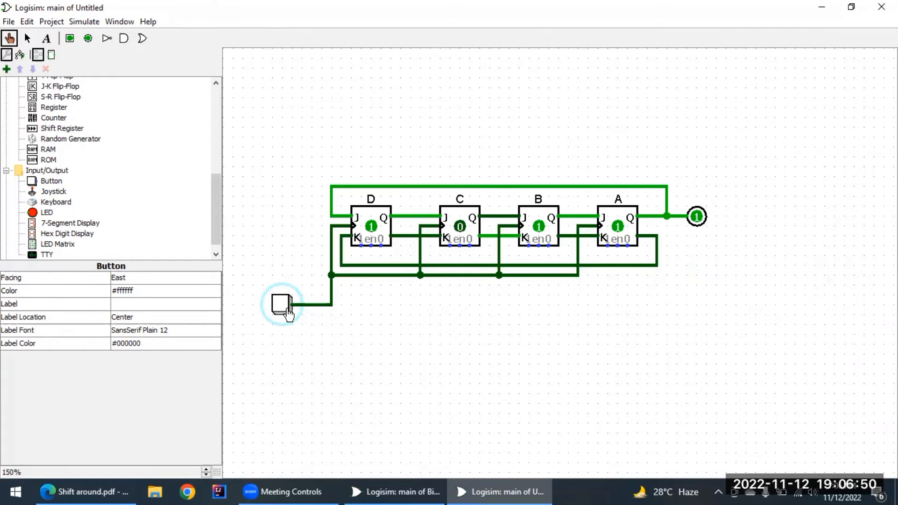
click(289, 315)
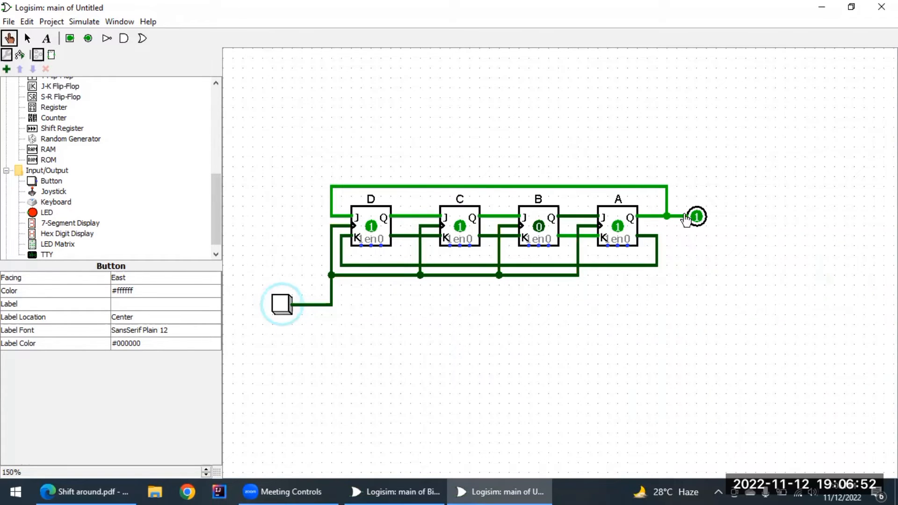
click(73, 490)
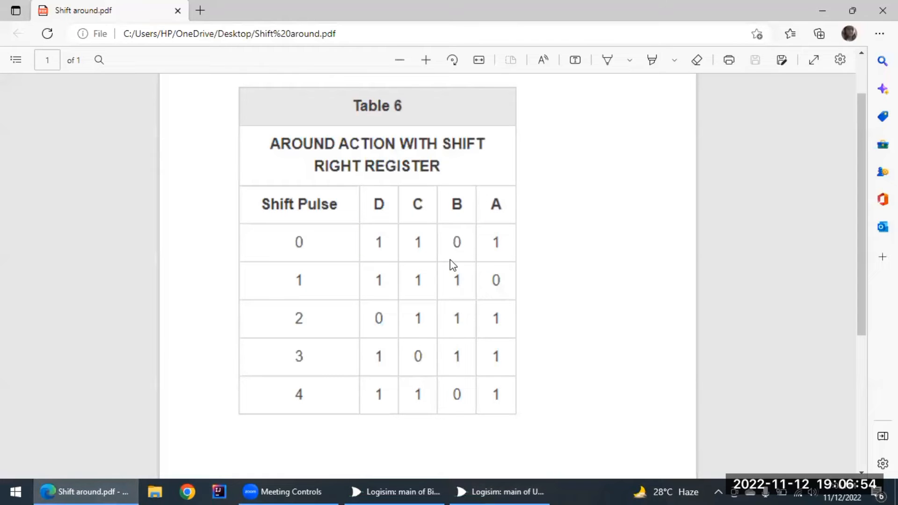
click(459, 490)
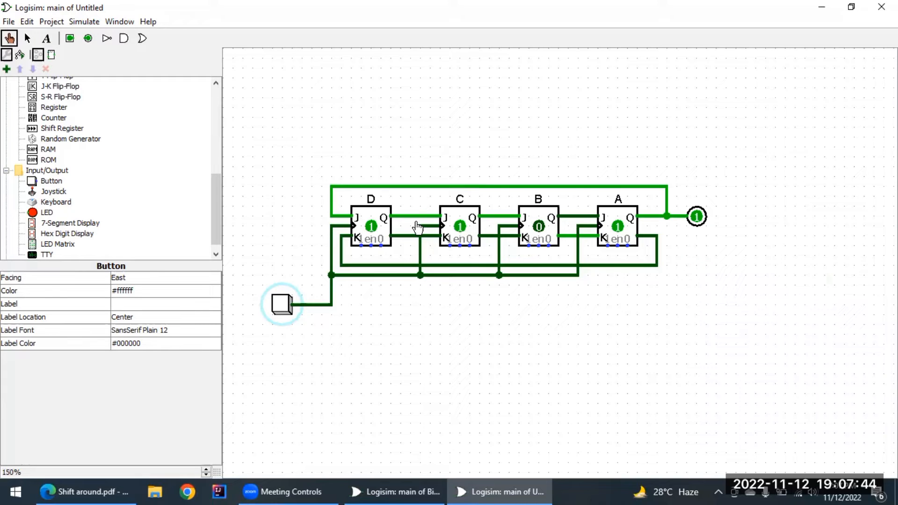
Step: Switch to the Bidirectional shift register circuit, set the DR input pin to 1 and change its label to "Shift right"
click(421, 484)
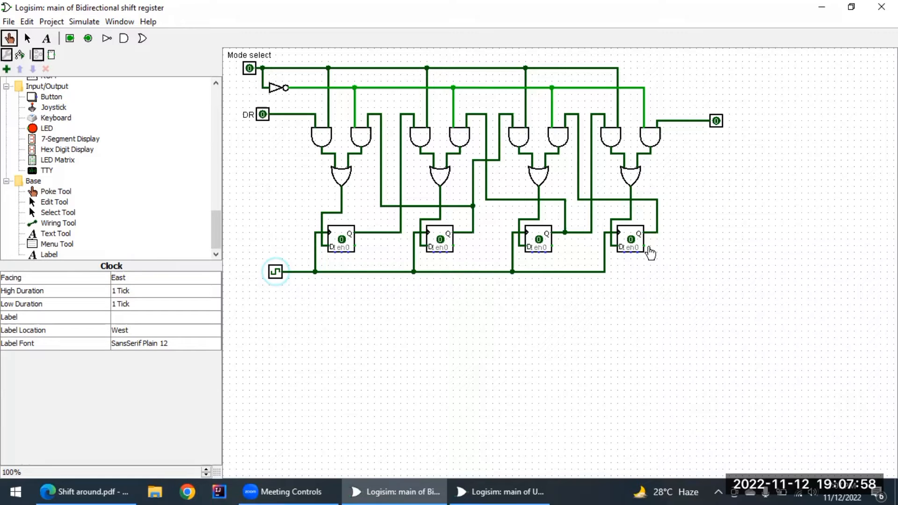
click(257, 121)
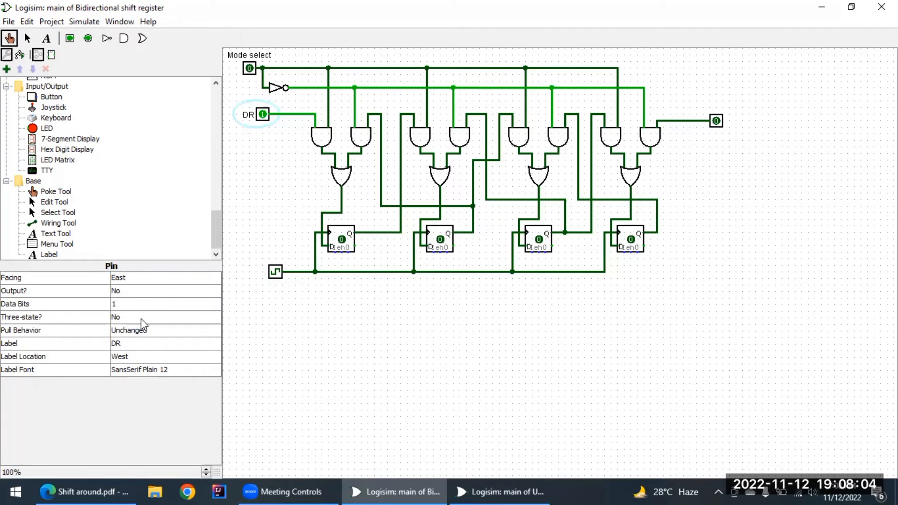
click(137, 340)
double_click(138, 343)
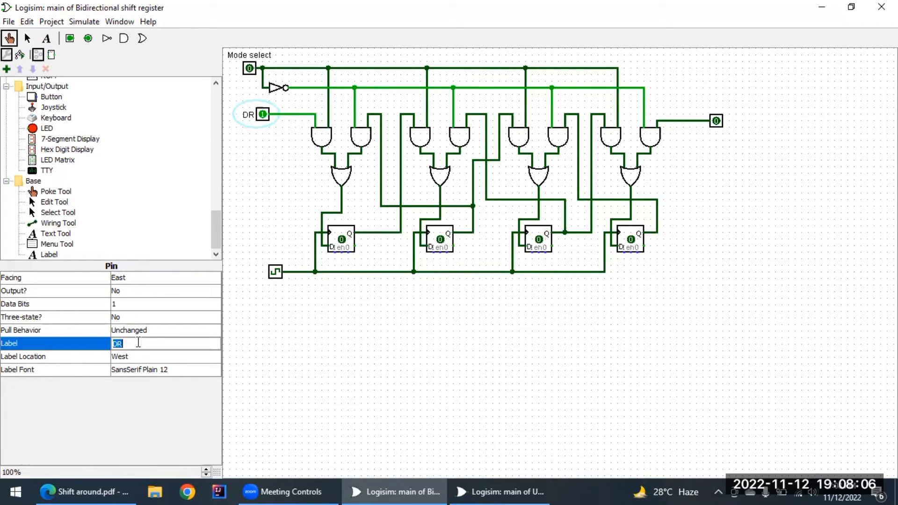
double_click(138, 342)
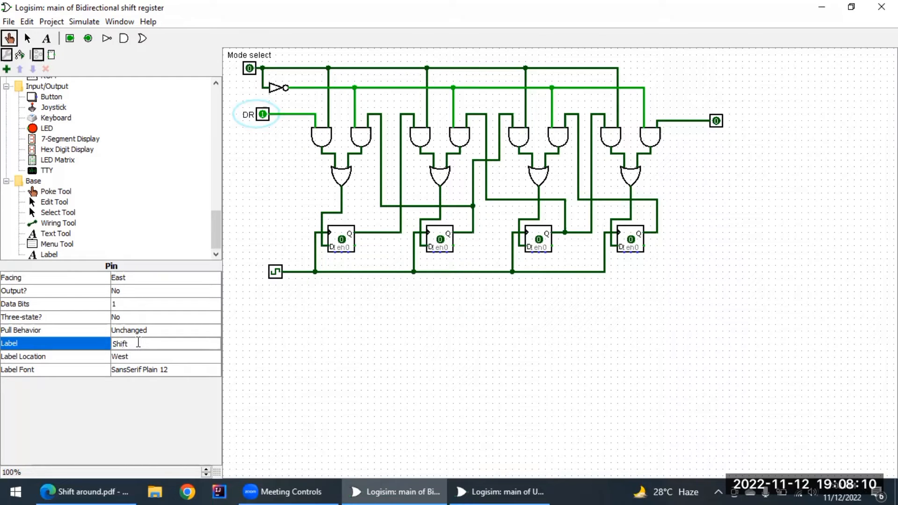
text(right)
key(Return)
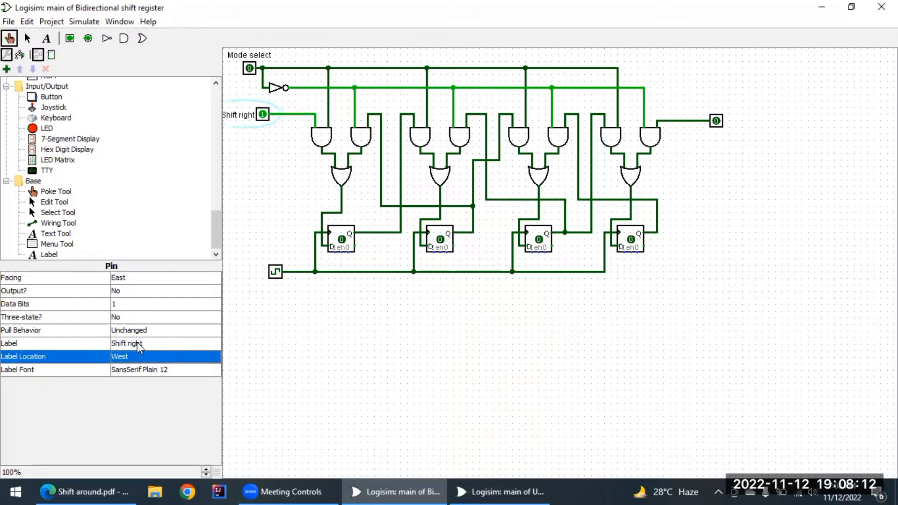
Step: Set the unlabelled input pin at the far end of the register to 1 and label it "Shift left"
click(716, 121)
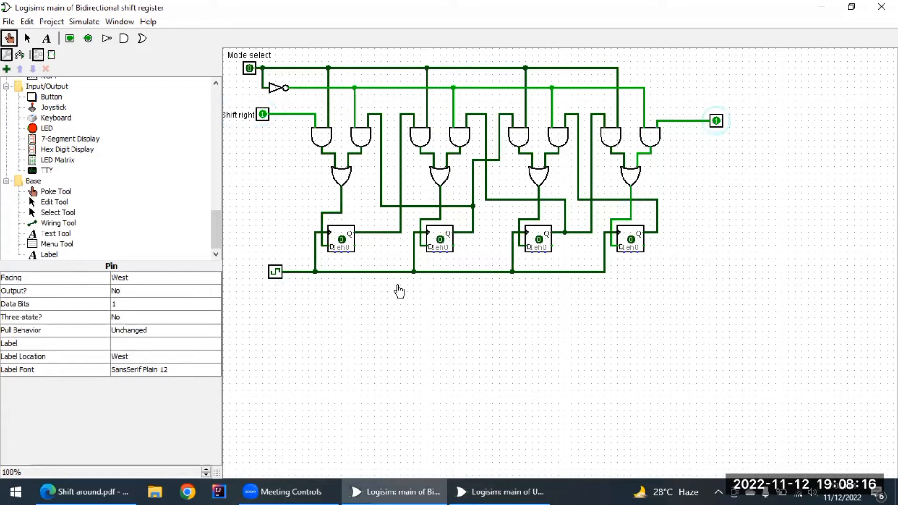
click(148, 343)
text(S)
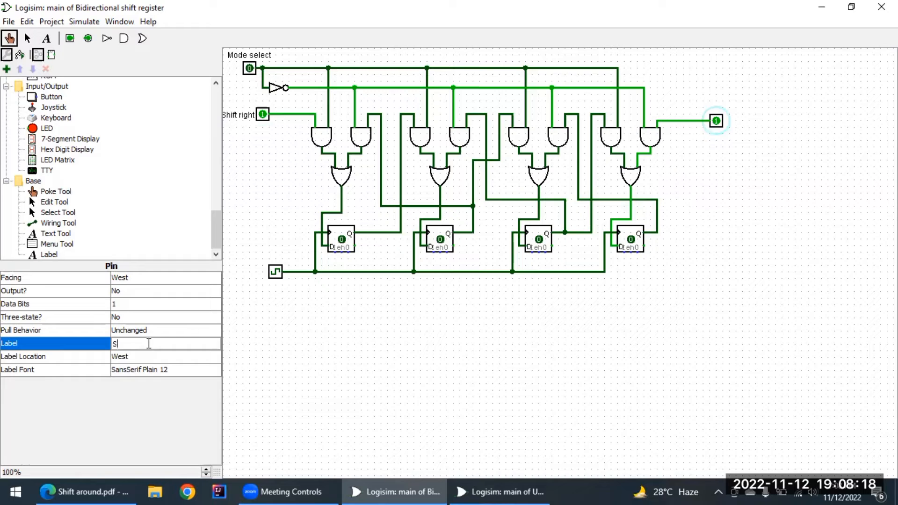
text(hift)
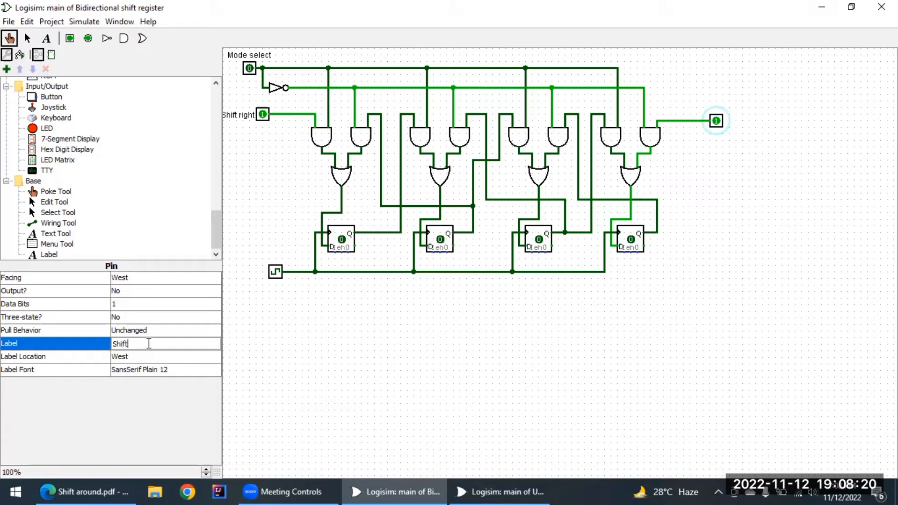
text( left)
key(Return)
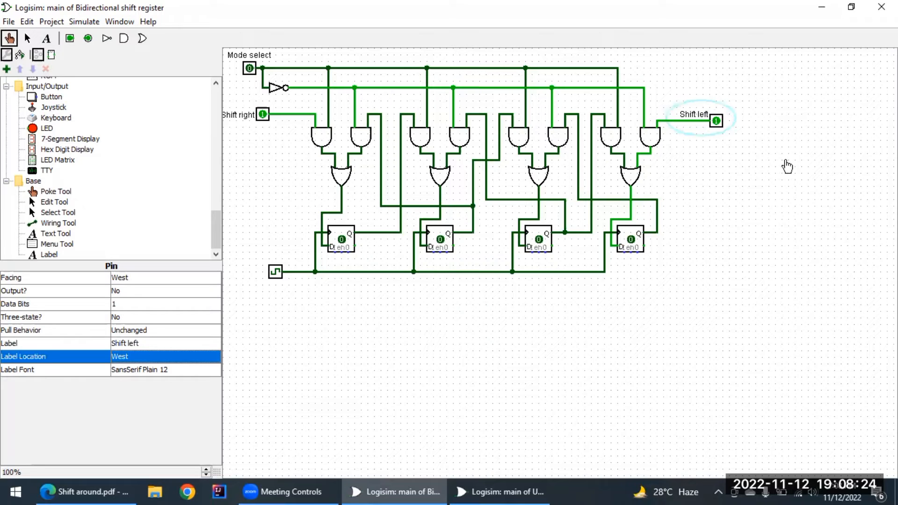
Step: Set Shift left to 0, Mode select to 1 and Shift right to 1 for right-shift operation
click(718, 121)
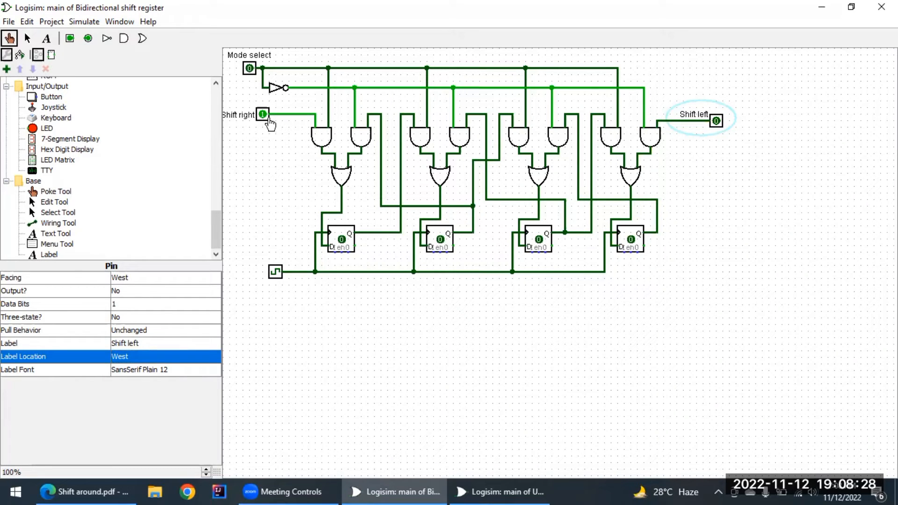
click(250, 68)
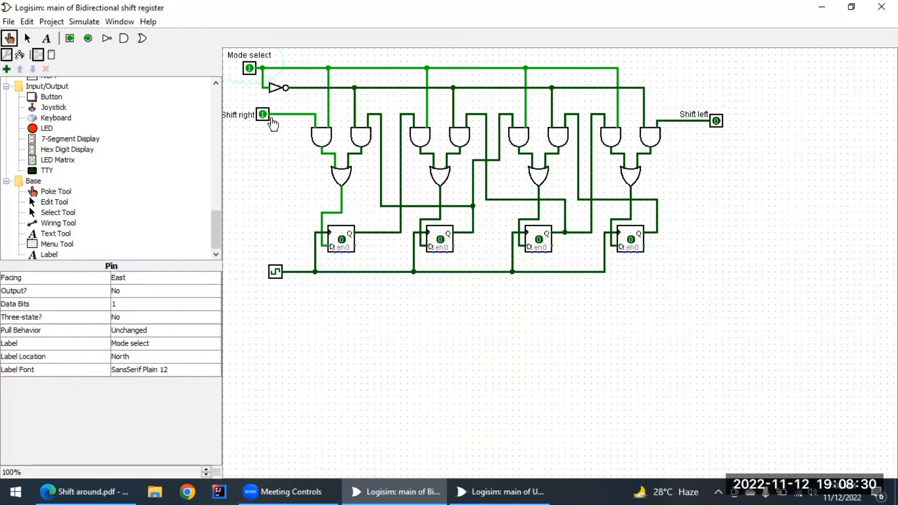
click(263, 115)
click(250, 69)
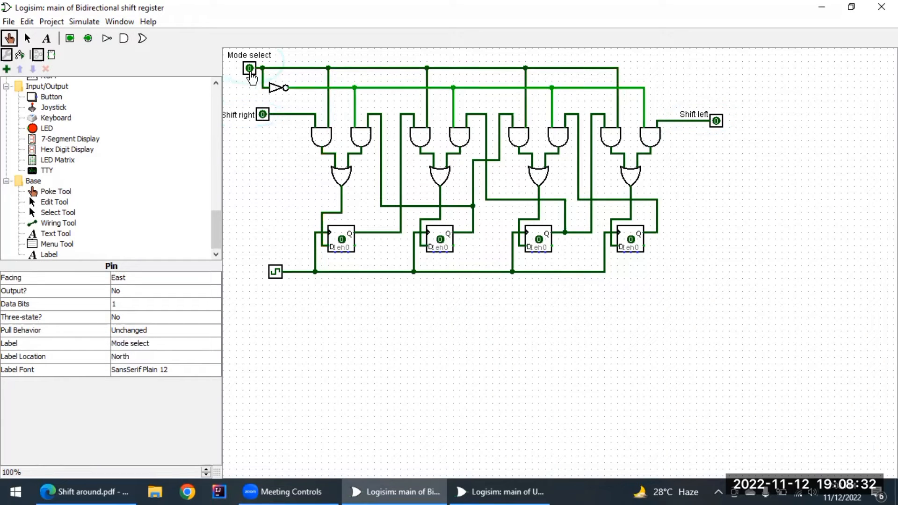
click(250, 69)
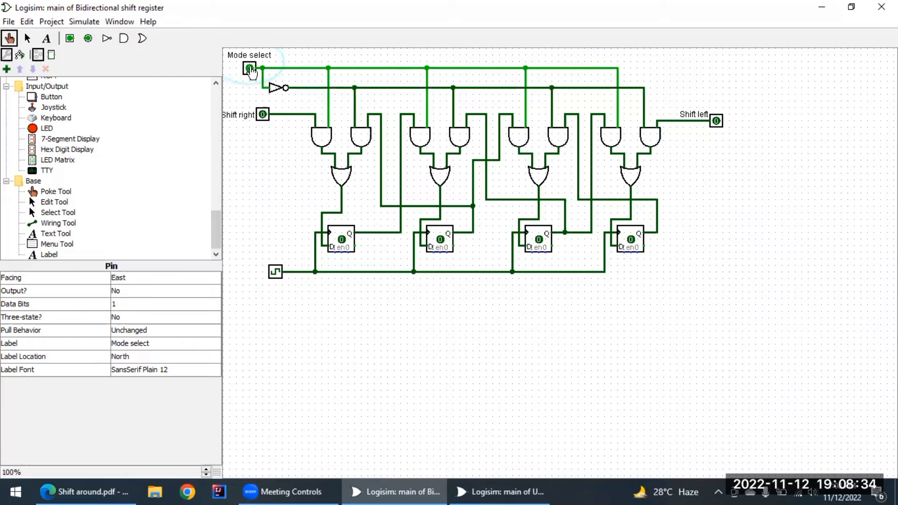
click(250, 69)
click(250, 69)
click(263, 115)
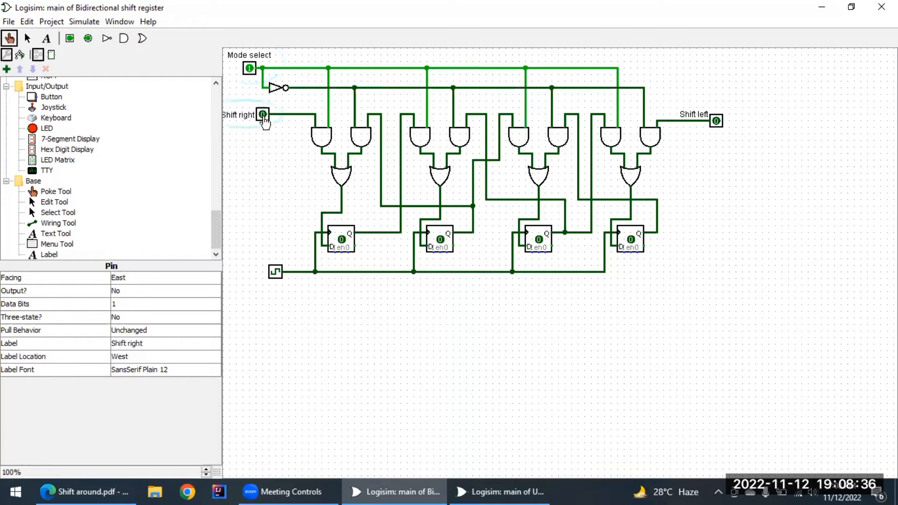
click(264, 118)
click(263, 116)
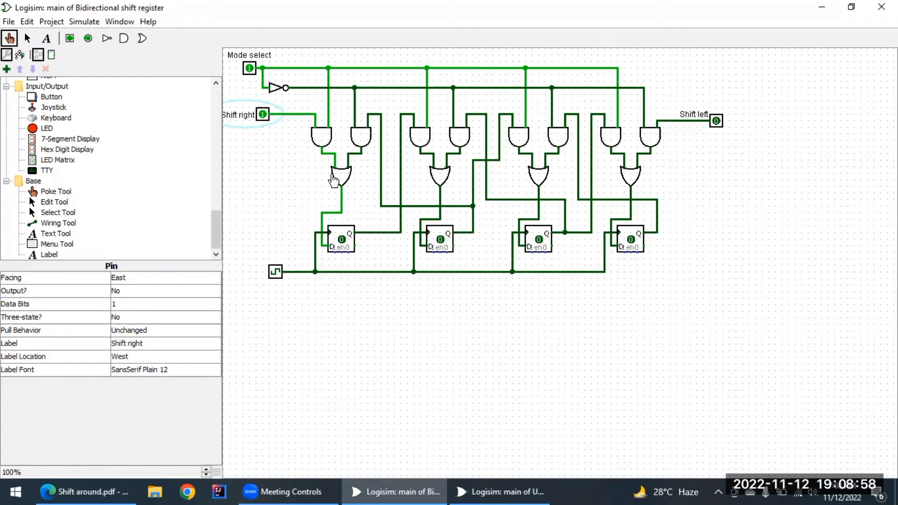
Step: Pulse the clock four times to shift 1s rightward through all four flip-flops
click(276, 272)
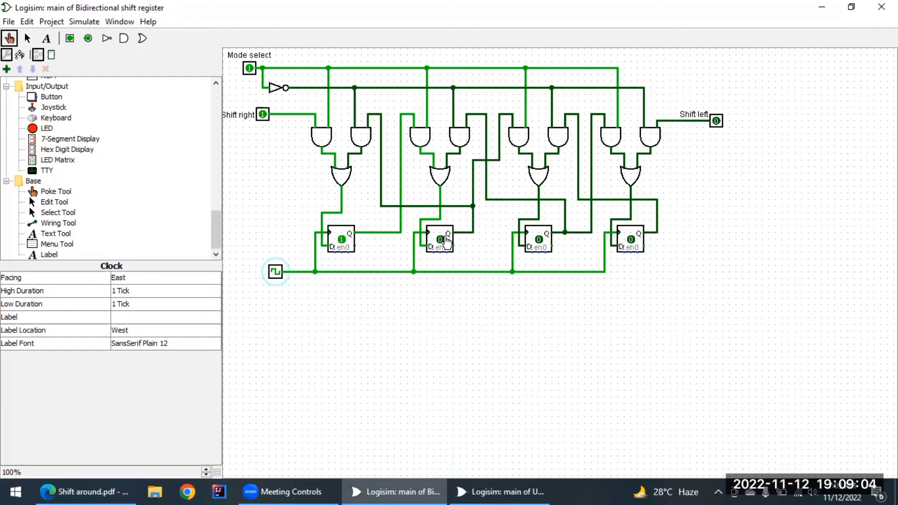
click(276, 273)
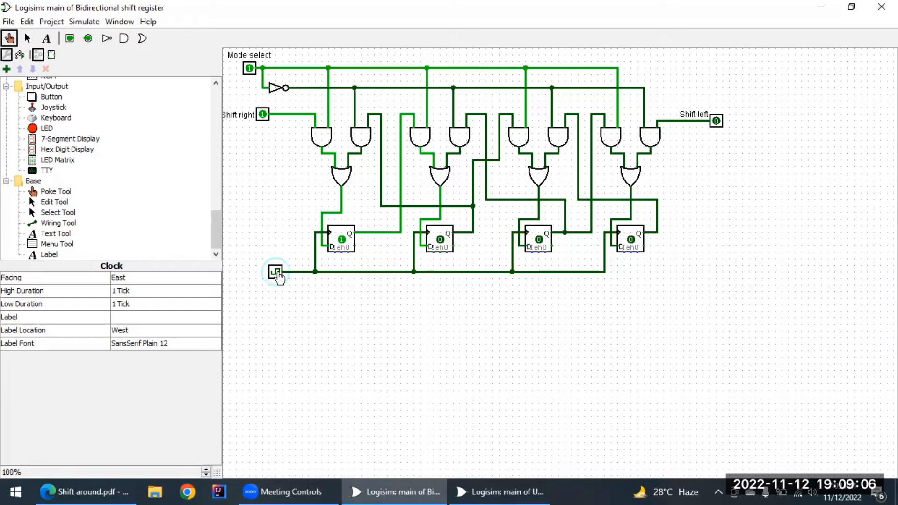
click(276, 274)
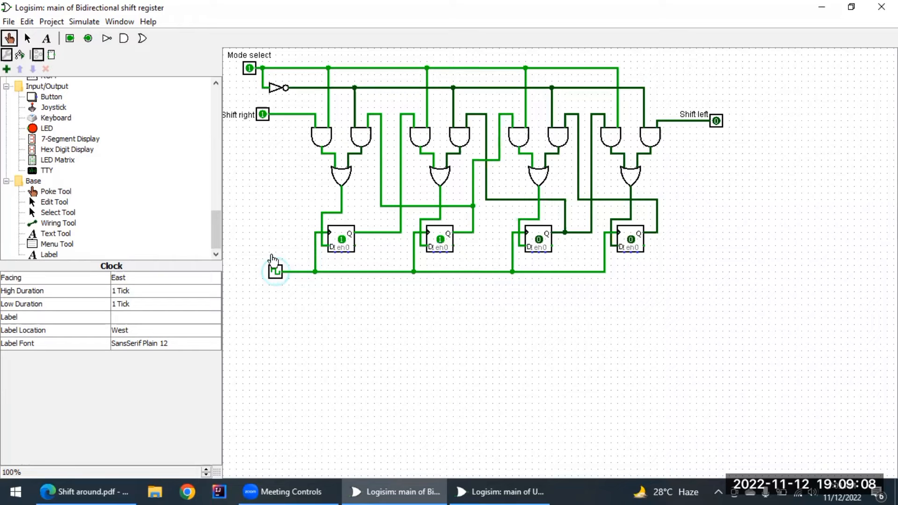
click(276, 275)
click(277, 275)
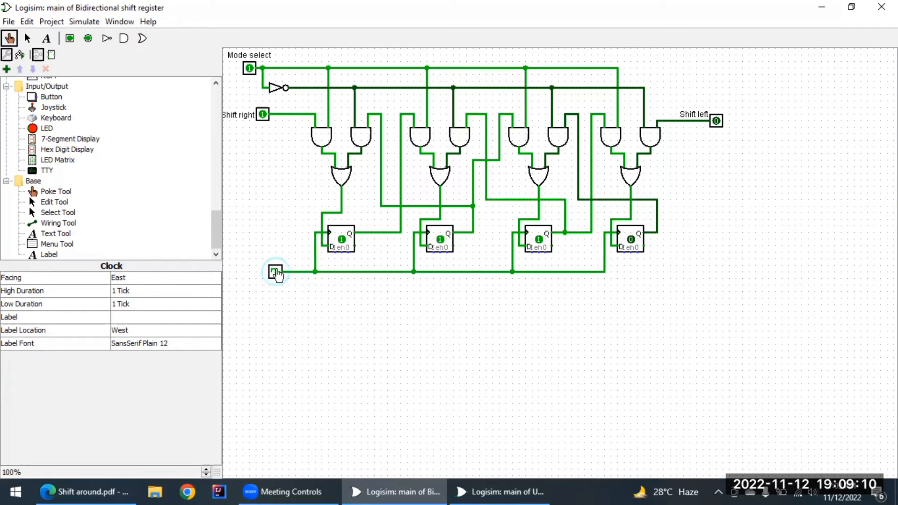
click(276, 273)
click(276, 273)
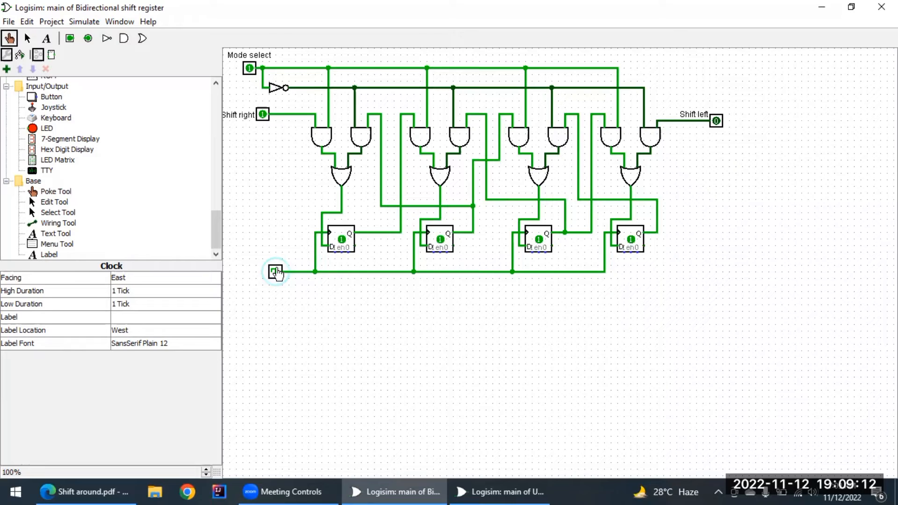
Step: Set Shift right to 0 and pulse the clock four times to shift 0s through the whole register
click(264, 115)
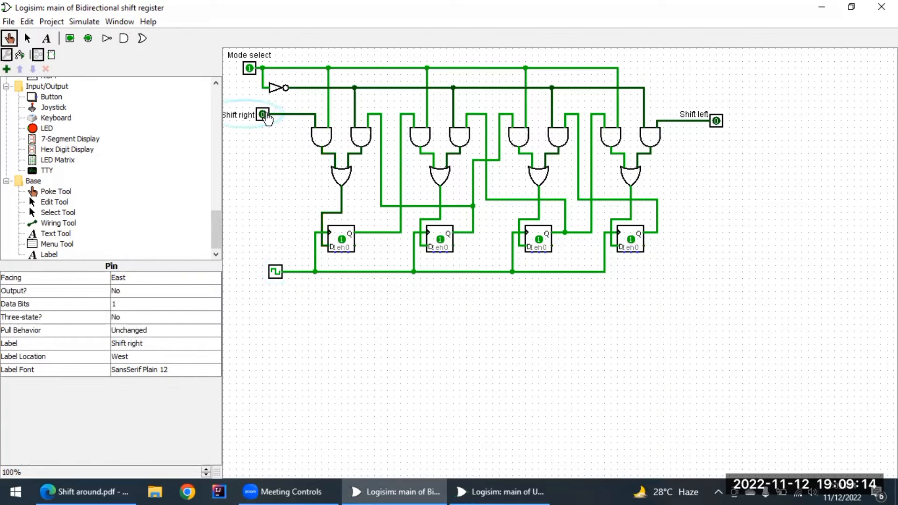
click(276, 272)
click(276, 272)
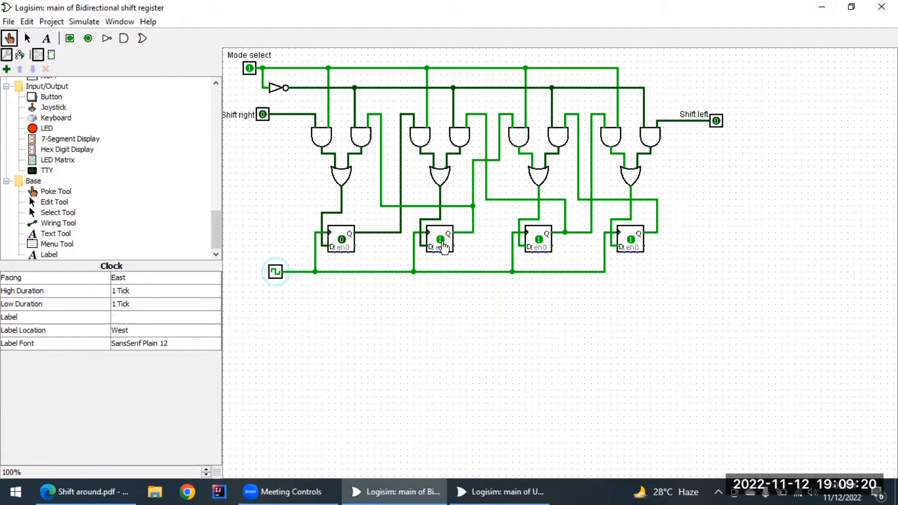
click(275, 272)
click(275, 273)
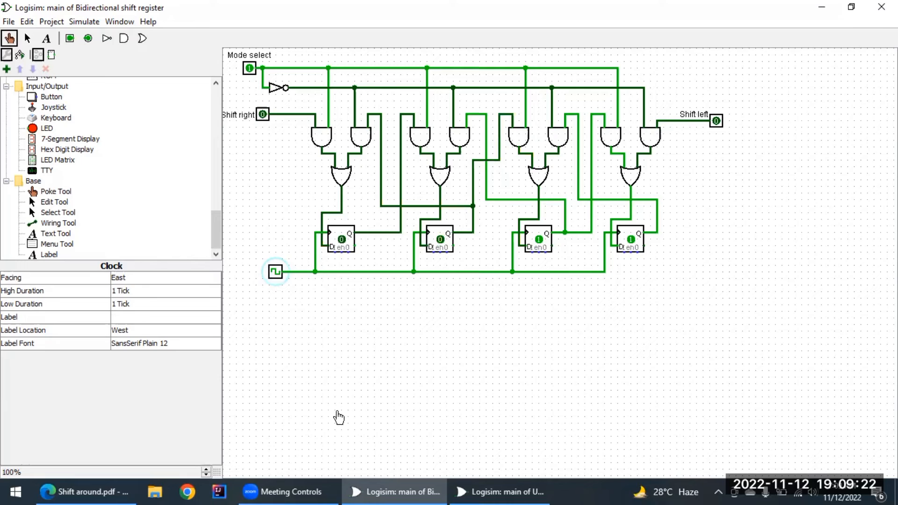
click(206, 470)
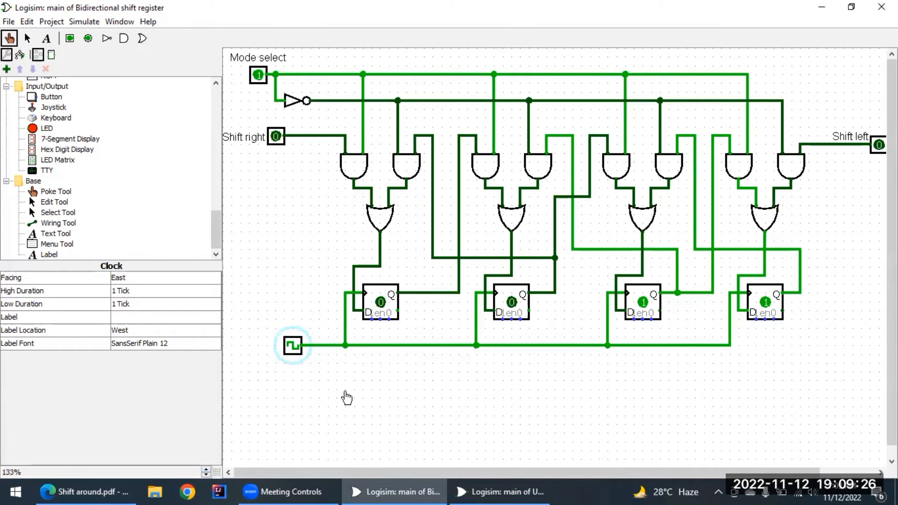
click(291, 346)
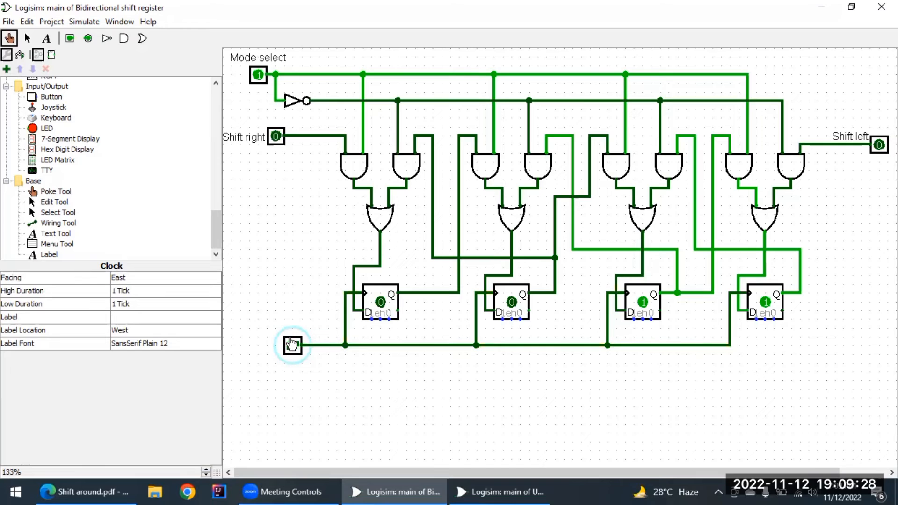
click(292, 345)
click(293, 345)
click(292, 345)
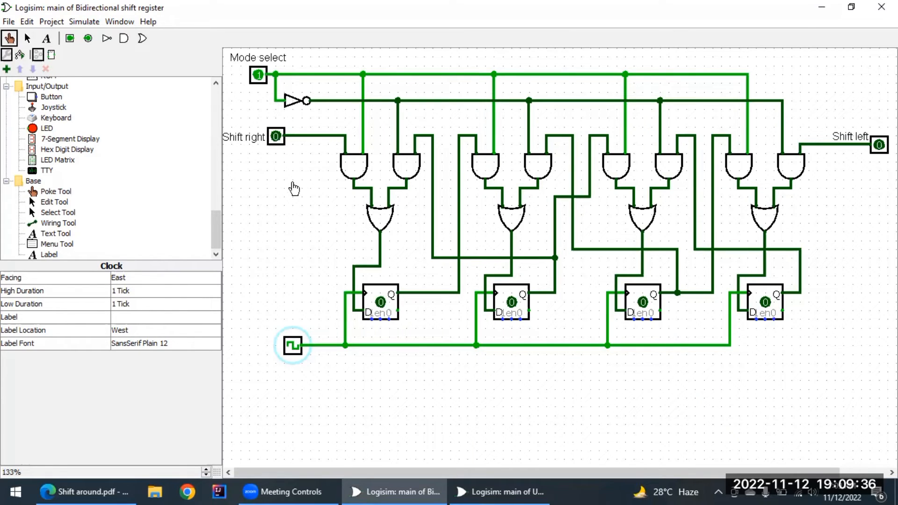
Step: With Mode select at 1, set both Shift left and Shift right to 1 and pulse the clock four times to fill the register
click(258, 74)
click(878, 146)
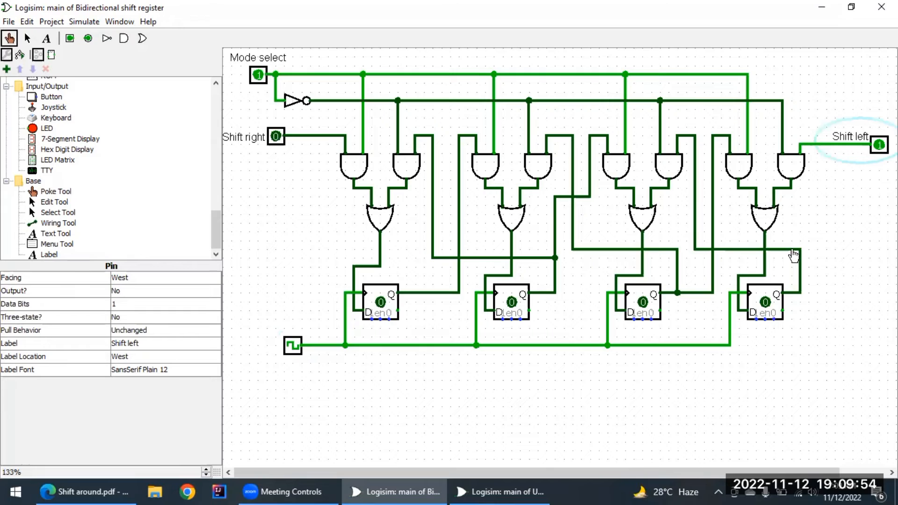
click(277, 137)
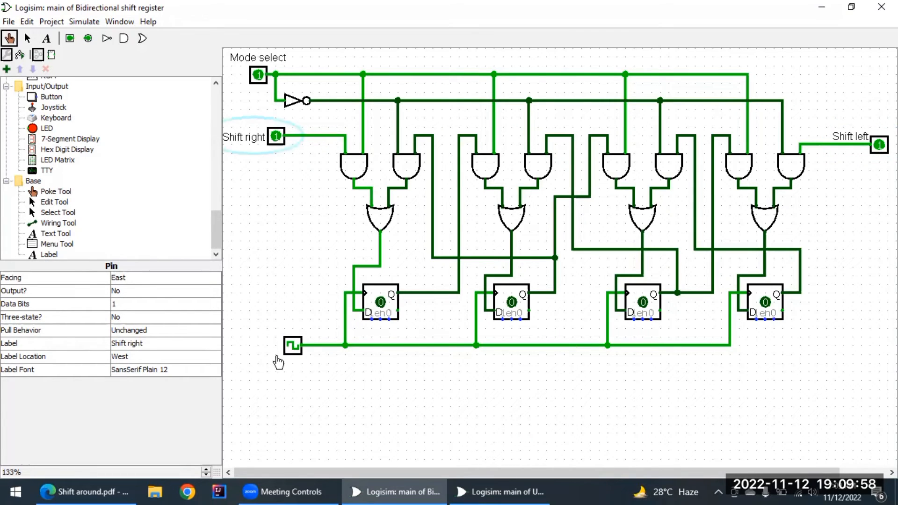
click(291, 352)
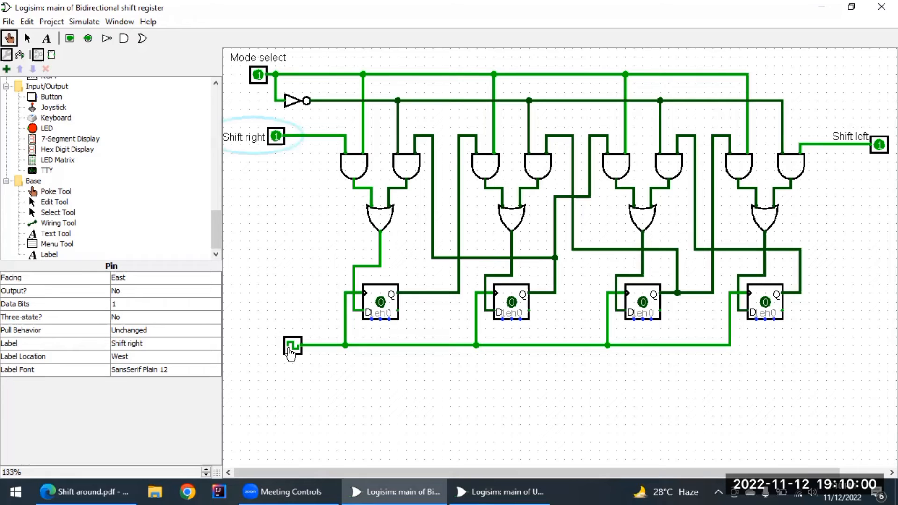
click(290, 352)
click(291, 352)
click(290, 352)
click(291, 352)
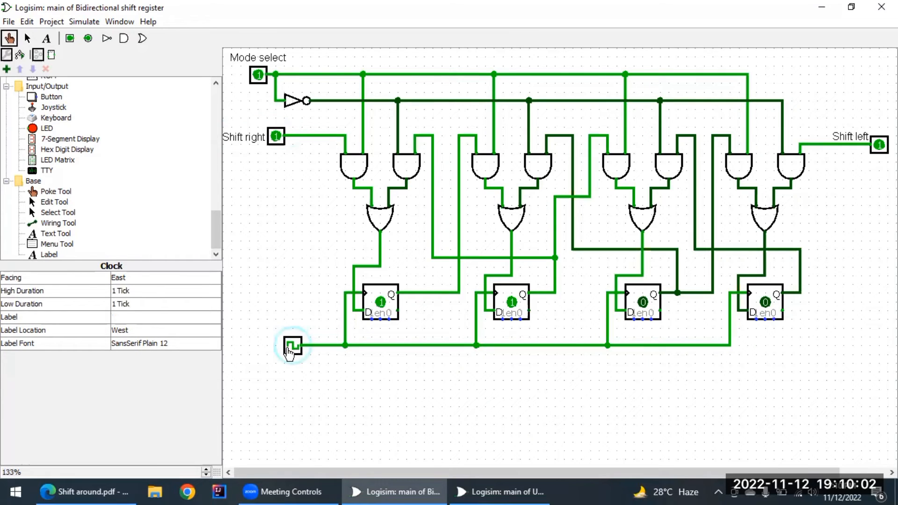
click(290, 352)
click(290, 352)
click(290, 352)
click(291, 352)
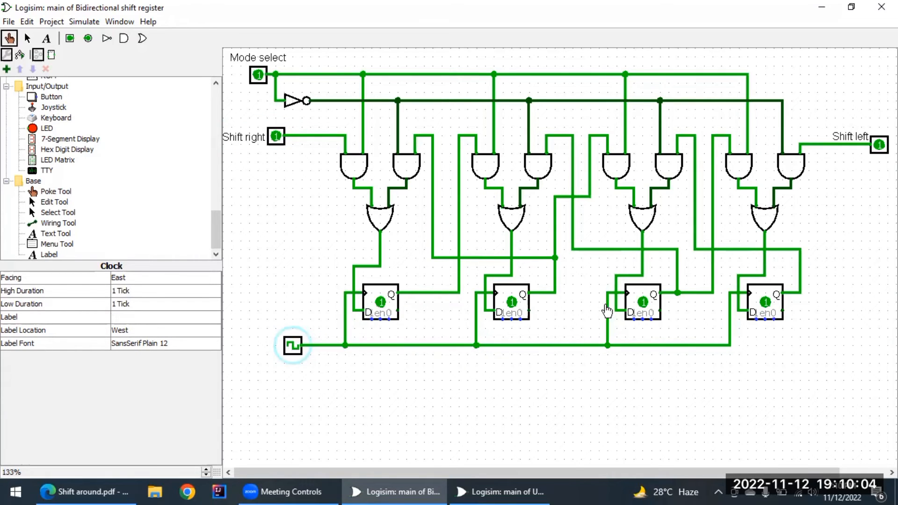
Step: Return Shift right to 0 while Shift left stays at 1, and clock 0s through all four flip-flops
click(276, 136)
click(293, 346)
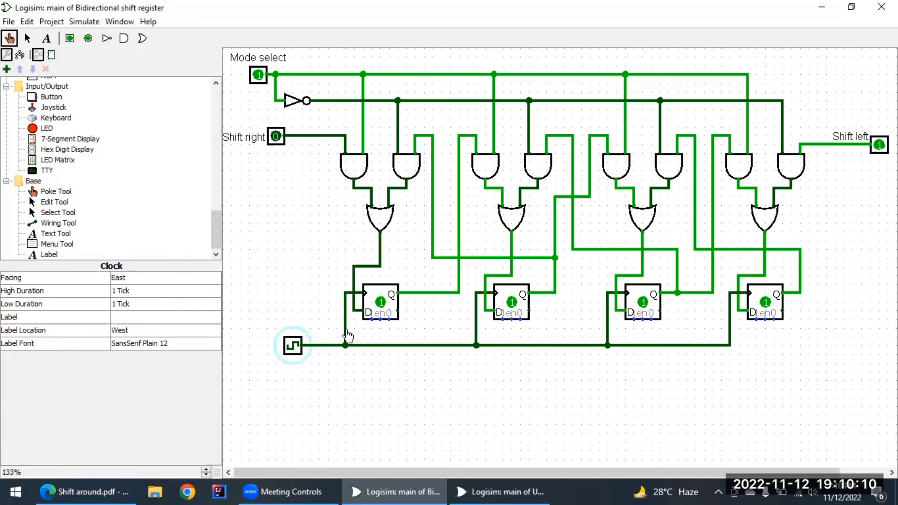
click(295, 347)
click(293, 347)
click(291, 349)
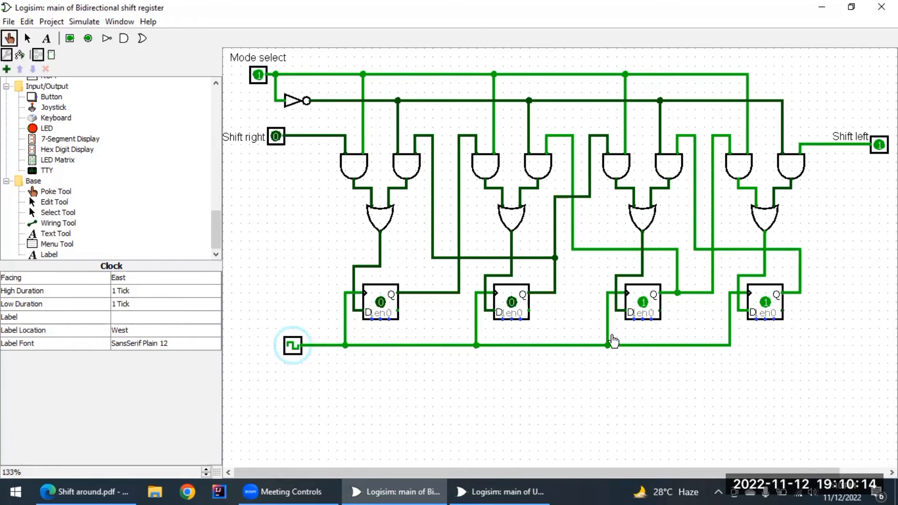
click(291, 348)
click(292, 348)
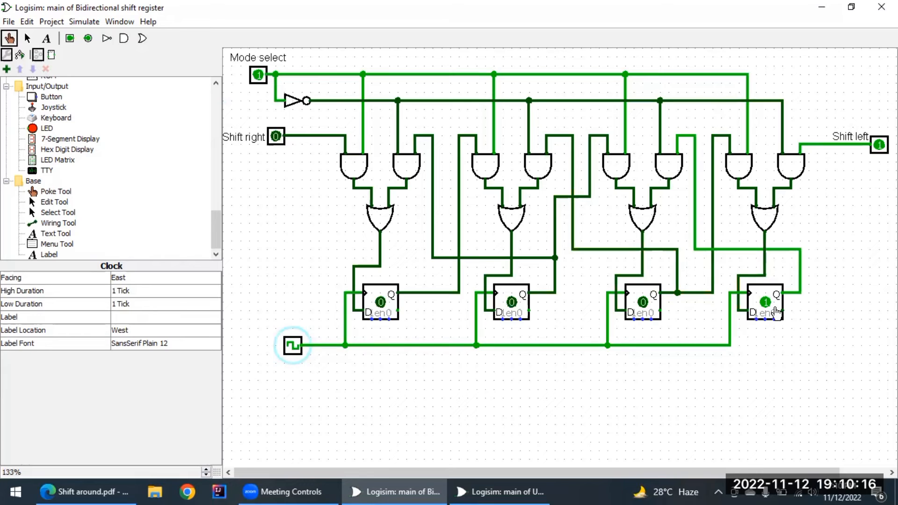
click(762, 302)
click(289, 347)
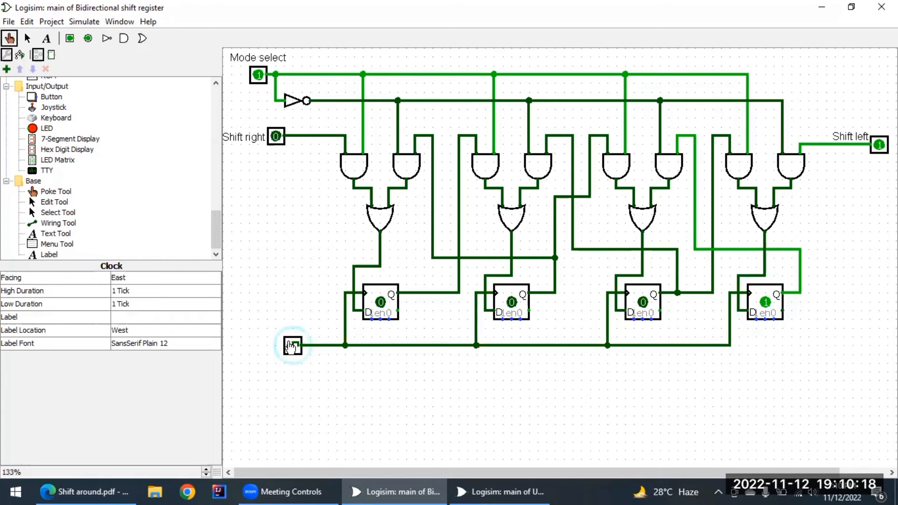
click(288, 347)
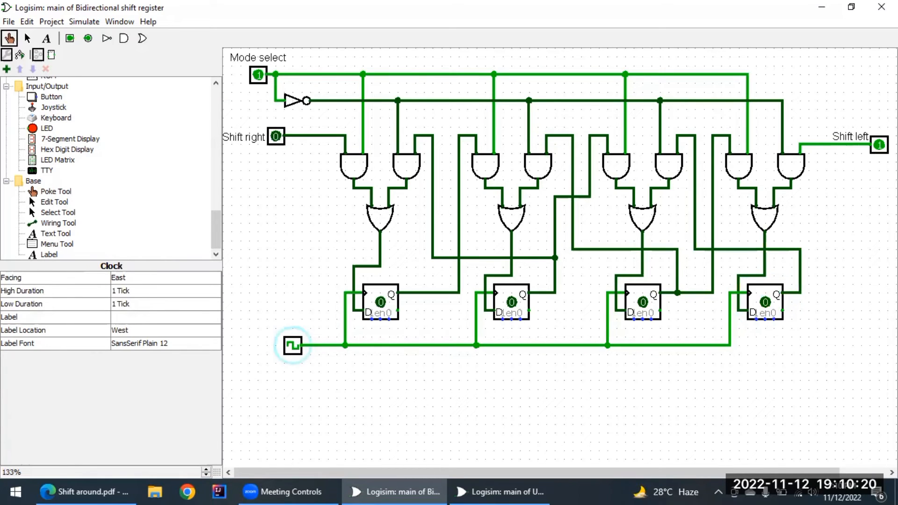
Step: With Mode select at 1, set Shift left to 0 and Shift right to 1, and pulse the clock four times
click(880, 145)
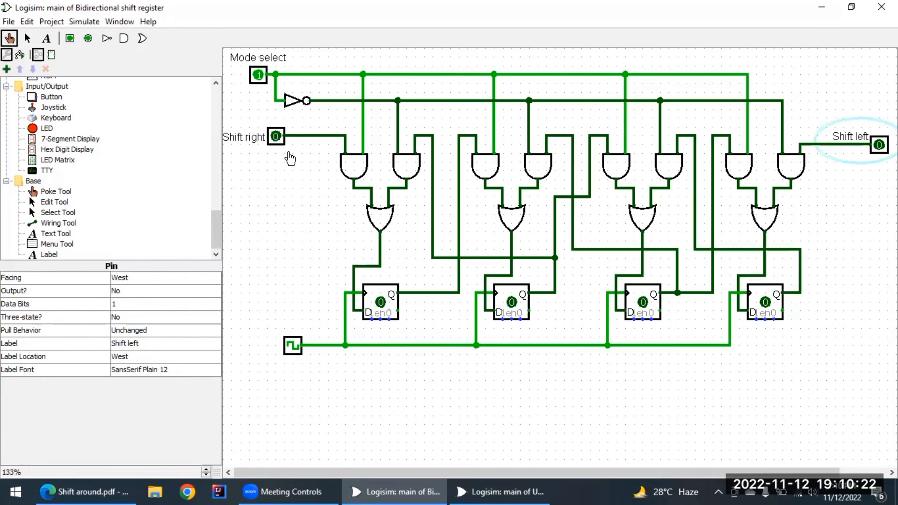
click(276, 136)
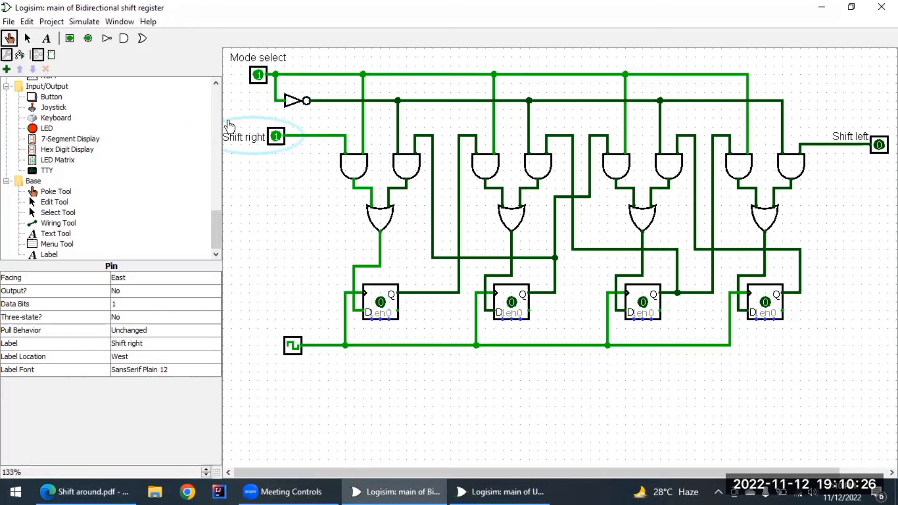
click(294, 346)
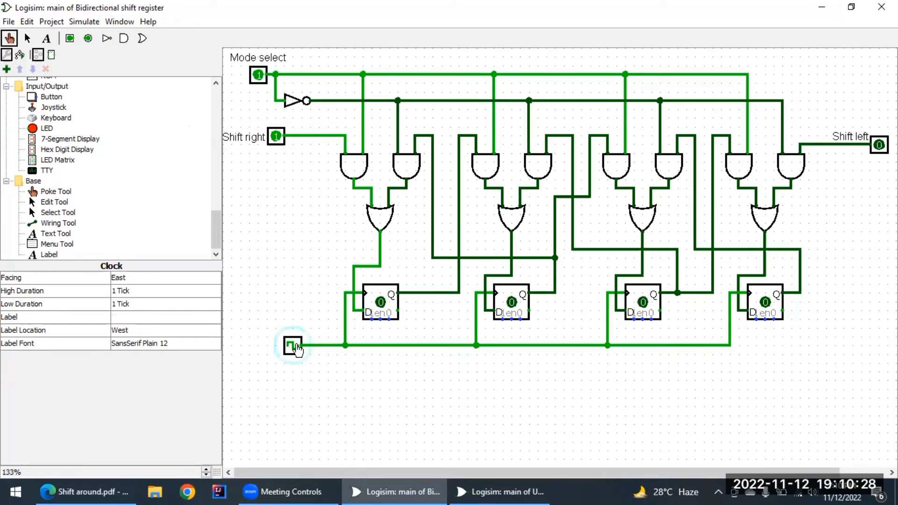
click(294, 346)
click(293, 346)
click(293, 346)
click(293, 346)
click(293, 346)
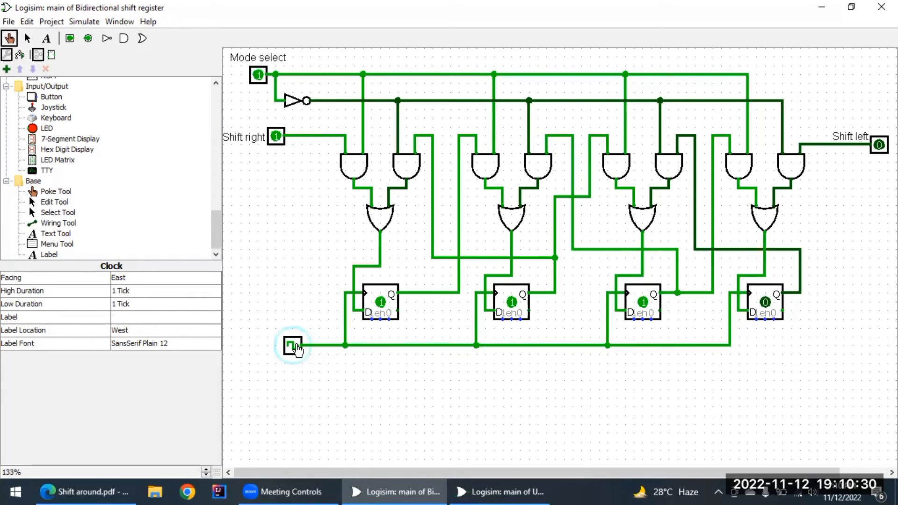
click(293, 346)
click(293, 346)
click(293, 346)
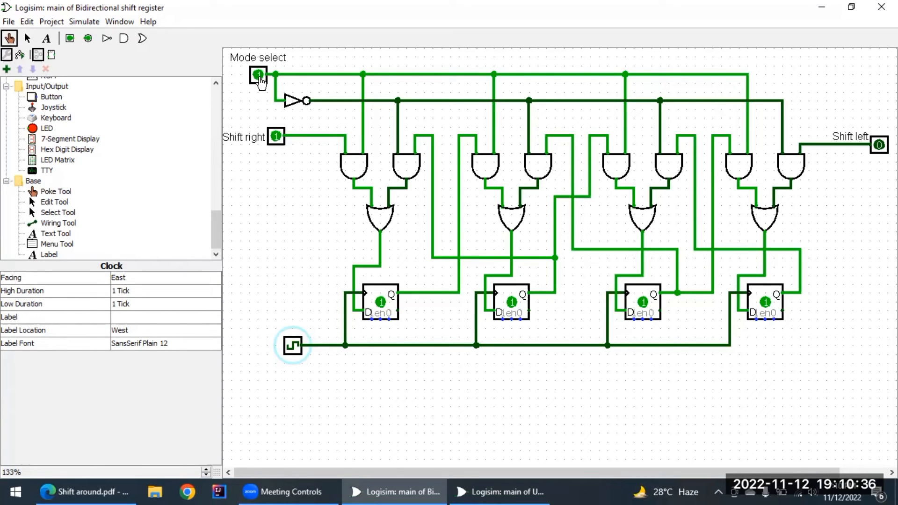
Step: Set Shift right to 0 and reset each of the four D flip-flops directly to 0
click(277, 137)
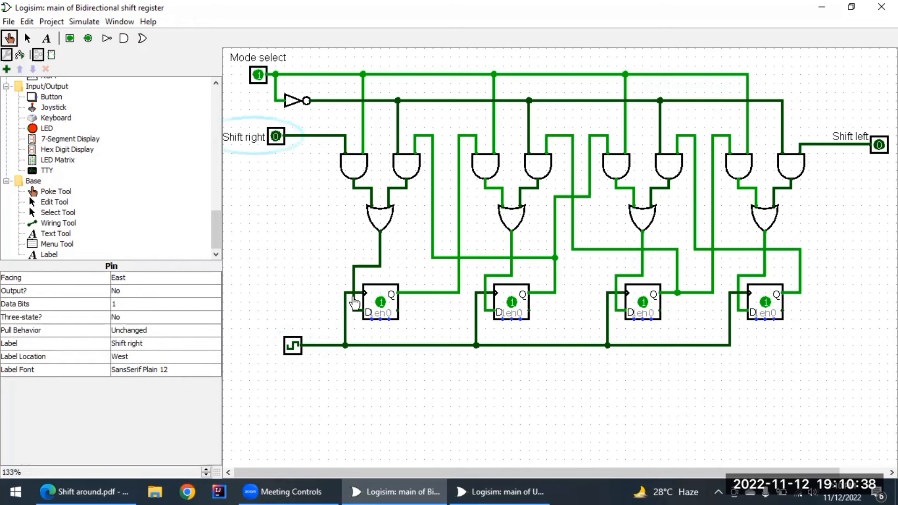
click(379, 303)
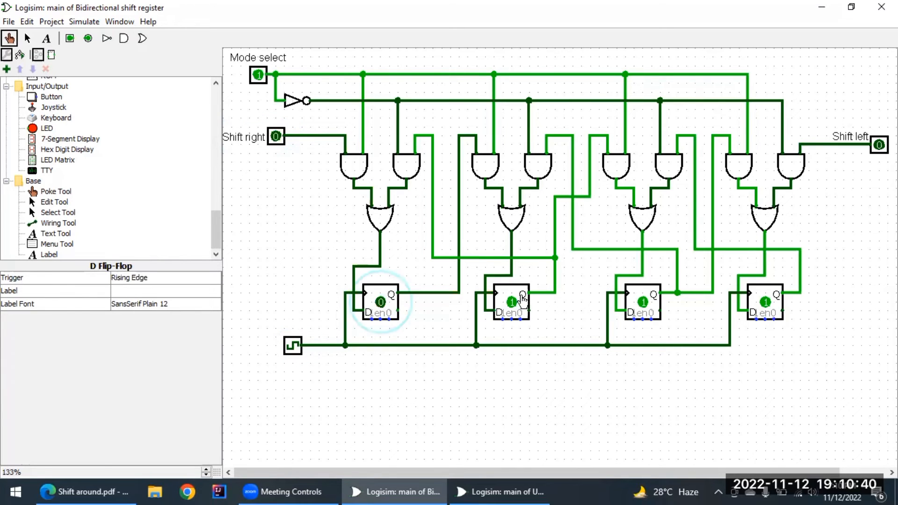
click(511, 302)
click(642, 302)
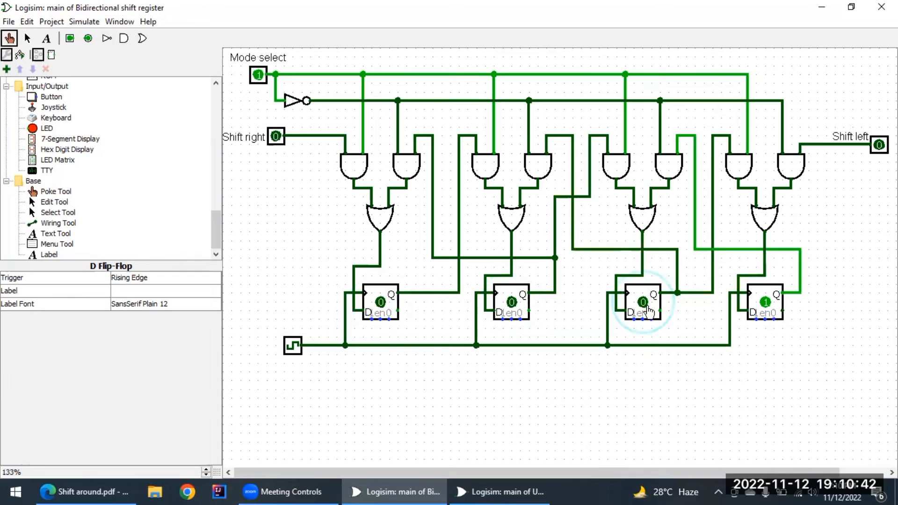
click(769, 304)
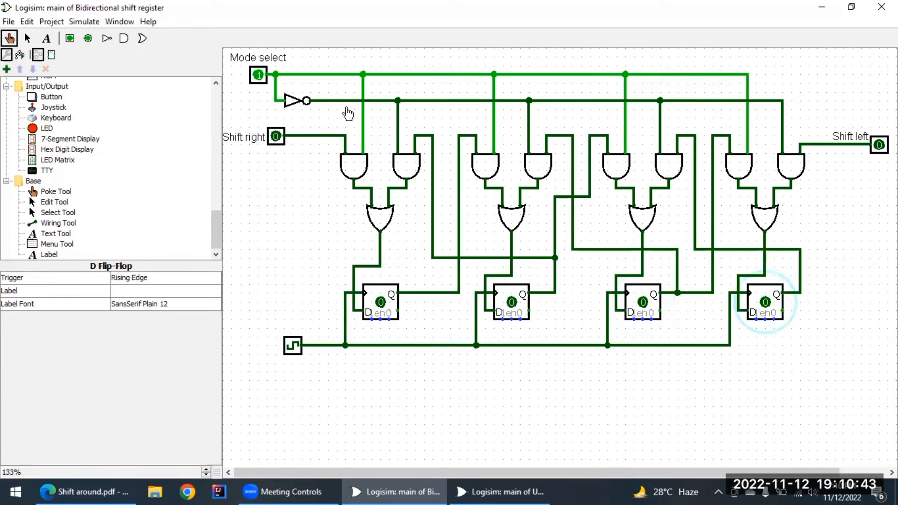
Step: Set Mode select to 0 and Shift left to 1, and pulse the clock four times to shift 1s leftward
click(259, 76)
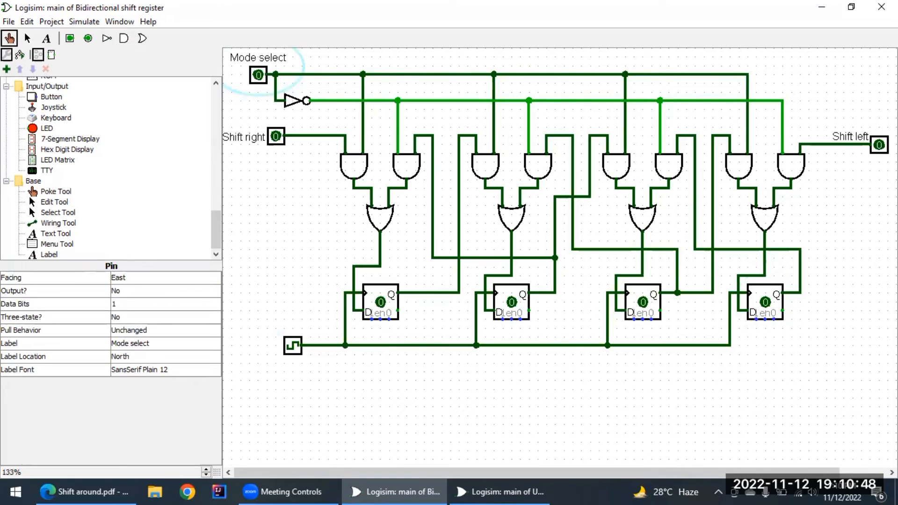
click(879, 145)
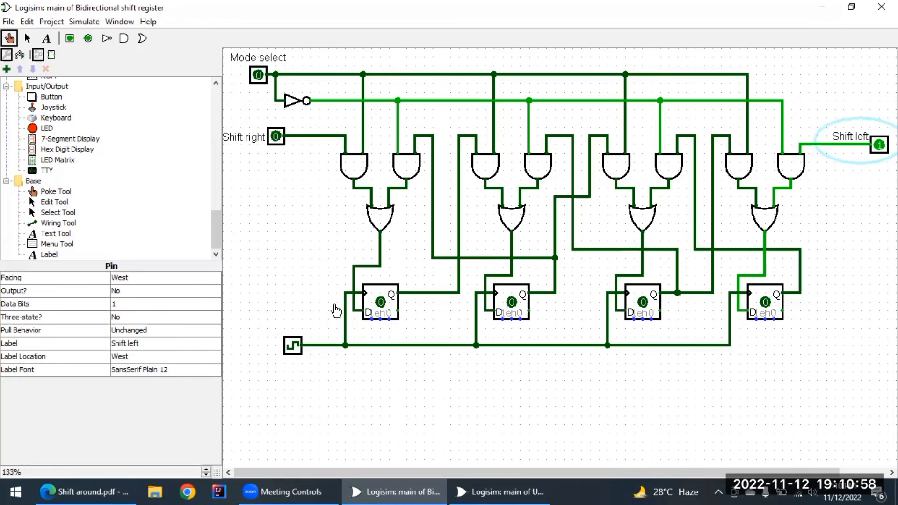
click(291, 350)
click(291, 350)
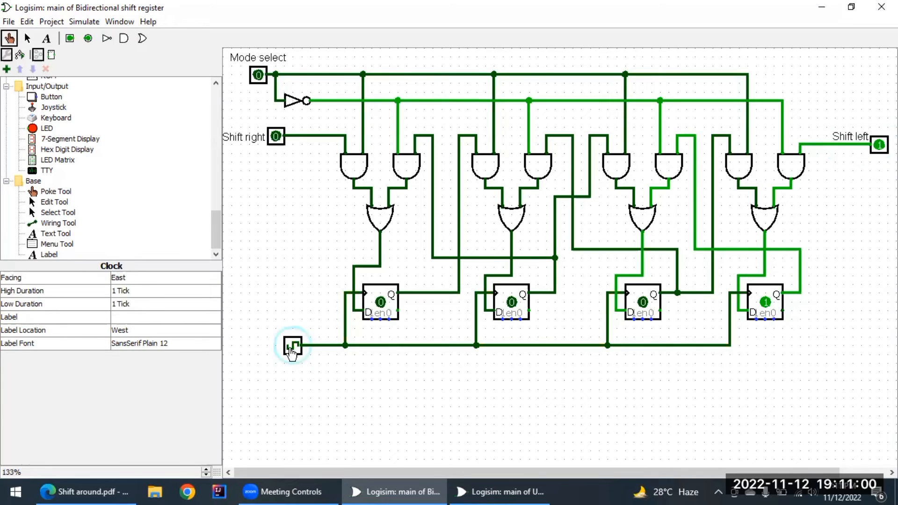
double_click(291, 350)
click(290, 350)
click(291, 350)
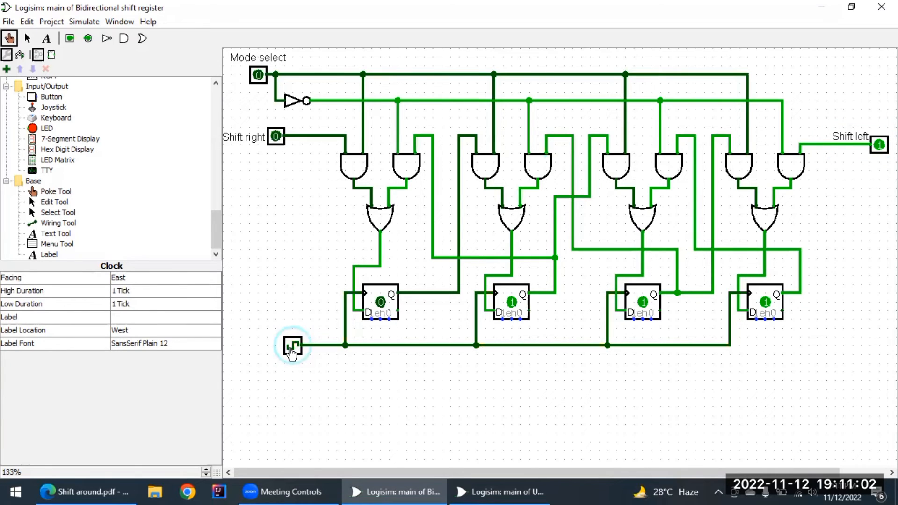
double_click(291, 350)
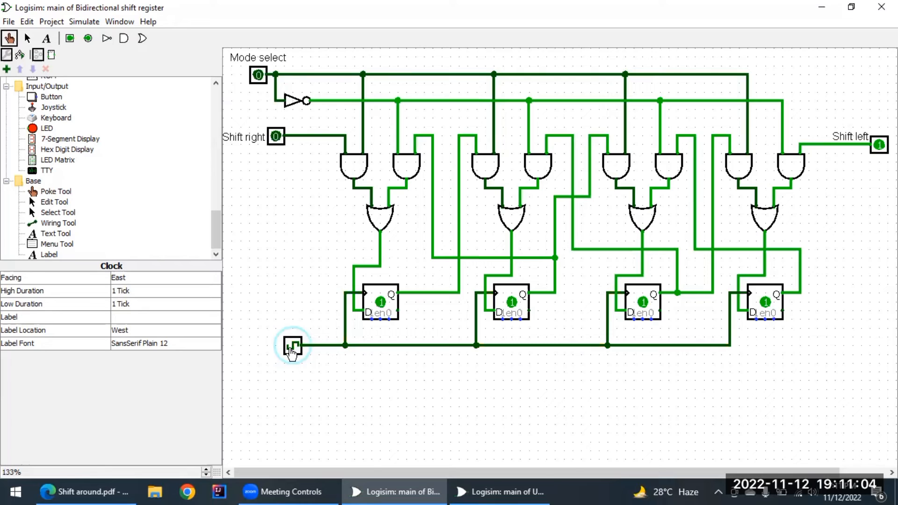
Step: Set Shift left to 0 and pulse the clock to shift 0s leftward through all four flip-flops, leaving the clock low
click(879, 145)
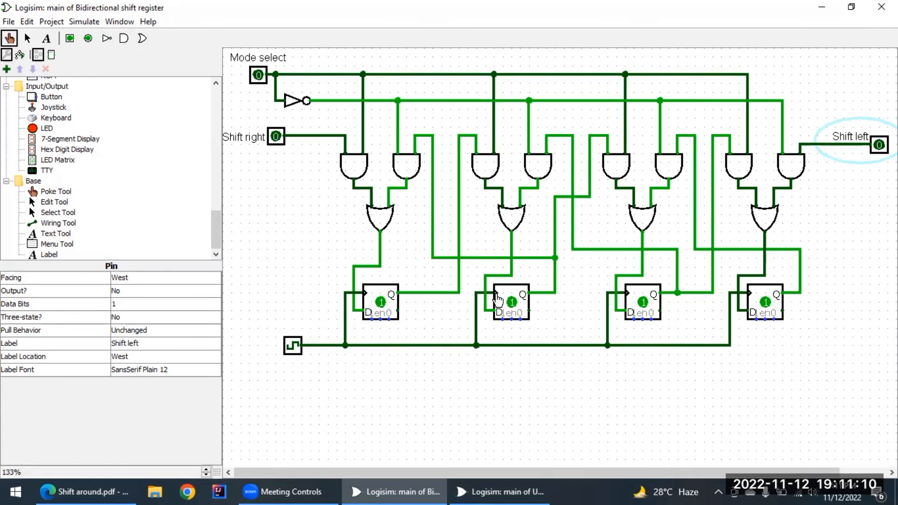
click(294, 347)
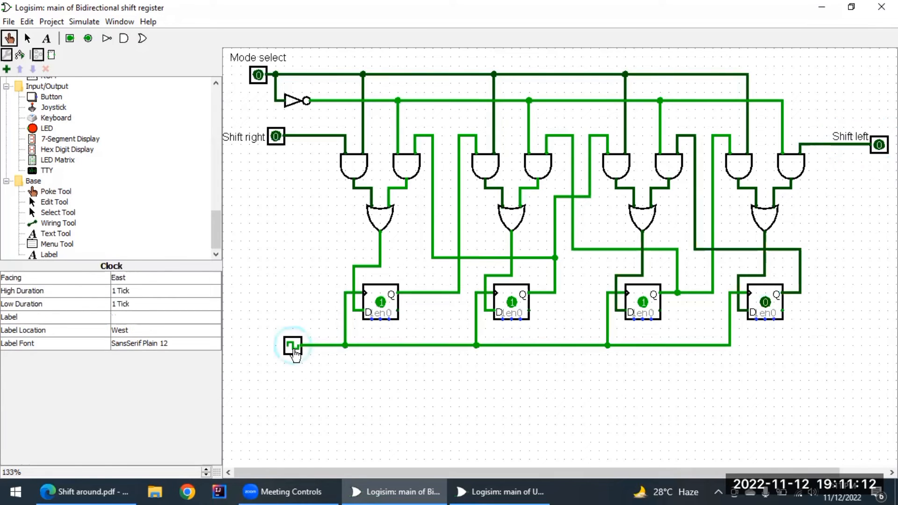
click(293, 347)
click(293, 348)
click(293, 347)
click(293, 347)
click(293, 347)
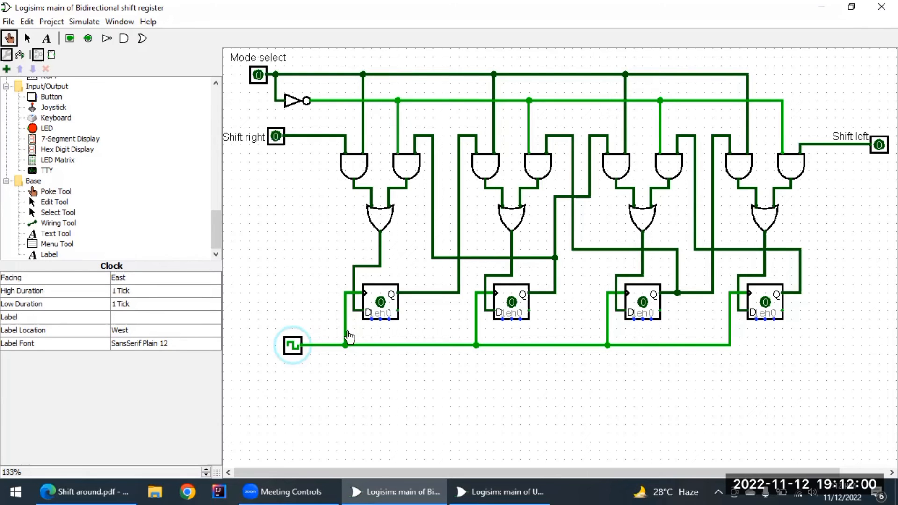
click(291, 347)
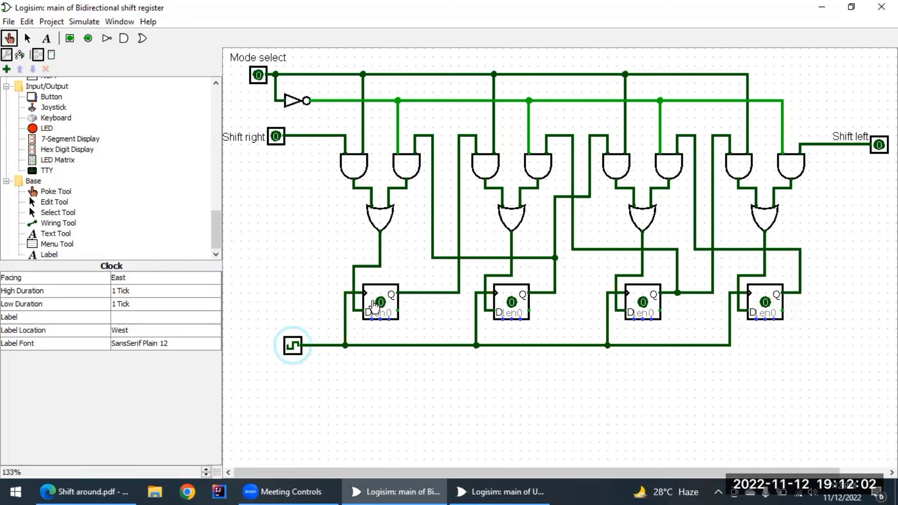
Step: Set Mode select and Shift right to 1, and raise the clock once to load a 1 into the leftmost flip-flop
click(259, 75)
click(278, 137)
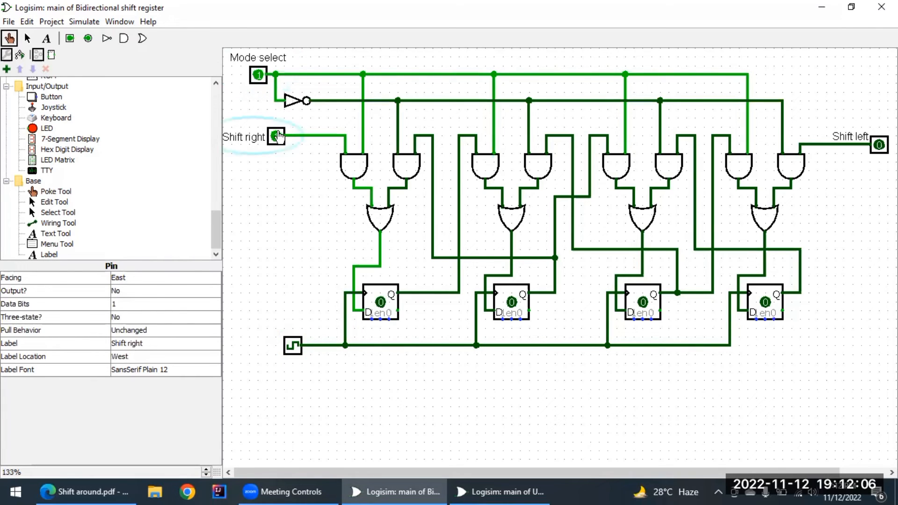
click(292, 350)
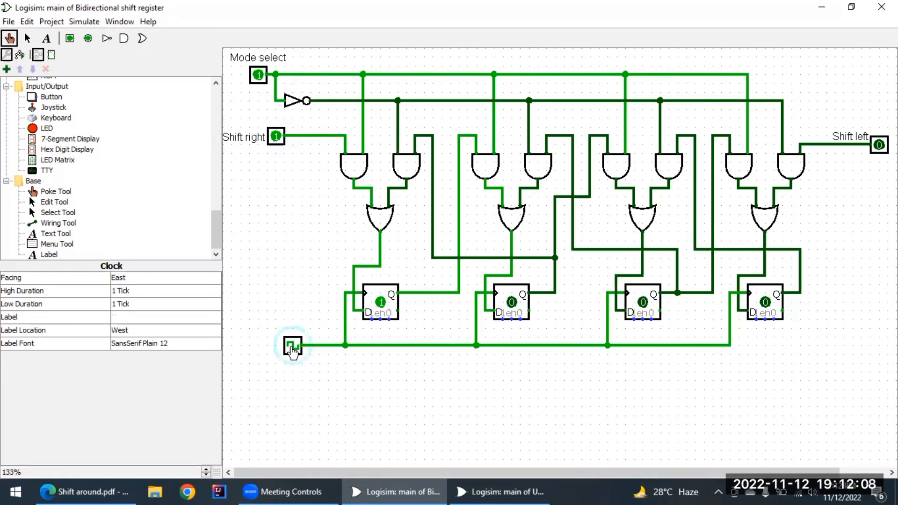
Step: Return Shift right to 0 and pulse the clock four times to move the single 1 rightward out of the register
click(276, 136)
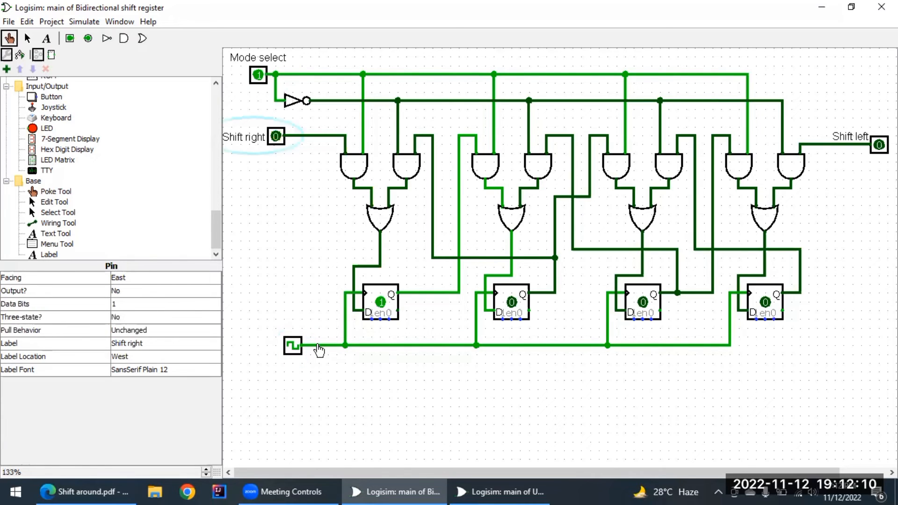
click(293, 347)
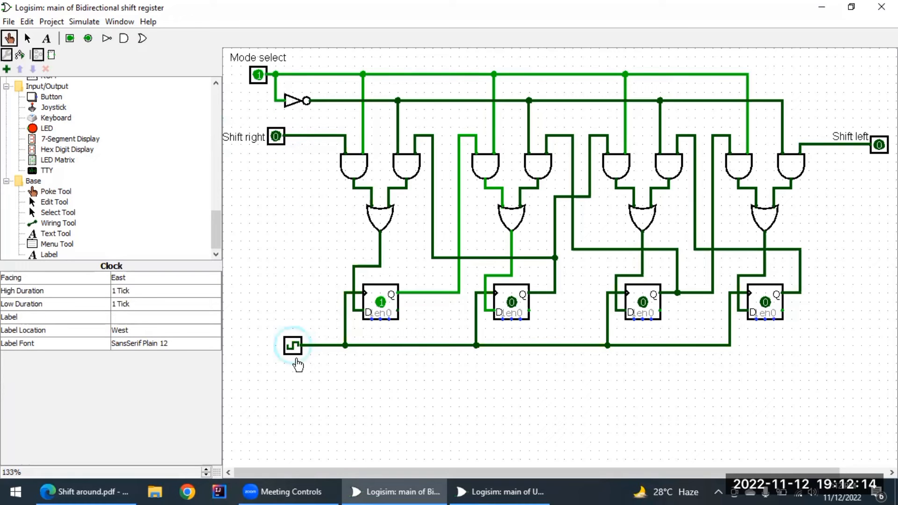
click(294, 347)
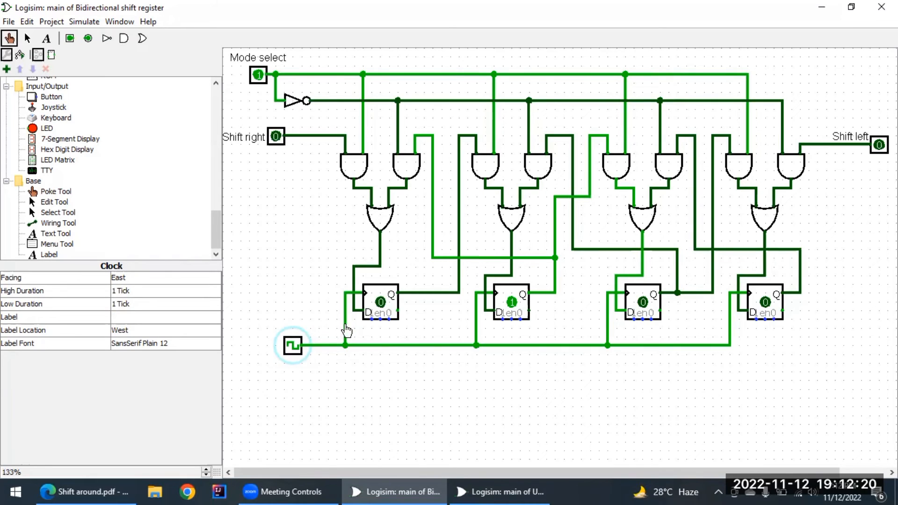
click(293, 348)
click(293, 349)
click(293, 348)
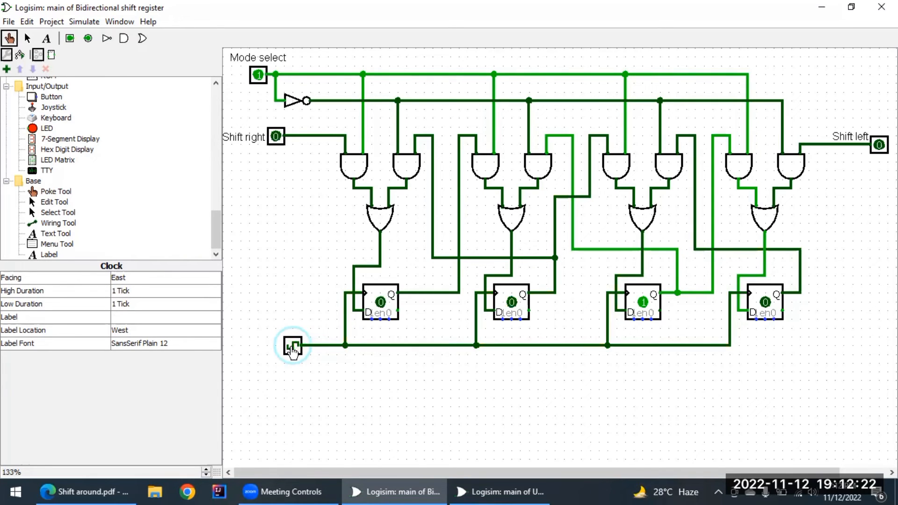
click(293, 349)
click(293, 348)
click(293, 348)
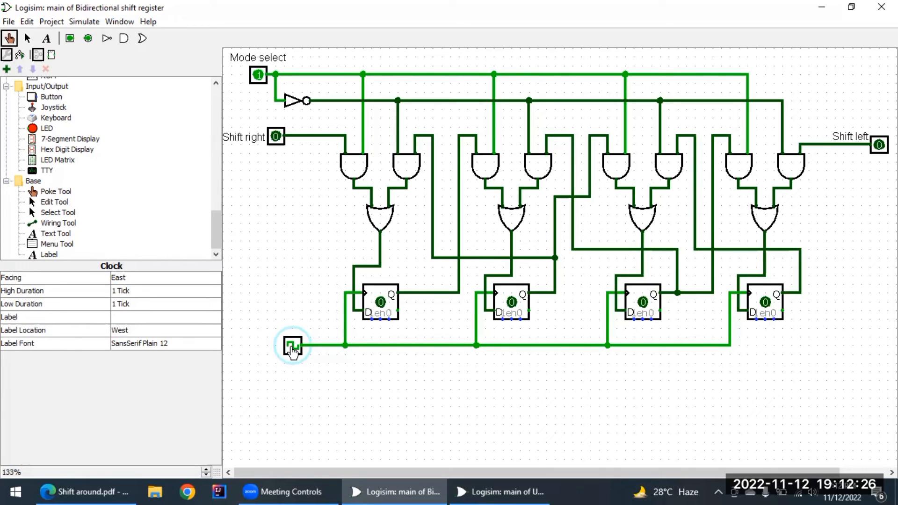
Step: Set Mode select to 0 and Shift left to 1, and clock a single 1 into the rightmost flip-flop
click(258, 75)
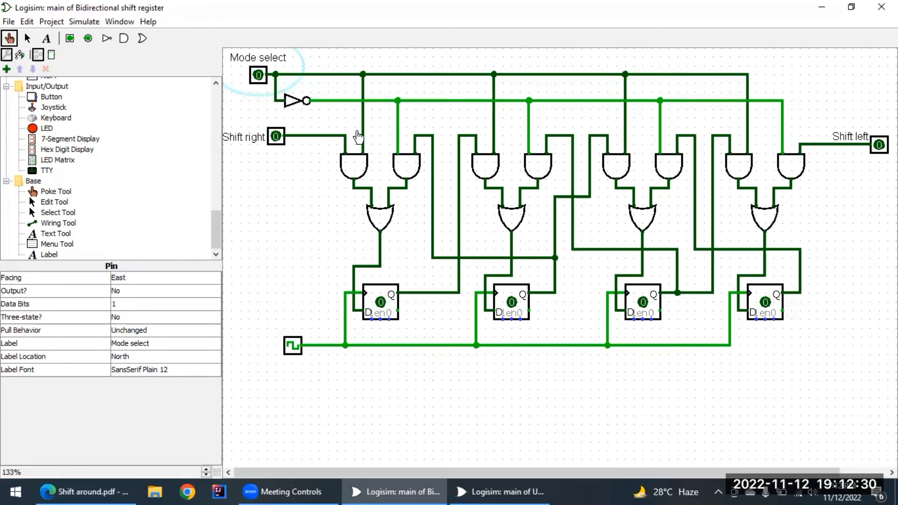
click(879, 144)
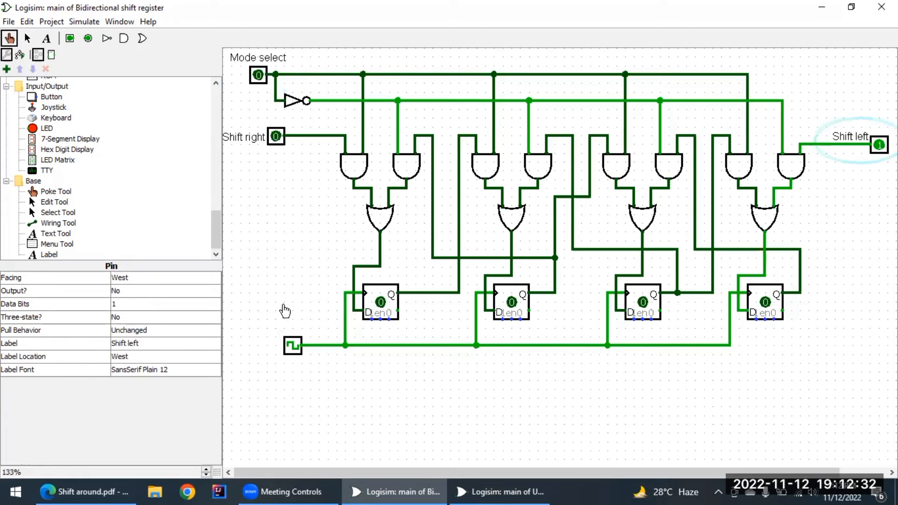
click(292, 346)
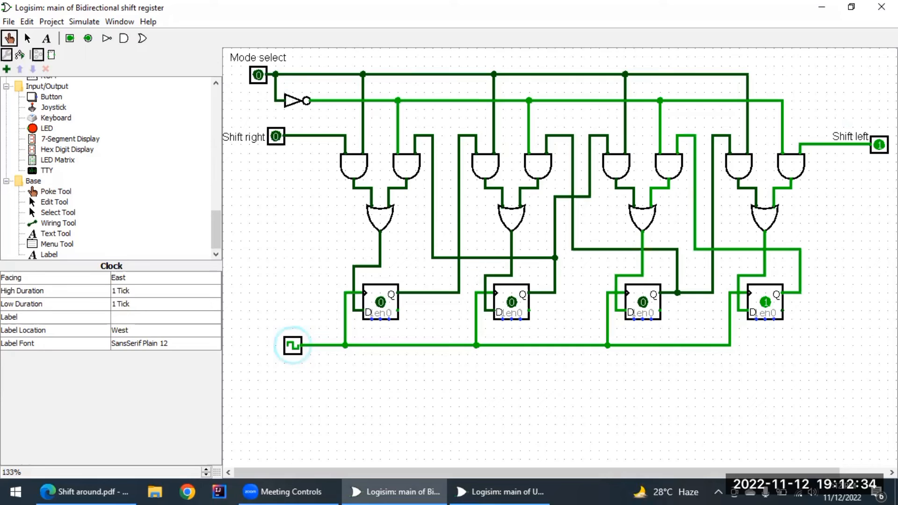
Step: Return Shift left to 0 and pulse the clock four times to move the single 1 leftward out of the register
click(879, 145)
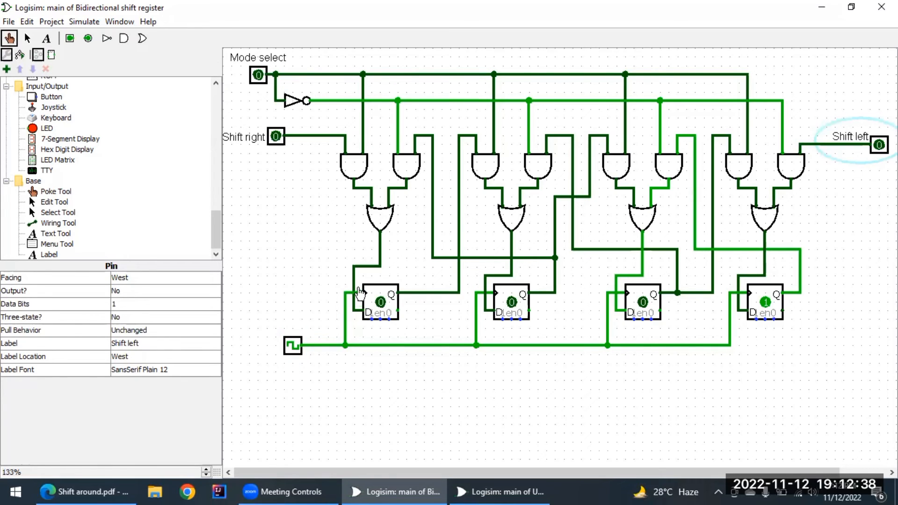
click(291, 347)
click(292, 348)
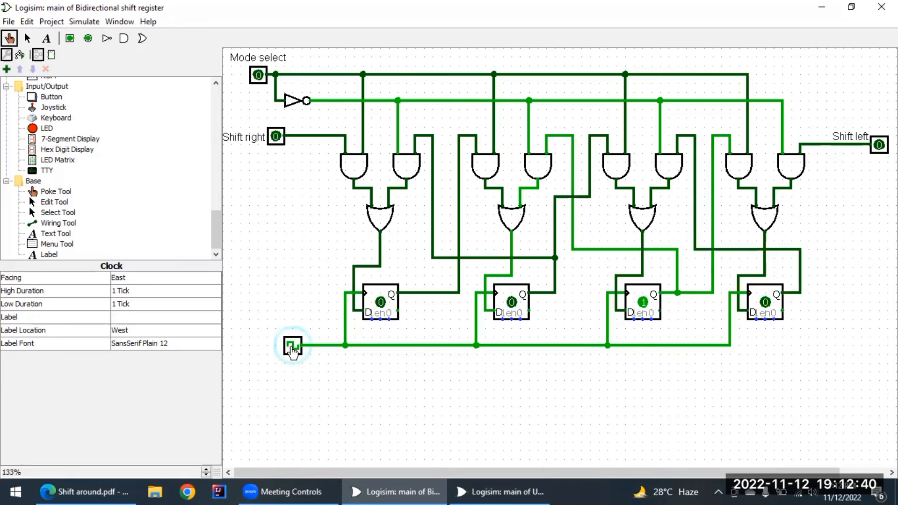
click(292, 347)
click(291, 347)
click(291, 347)
click(292, 347)
click(292, 347)
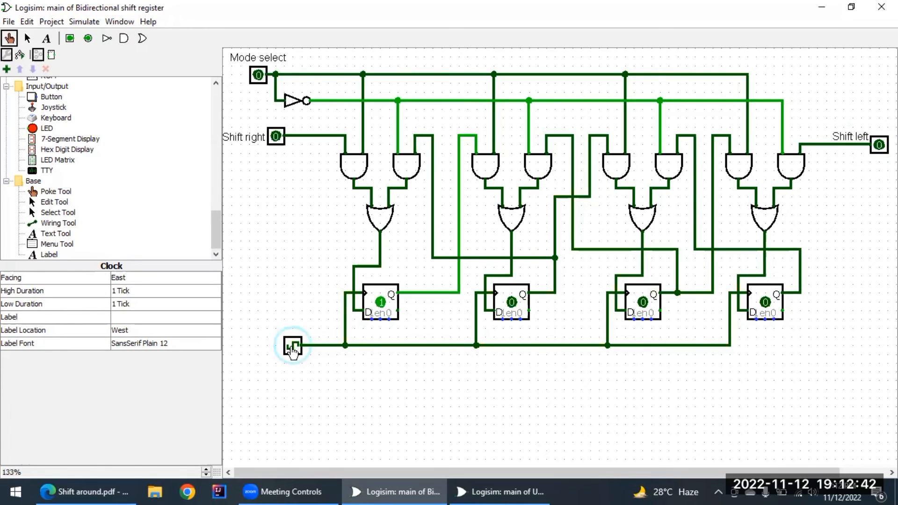
click(292, 347)
click(291, 347)
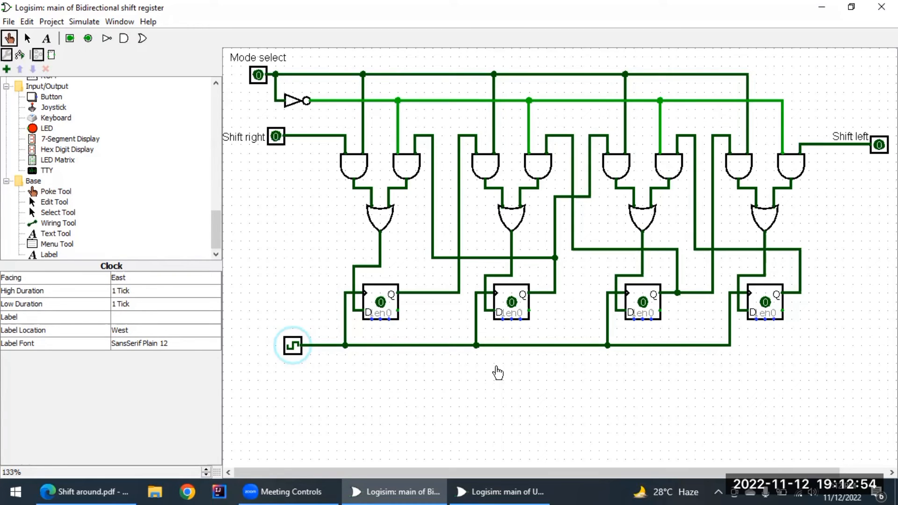
Step: Switch to the untitled J-K shift-around circuit and reset flip-flops A, C and D to 0
click(493, 484)
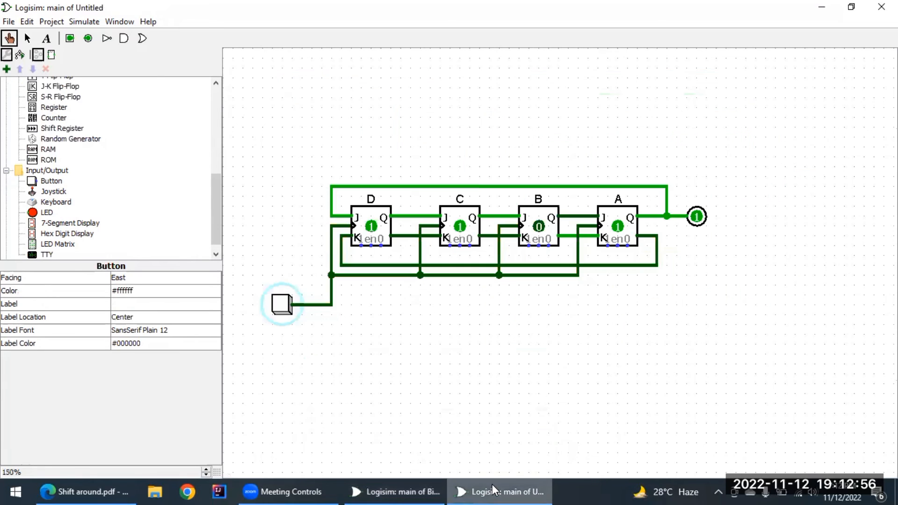
click(618, 229)
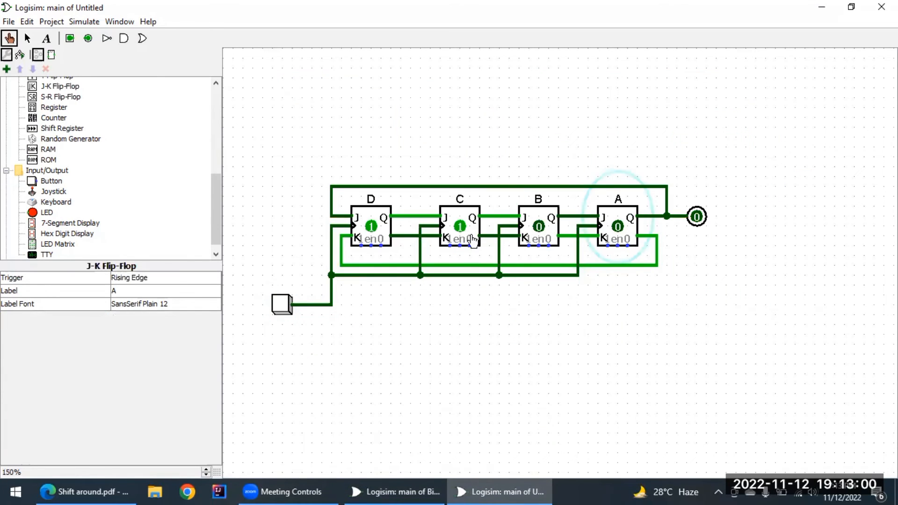
click(461, 229)
click(462, 229)
click(371, 229)
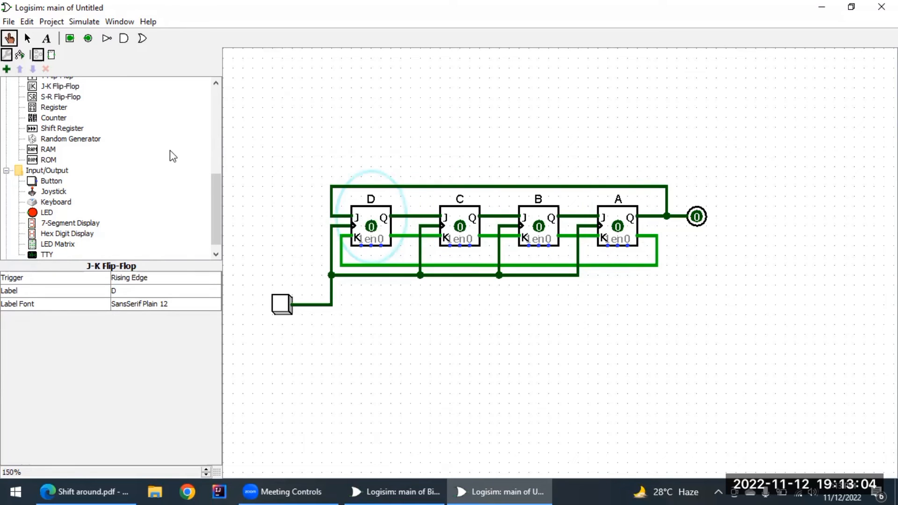
Step: Move the output pin farther right of flip-flop A and delete the wires linking A's Q output to the pin and feedback loop
click(699, 219)
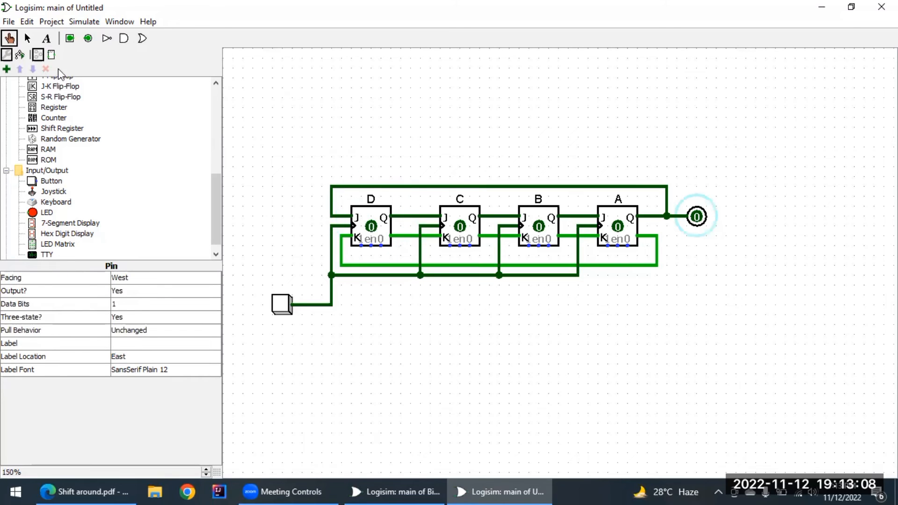
click(27, 38)
drag(701, 218, 789, 217)
drag(666, 218, 669, 192)
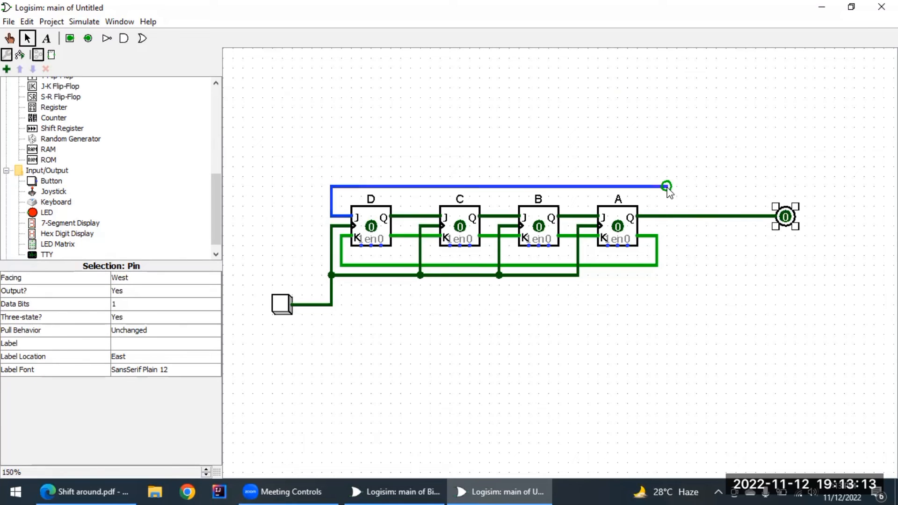
click(687, 216)
key(Delete)
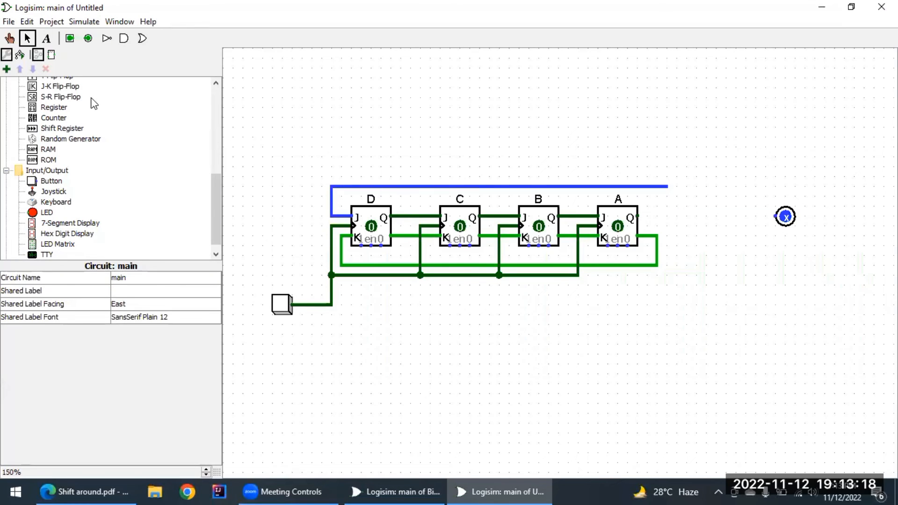
Step: Place a fifth J-K flip-flop between A and the output pin, and wire A's two outputs to its J and K inputs
click(55, 87)
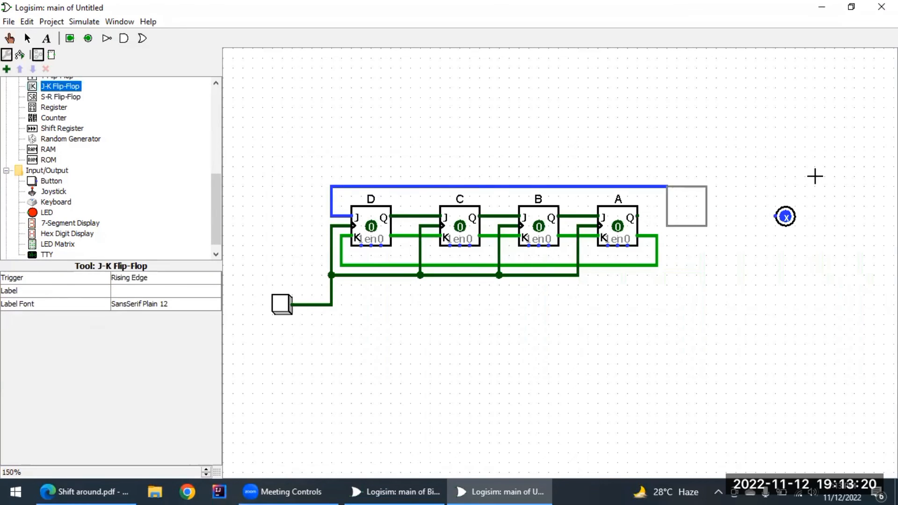
click(720, 214)
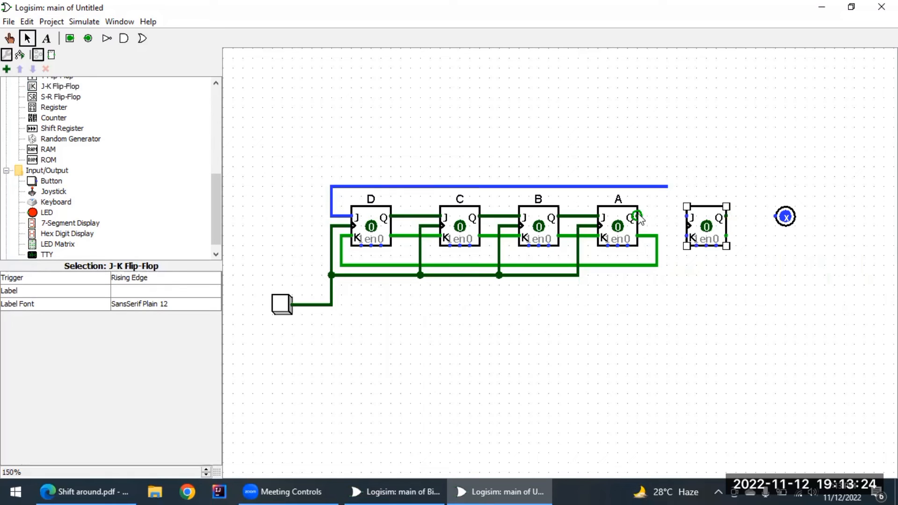
drag(638, 216, 746, 245)
Step: Reroute both feedback loops to D from the fifth flip-flop's outputs and connect its Q output to the output pin
click(657, 255)
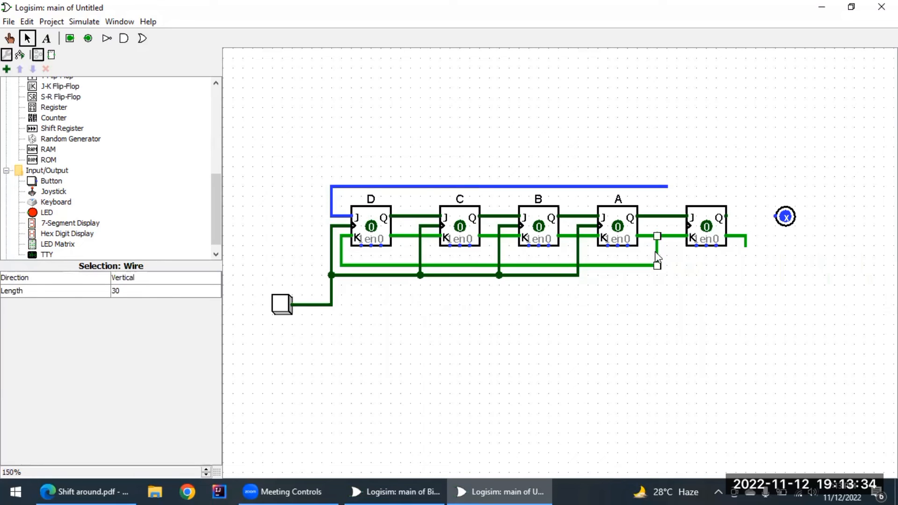
key(Delete)
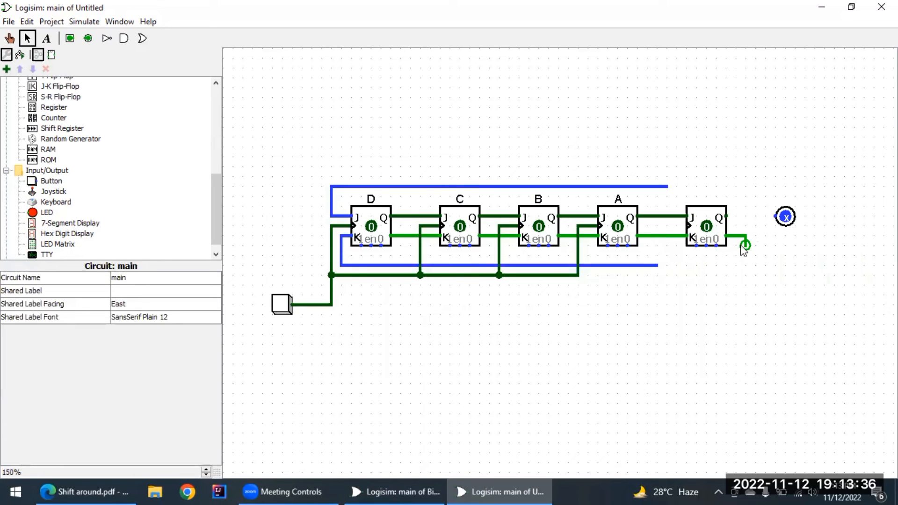
drag(745, 244, 658, 266)
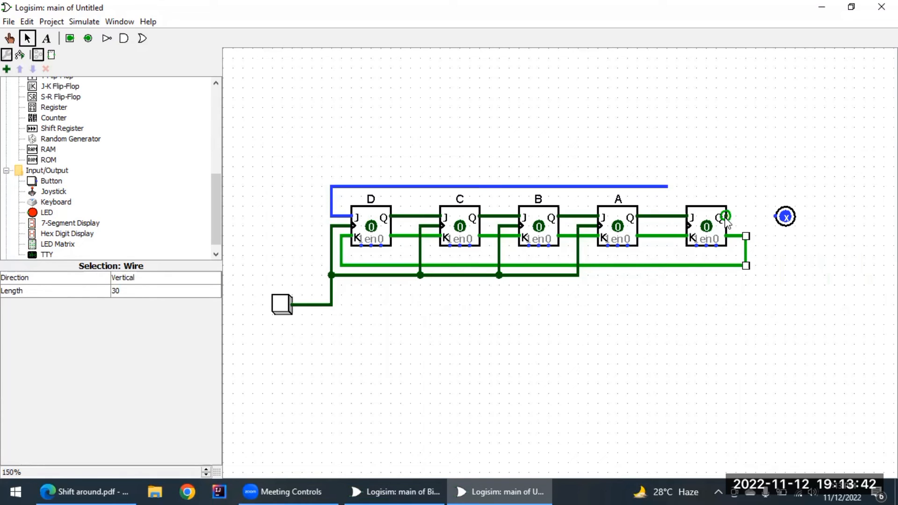
drag(726, 217, 668, 188)
drag(736, 216, 778, 218)
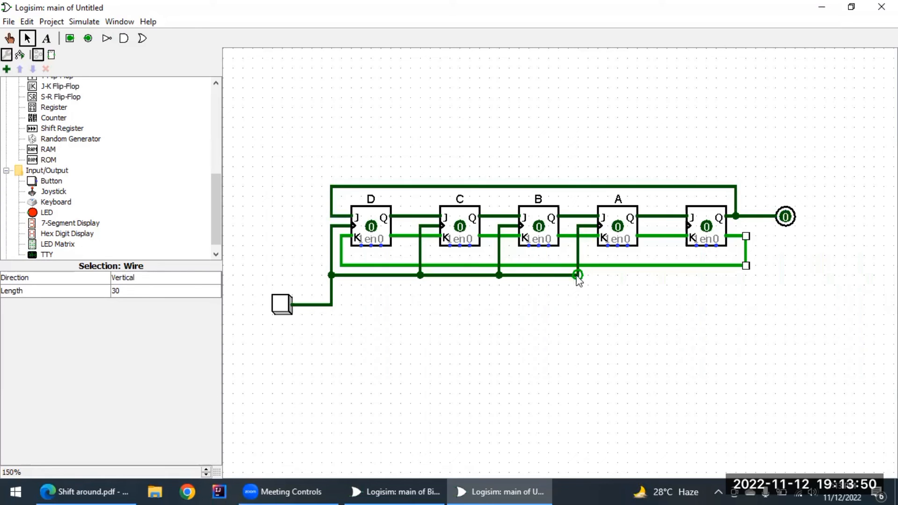
mouse_move(578, 275)
mouse_down()
mouse_move(651, 276)
mouse_move(667, 265)
mouse_move(668, 248)
mouse_move(666, 269)
mouse_up()
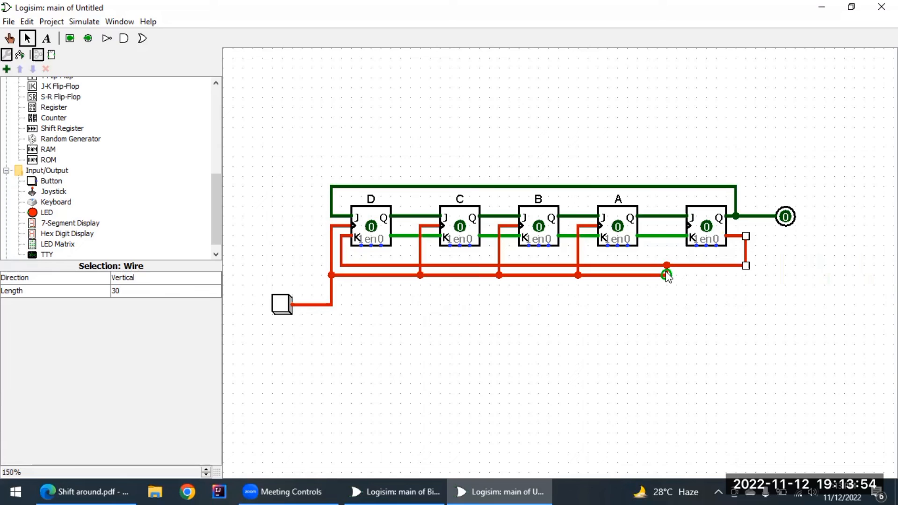
key(ctrl+z)
key(ctrl+z)
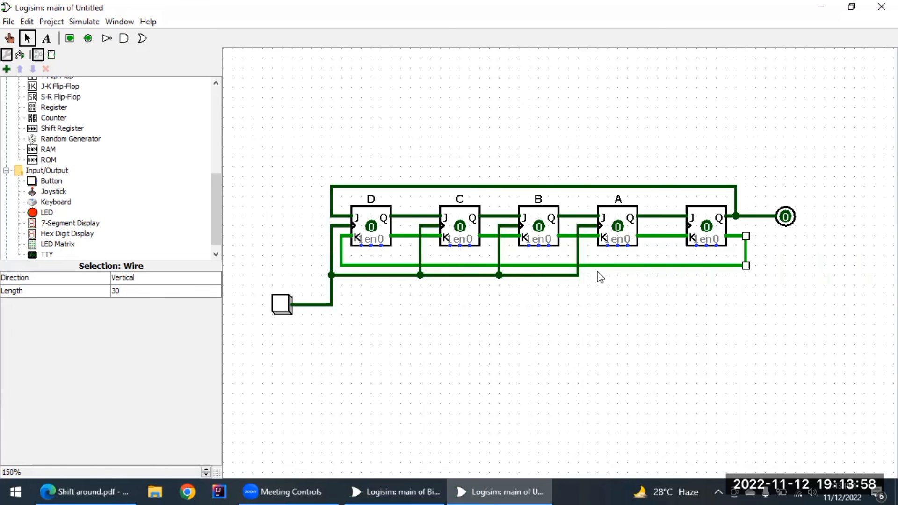
Step: Extend the clock line from below flip-flop A to the fifth flip-flop's clock input, keeping it clear of the K feedback wire
mouse_move(579, 276)
mouse_down()
mouse_move(642, 297)
mouse_move(666, 273)
mouse_move(657, 276)
mouse_move(658, 227)
mouse_move(689, 227)
mouse_up()
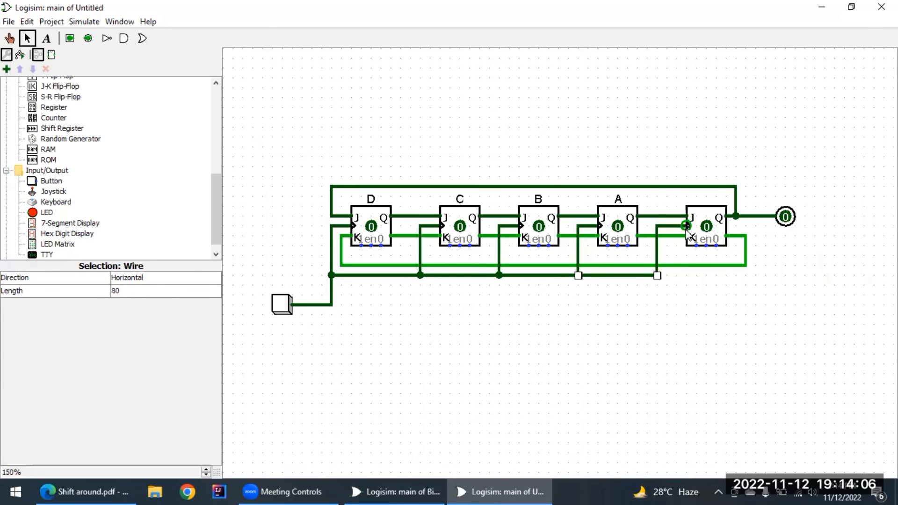
click(579, 99)
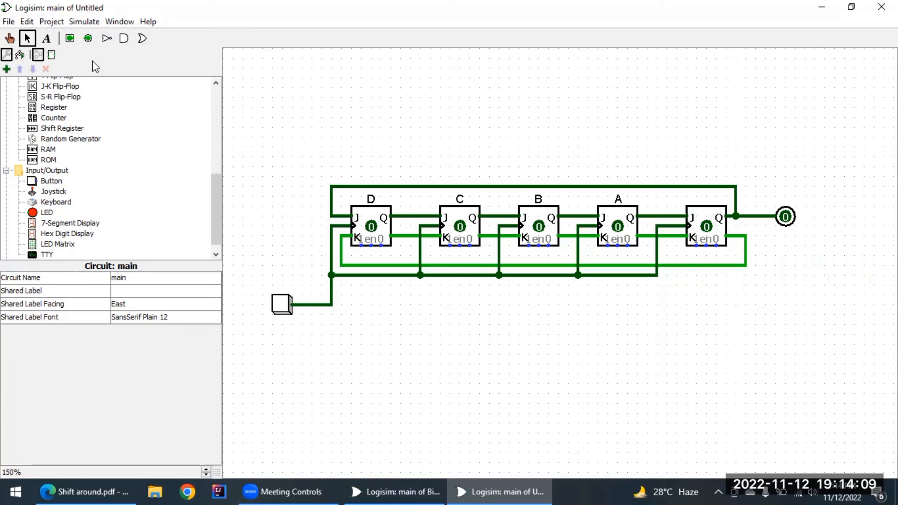
Step: Set flip-flops D, B and the unlabelled fifth one to 1 to load the pattern 10101
click(9, 38)
click(371, 228)
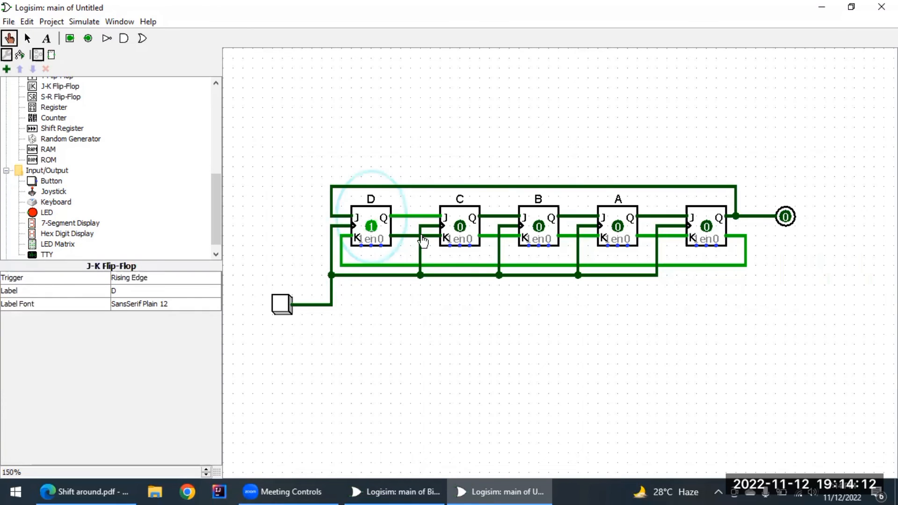
click(544, 223)
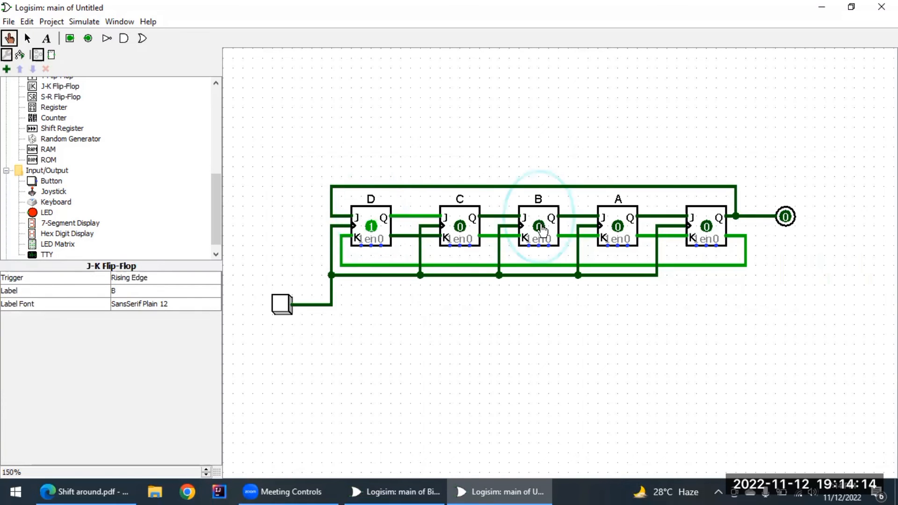
click(545, 224)
click(706, 225)
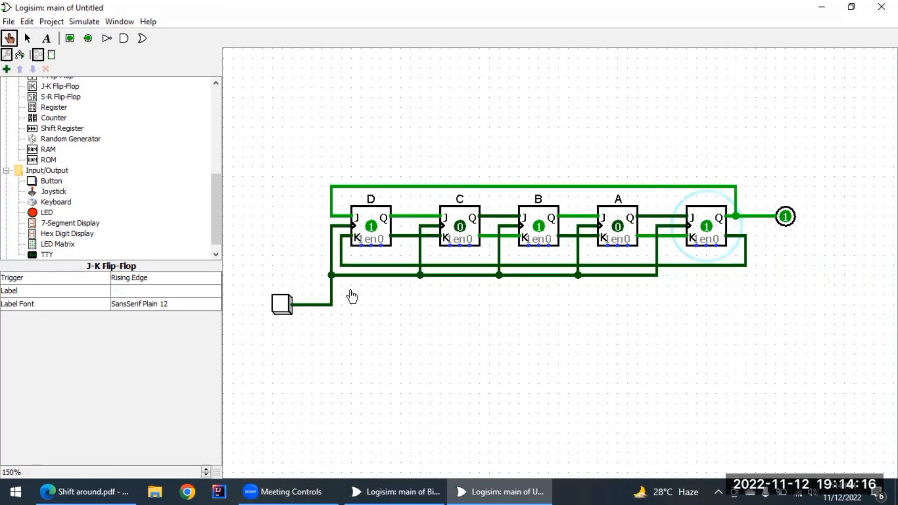
Step: Pulse the clock button repeatedly to circulate the loaded pattern around the five-stage register
click(282, 307)
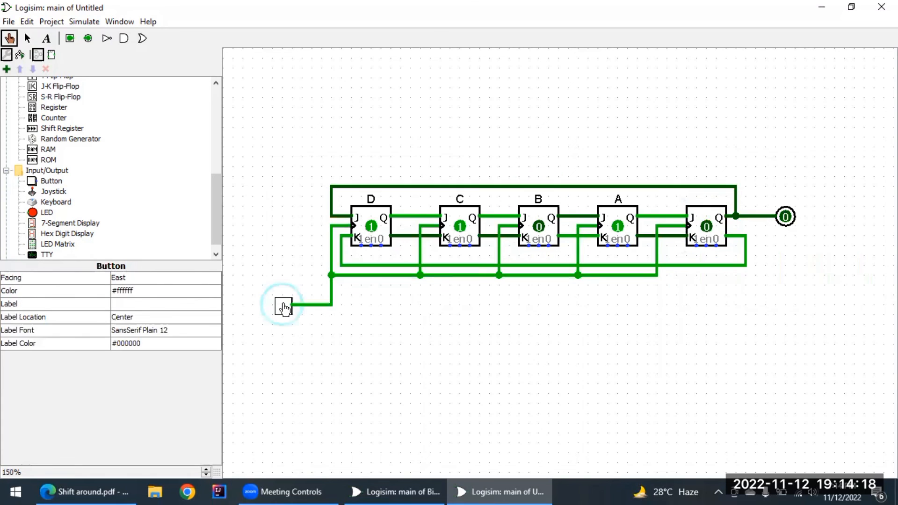
click(282, 307)
click(283, 306)
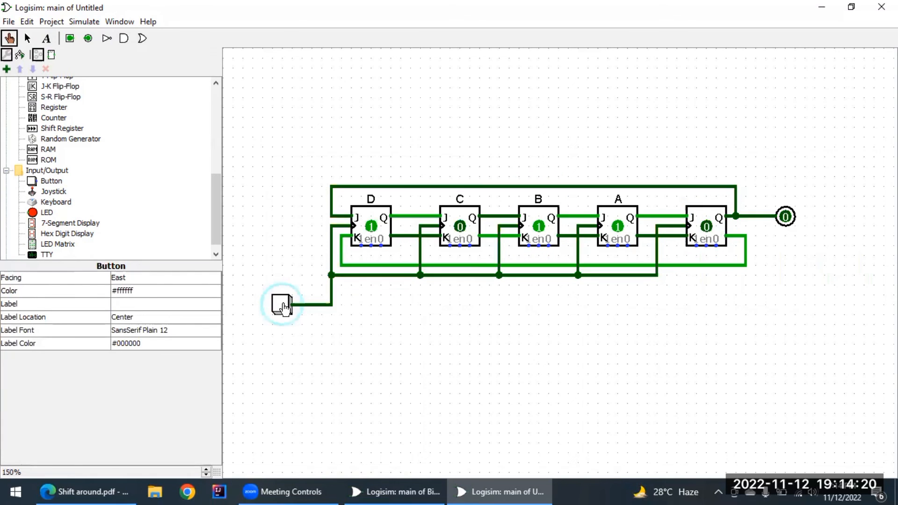
click(282, 307)
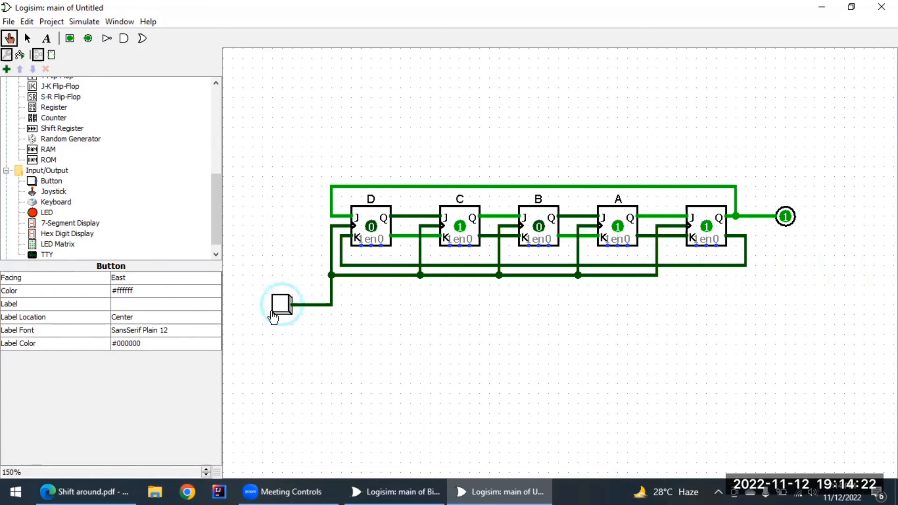
click(283, 306)
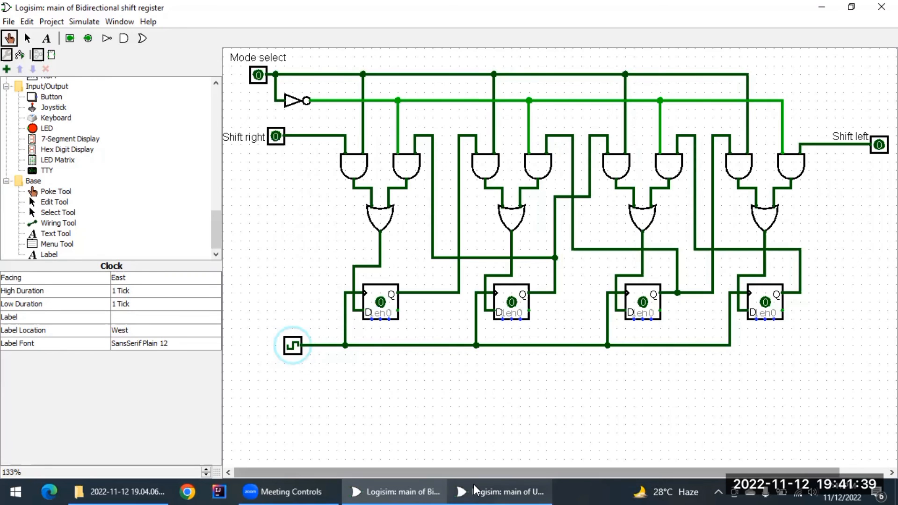
Step: View the untitled J-K shift-around circuit and return to the Bidirectional shift register circuit
click(501, 491)
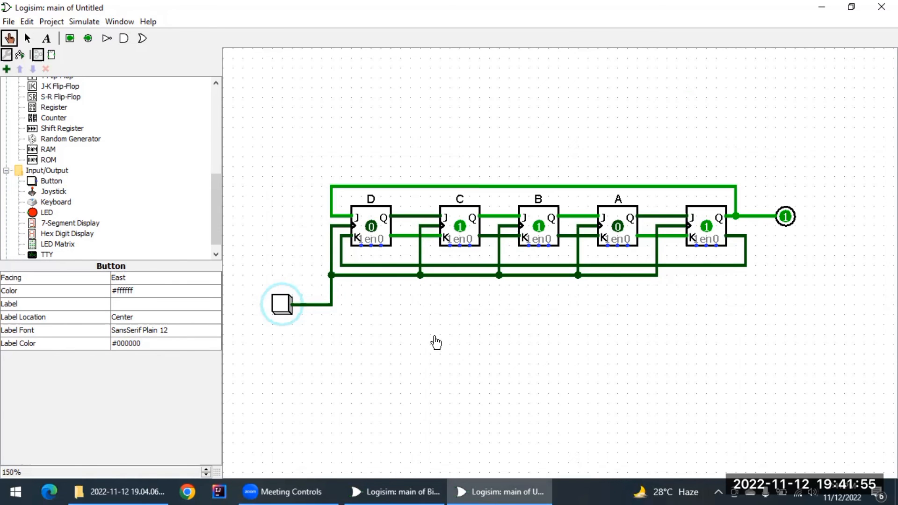
click(365, 492)
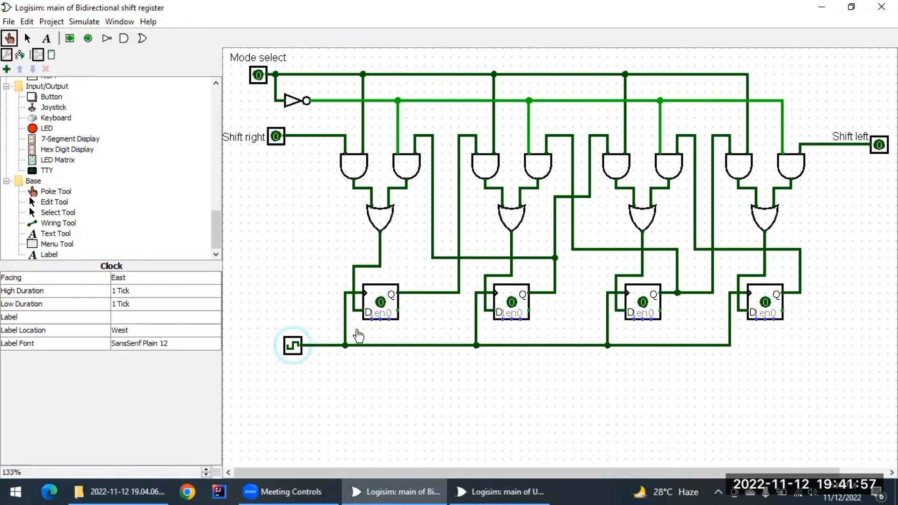